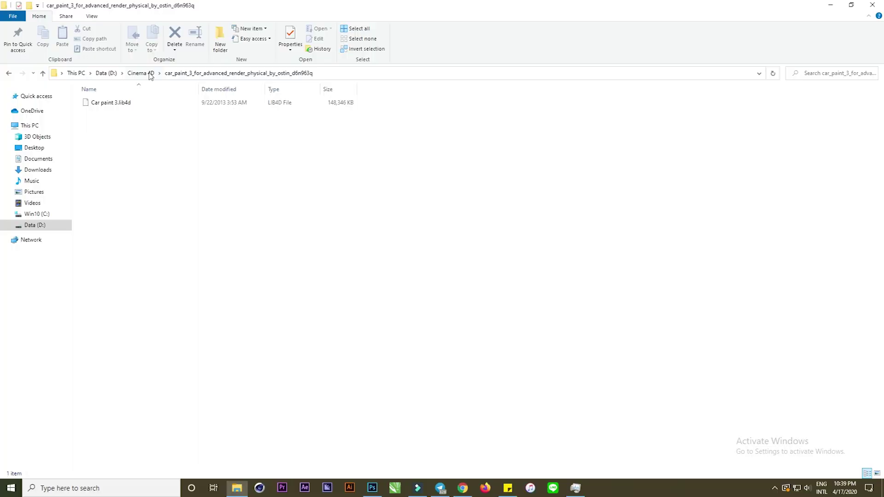
# - Copy Car paint 3.lib4d from its download folder
pyautogui.click(148, 73)
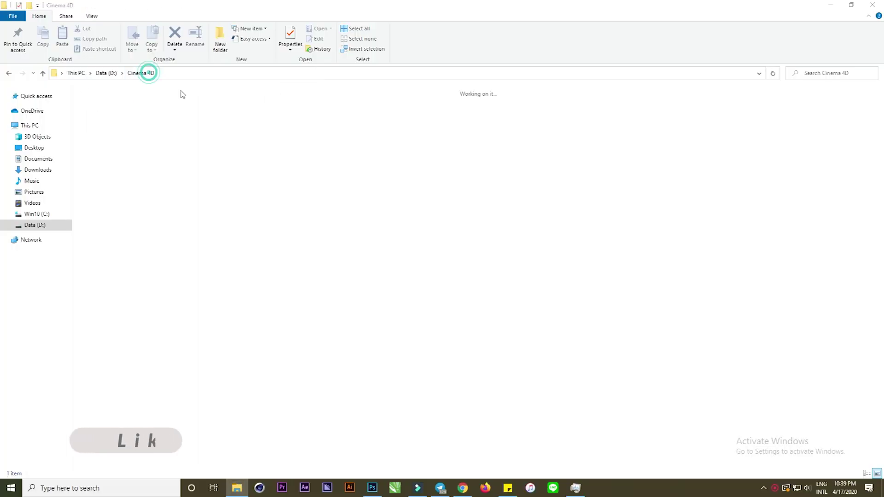
pyautogui.doubleClick(660, 198)
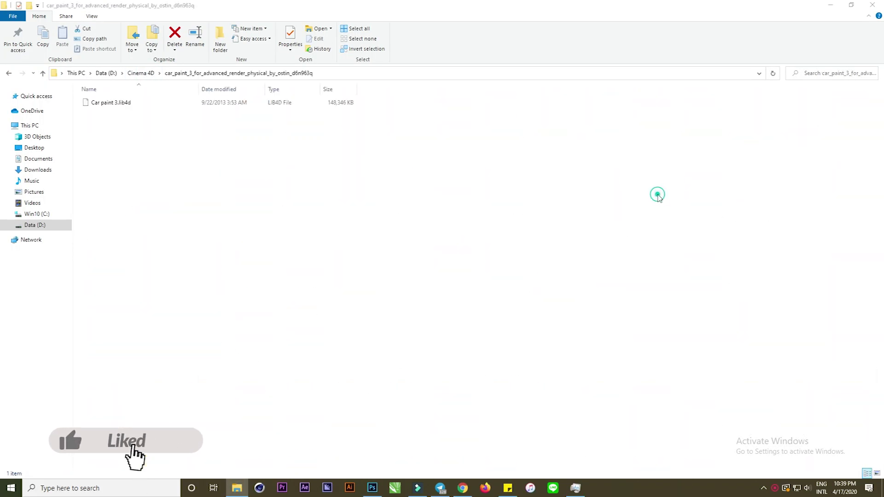
pyautogui.click(104, 103)
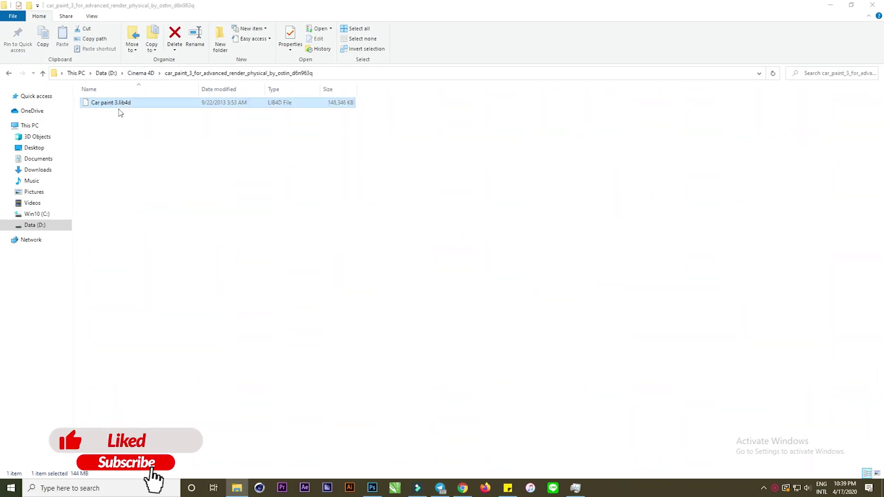
pyautogui.rightClick(120, 105)
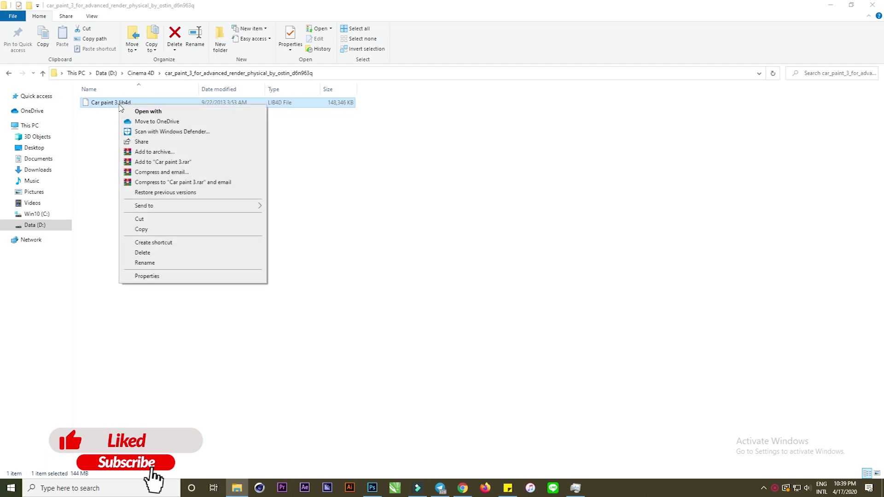
pyautogui.click(141, 229)
# - Open C:\Program Files\MAXON\Cinema 4D R19\library\browser in a second Explorer window
pyautogui.press('super+e')
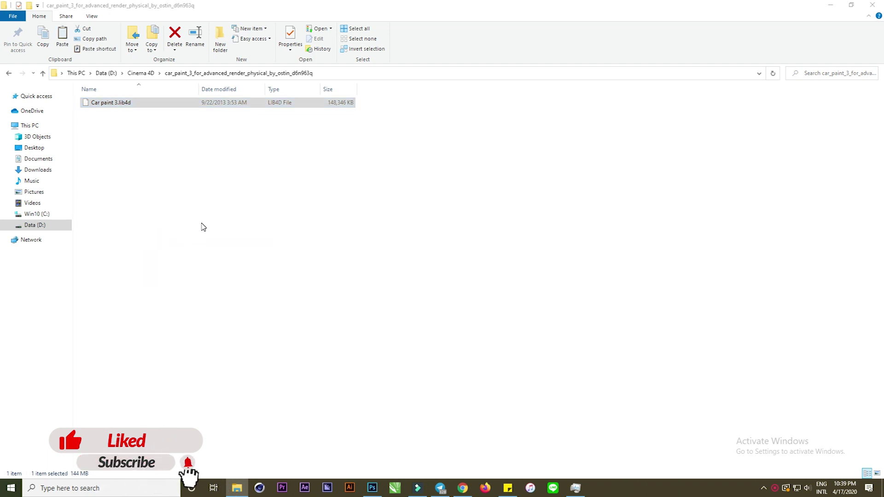
pyautogui.click(36, 214)
pyautogui.doubleClick(102, 127)
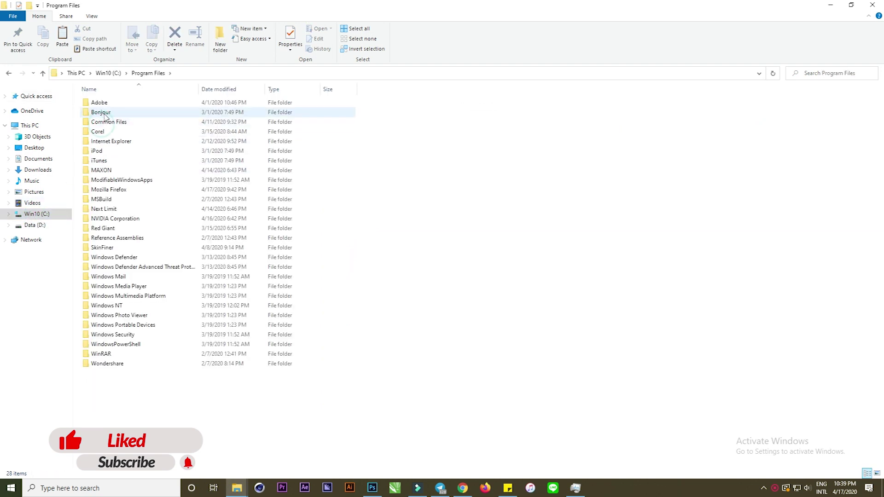
pyautogui.doubleClick(101, 170)
pyautogui.doubleClick(118, 101)
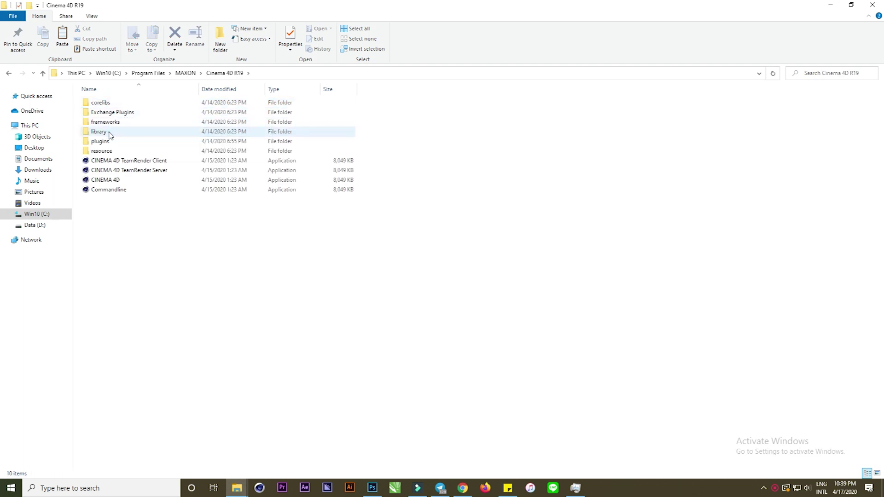
pyautogui.doubleClick(110, 133)
pyautogui.doubleClick(121, 103)
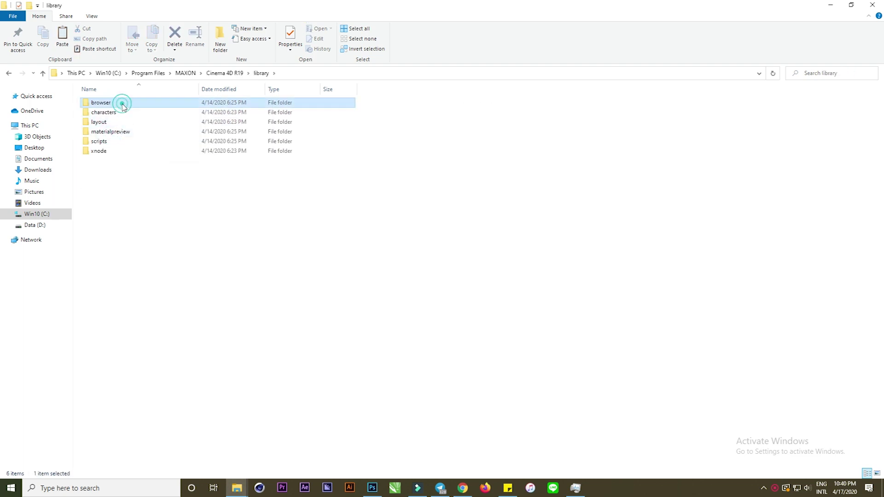
# - Paste Car paint 3.lib4d into the browser folder, granting administrator permission
pyautogui.moveTo(104, 135); pyautogui.dragTo(284, 66)
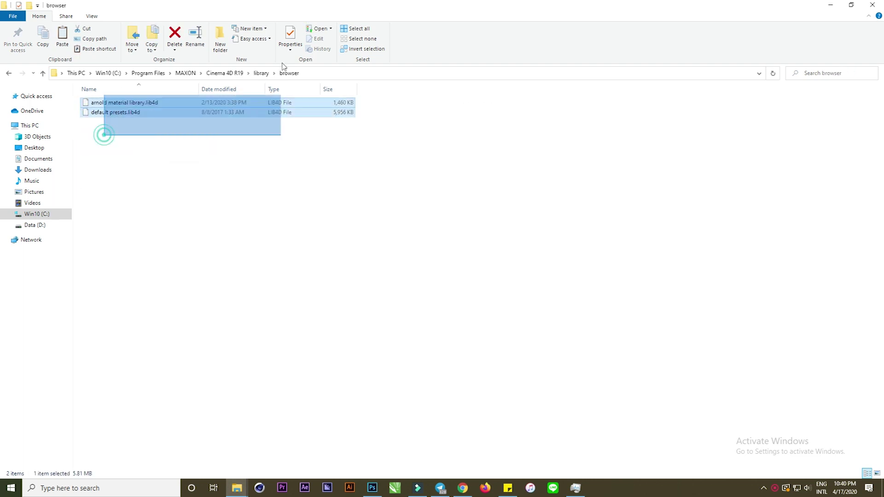
pyautogui.rightClick(211, 166)
pyautogui.click(233, 230)
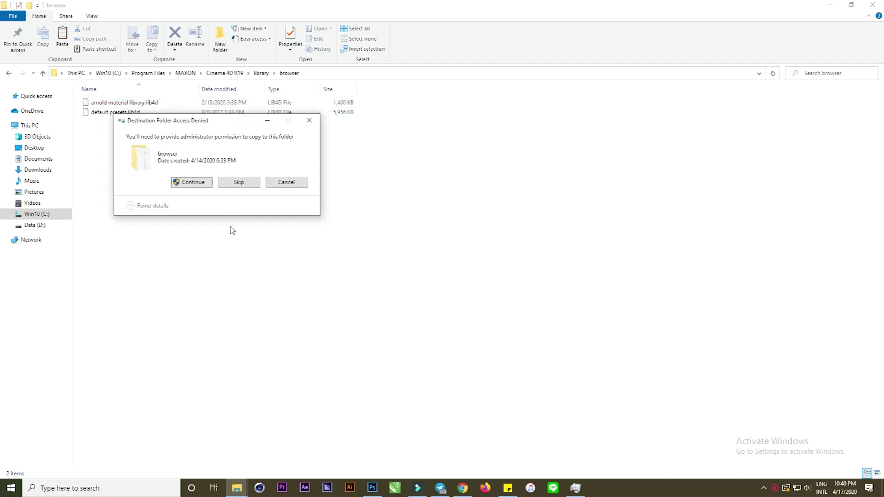
pyautogui.click(195, 186)
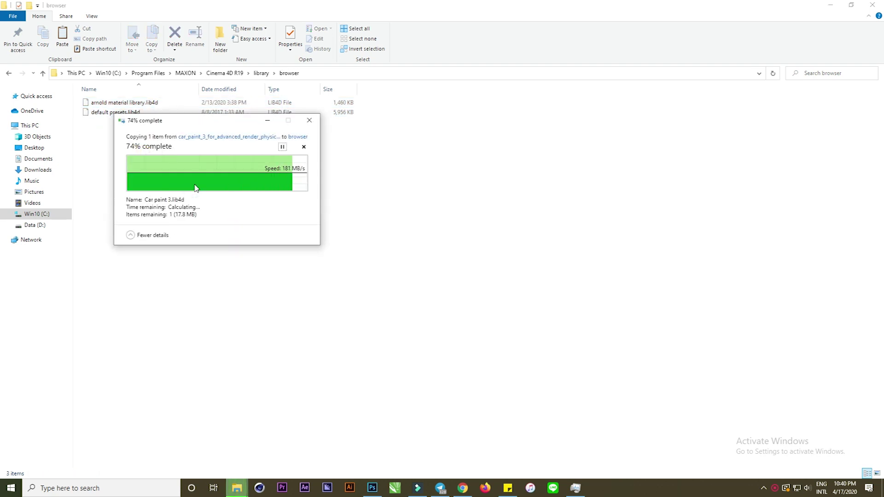
pyautogui.click(582, 183)
# - Drag OsTin_Carpaint_1.2.lib4d into the browser folder, granting administrator permission
pyautogui.click(851, 4)
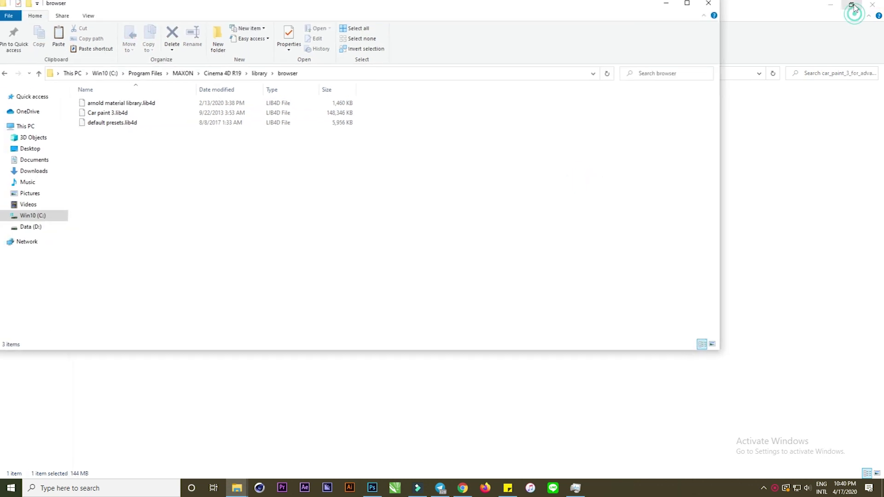
pyautogui.click(769, 144)
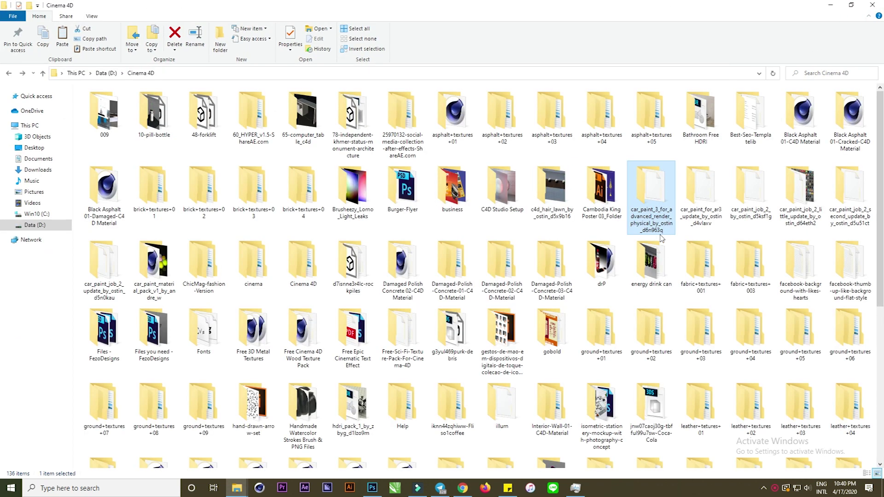
pyautogui.doubleClick(691, 200)
pyautogui.moveTo(116, 117); pyautogui.dragTo(217, 211)
pyautogui.hotkey('alt', 'Tab')
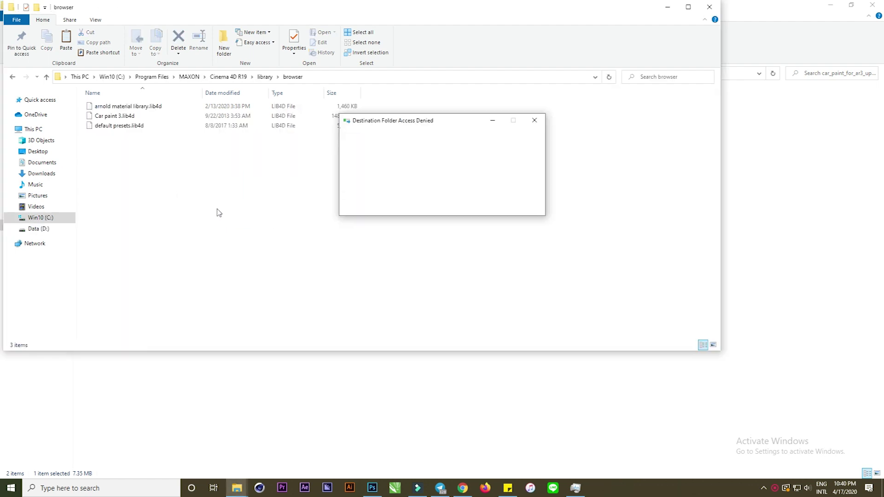
pyautogui.click(417, 182)
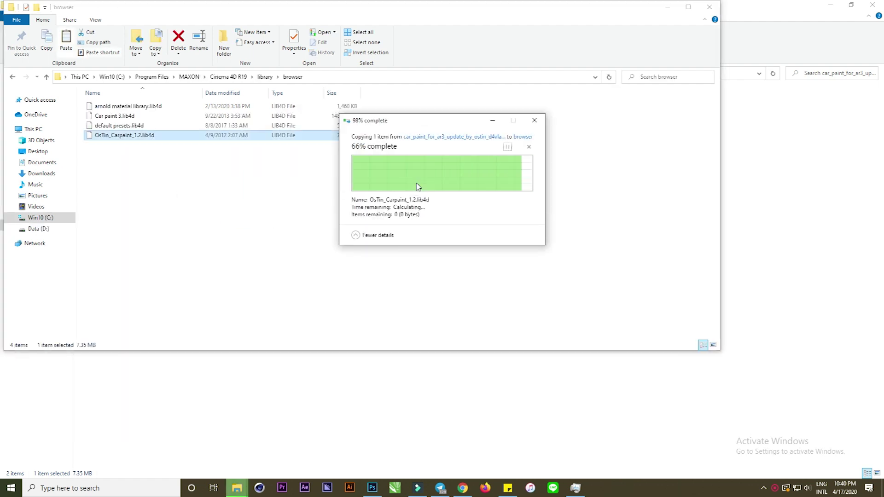
pyautogui.click(732, 196)
# - Copy Car paint job 2.lib4d from car_paint_job_2_by_ostin into the browser folder
pyautogui.press('BackSpace')
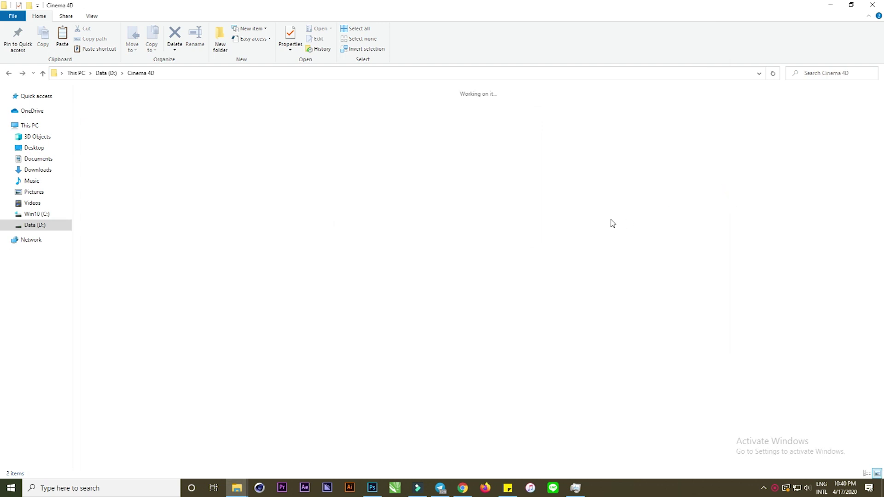
pyautogui.click(745, 205)
pyautogui.doubleClick(744, 205)
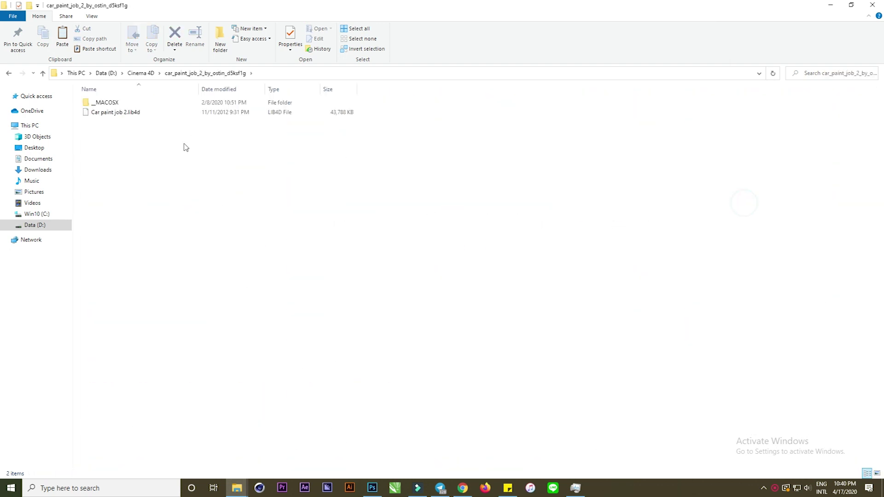
pyautogui.moveTo(113, 115)
pyautogui.mouseDown()
pyautogui.moveTo(230, 204)
pyautogui.moveTo(253, 207)
pyautogui.mouseUp()
pyautogui.click(411, 186)
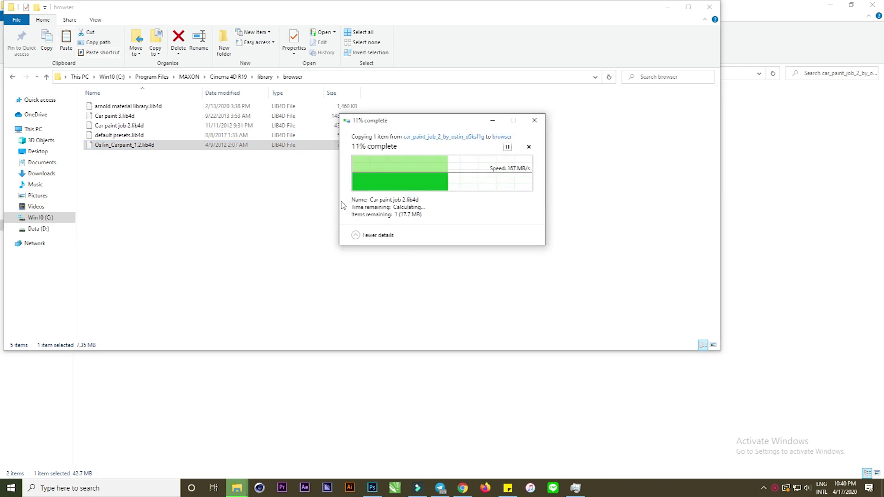
pyautogui.click(809, 180)
# - Replace Car paint job 2.lib4d with the version from car_paint_job_2_second_update
pyautogui.hotkey('alt', 'Left')
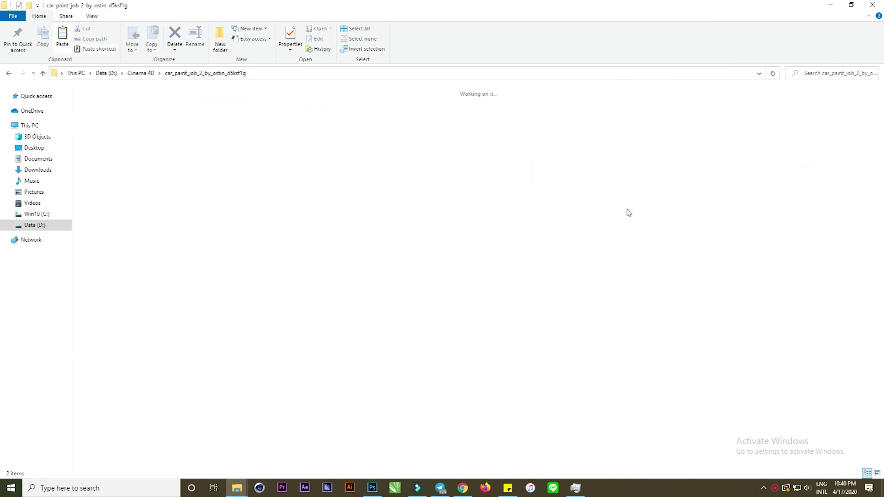
pyautogui.doubleClick(849, 193)
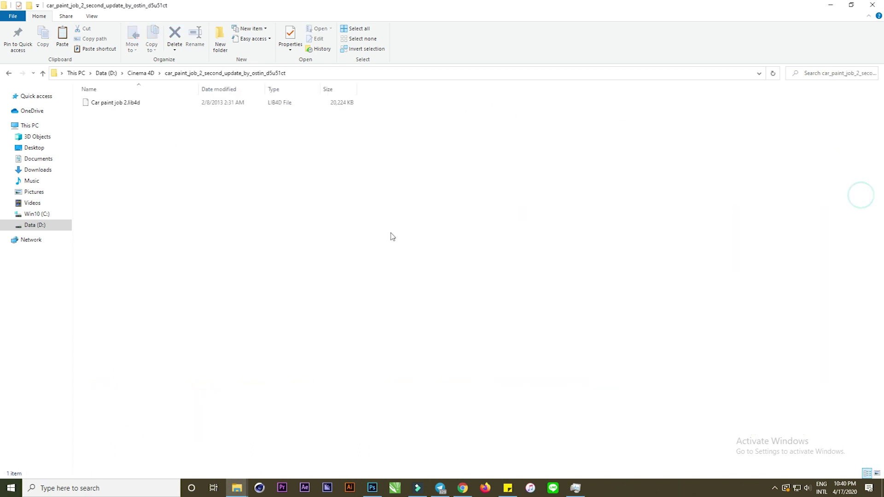
pyautogui.moveTo(127, 103); pyautogui.dragTo(302, 244)
pyautogui.hotkey('alt', 'Tab')
pyautogui.click(383, 183)
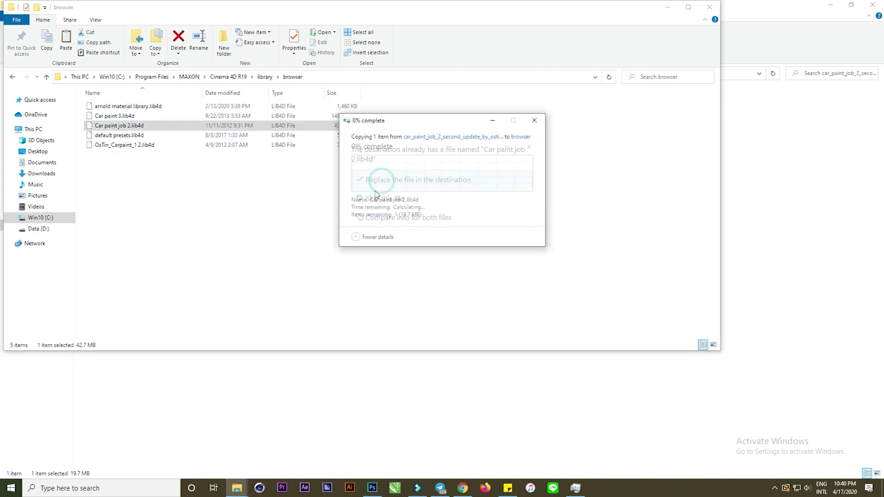
pyautogui.click(414, 185)
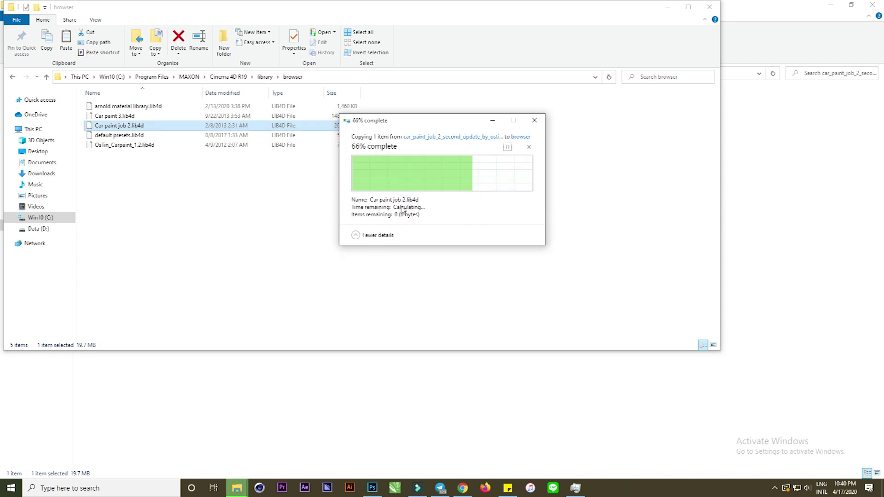
pyautogui.click(205, 220)
pyautogui.click(804, 178)
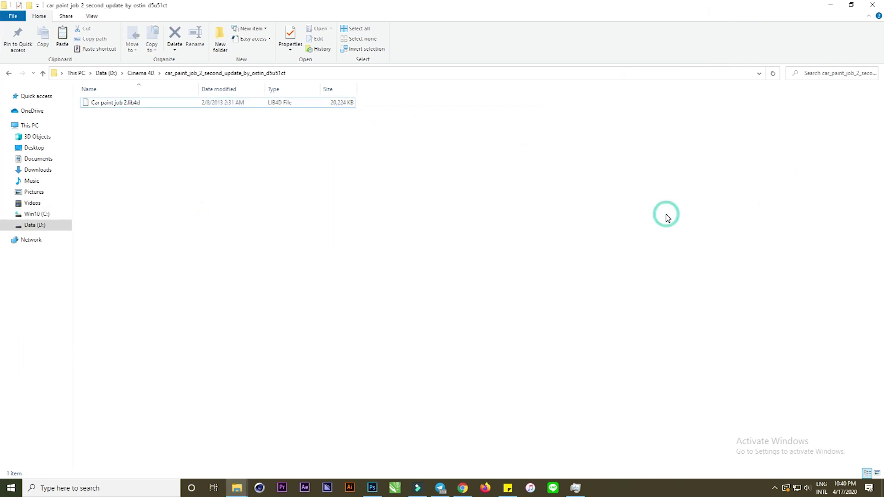
# - Copy both lib4d files from car_paint_job_2_update into the browser folder, replacing existing ones
pyautogui.press('BackSpace')
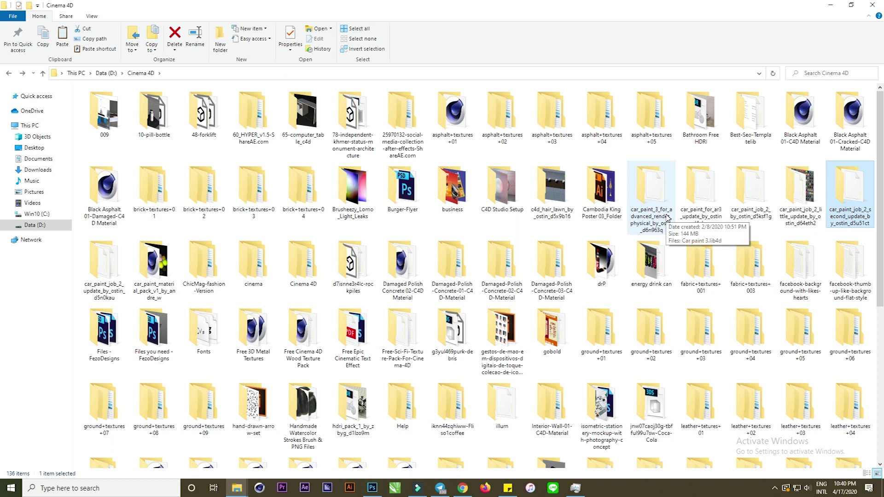
pyautogui.click(88, 265)
pyautogui.doubleClick(88, 265)
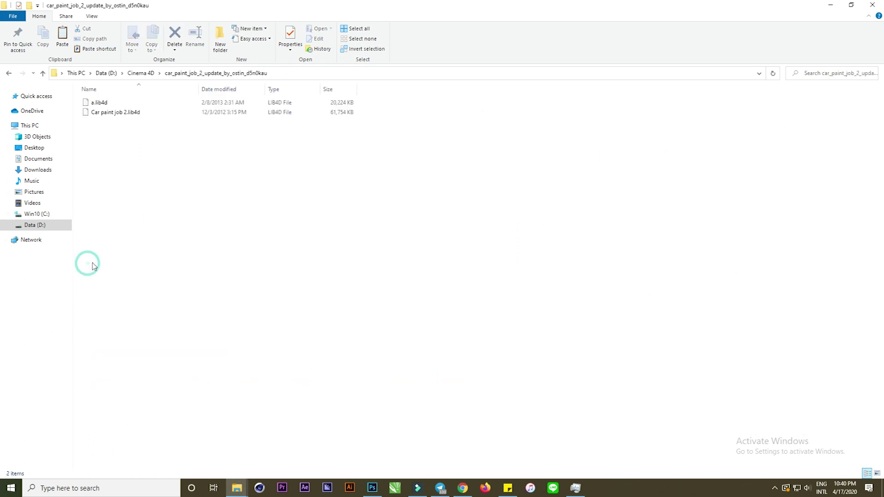
pyautogui.moveTo(101, 145)
pyautogui.mouseDown()
pyautogui.moveTo(150, 116)
pyautogui.moveTo(245, 192)
pyautogui.mouseUp()
pyautogui.hotkey('alt', 'Tab')
pyautogui.click(372, 203)
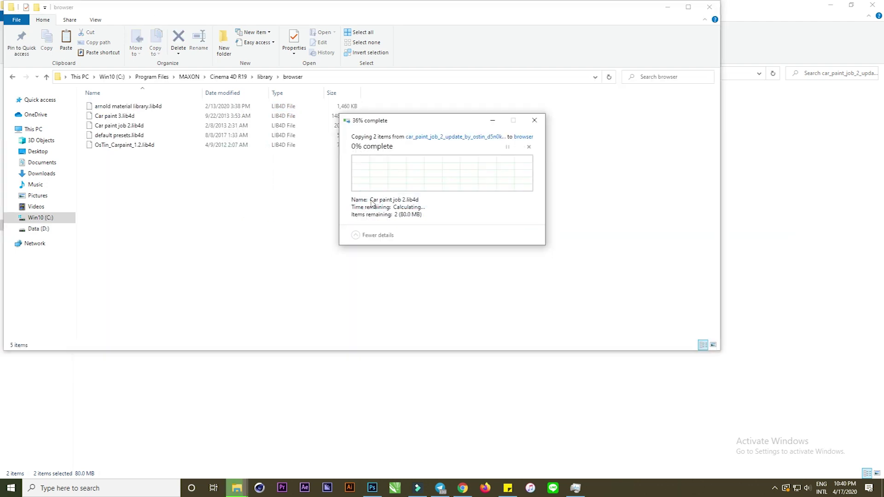
pyautogui.click(417, 199)
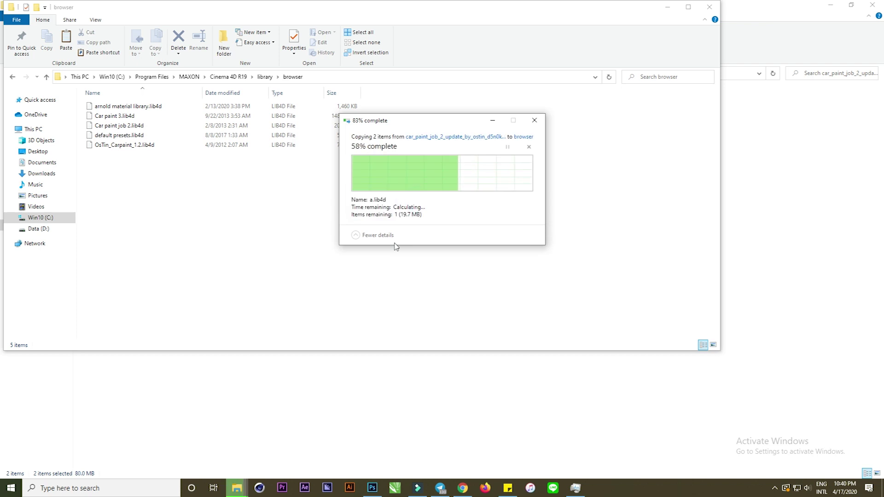
pyautogui.click(746, 157)
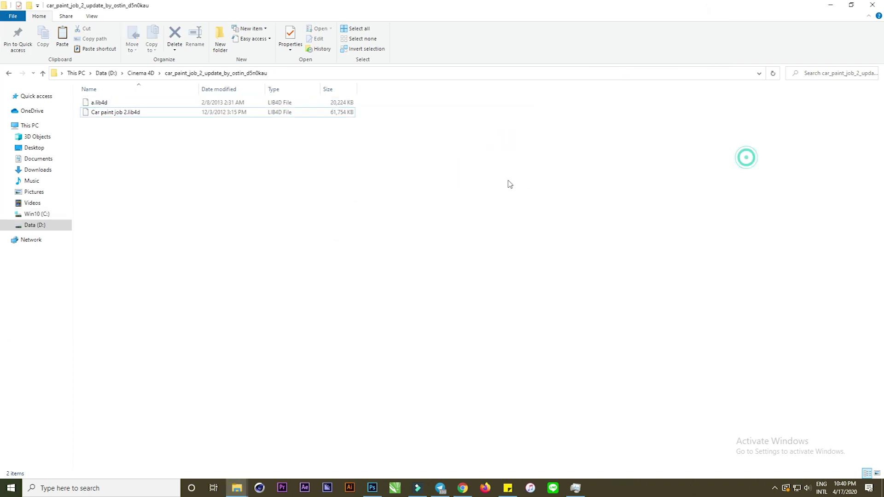
# - Drag sci-fi_texture_pack_1.1.lib4d from the Free-Sci-Fi-Texture-Pack folder into the browser folder
pyautogui.press('BackSpace')
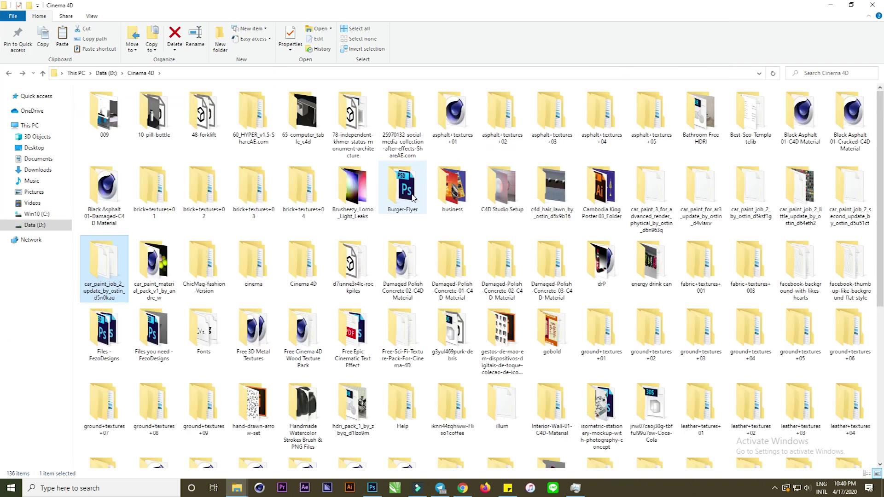
pyautogui.click(401, 332)
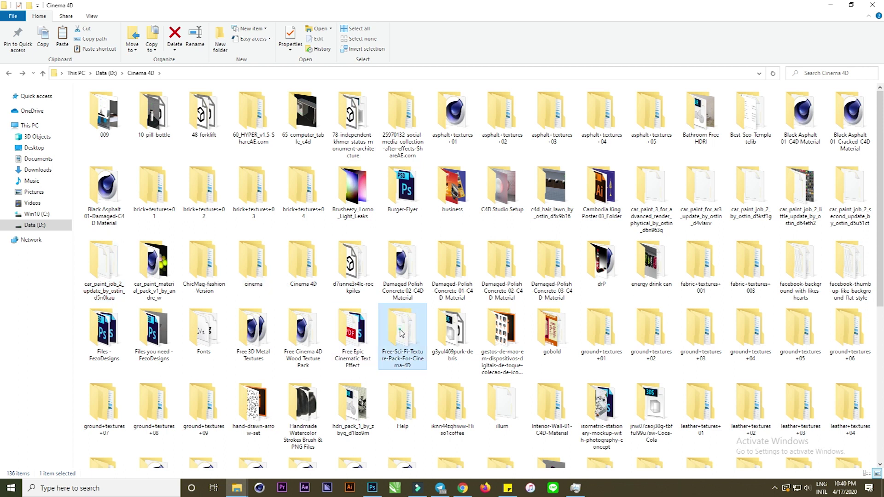
pyautogui.doubleClick(401, 333)
pyautogui.moveTo(121, 111)
pyautogui.mouseDown()
pyautogui.moveTo(292, 208)
pyautogui.moveTo(243, 224)
pyautogui.mouseUp()
pyautogui.hotkey('alt', 'Tab')
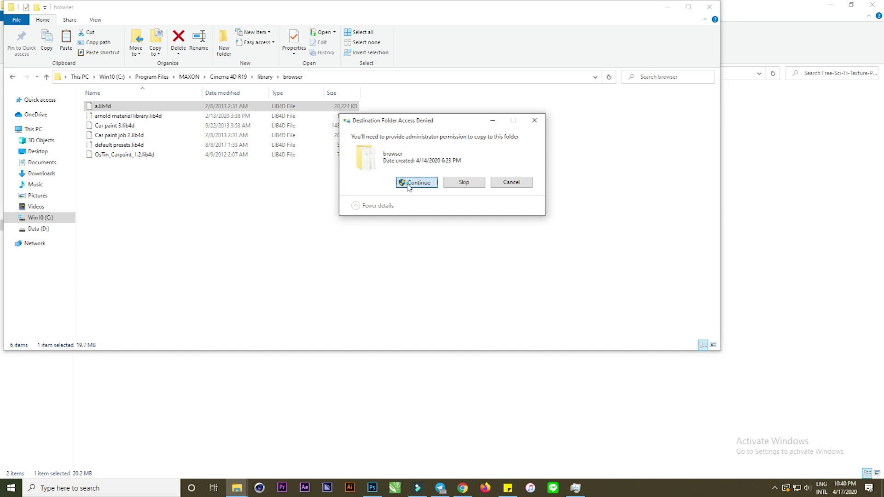
pyautogui.click(408, 184)
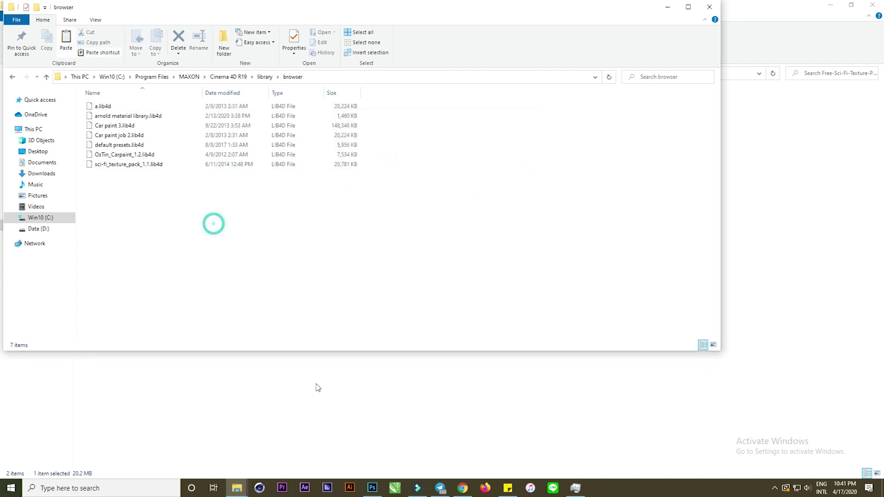
pyautogui.click(290, 426)
# - Launch Cinema 4D R19 to an empty Untitled 1 scene and minimize the Explorer window
pyautogui.click(260, 492)
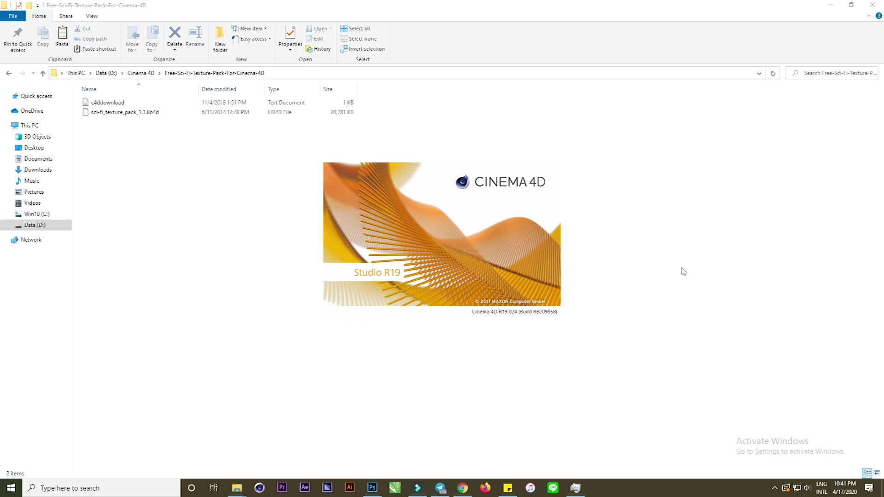
pyautogui.click(828, 6)
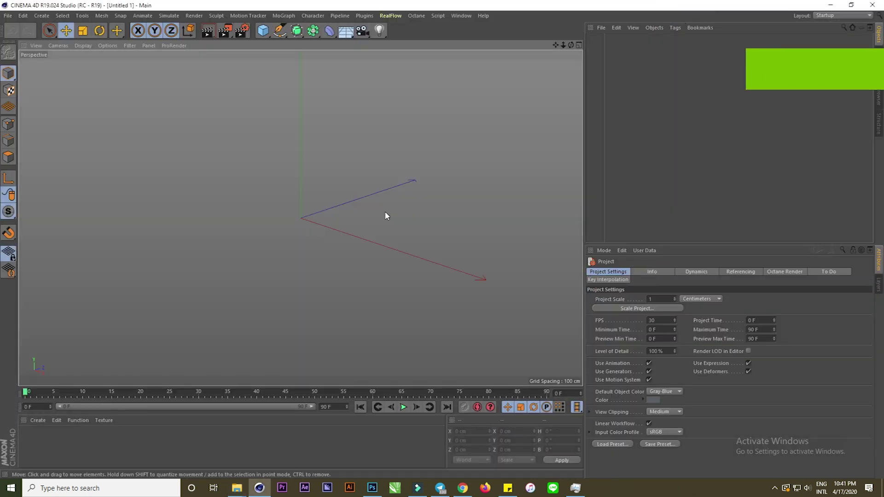
pyautogui.click(385, 212)
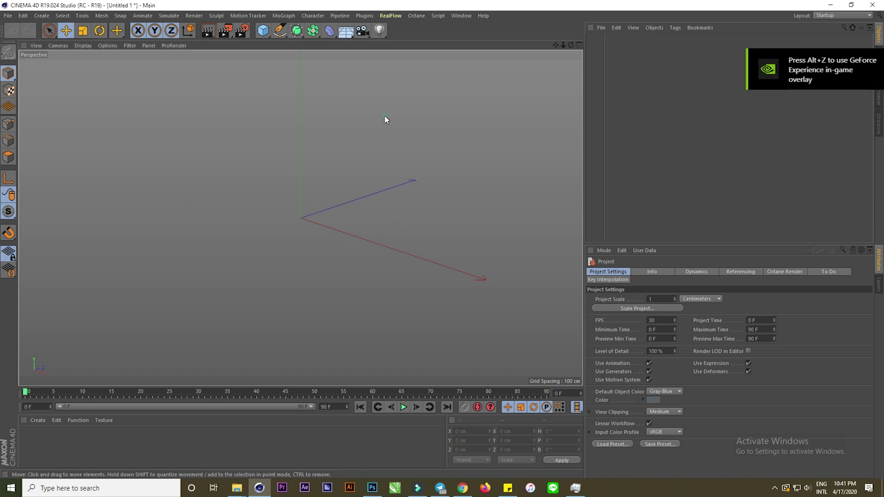
# - Set render output to the HDTV 1080 25 preset at 10 pixels/cm
pyautogui.click(240, 31)
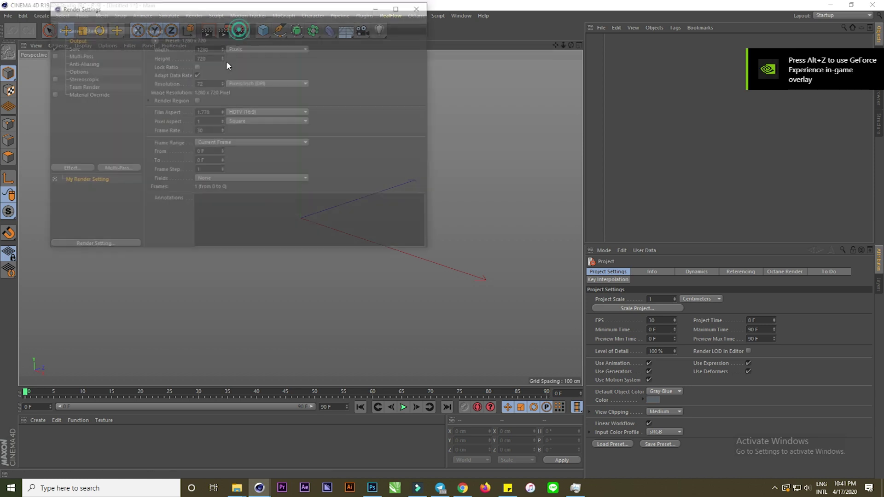
pyautogui.click(155, 39)
pyautogui.moveTo(166, 67)
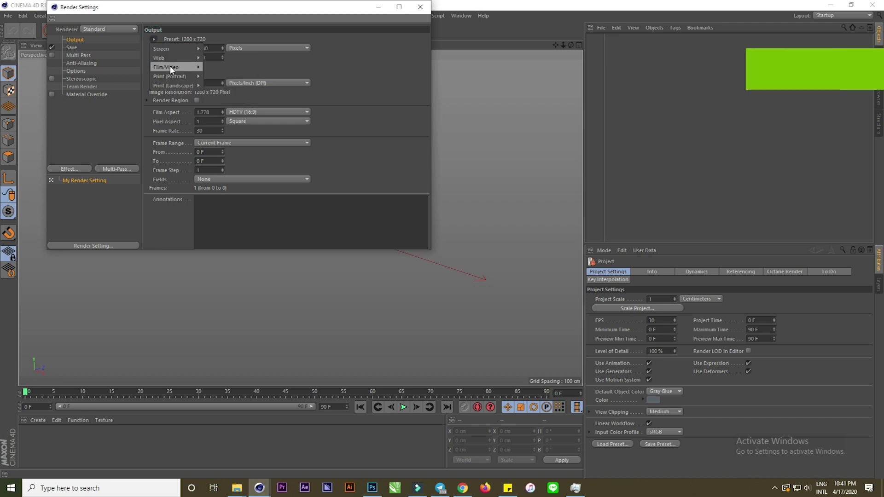
pyautogui.click(243, 255)
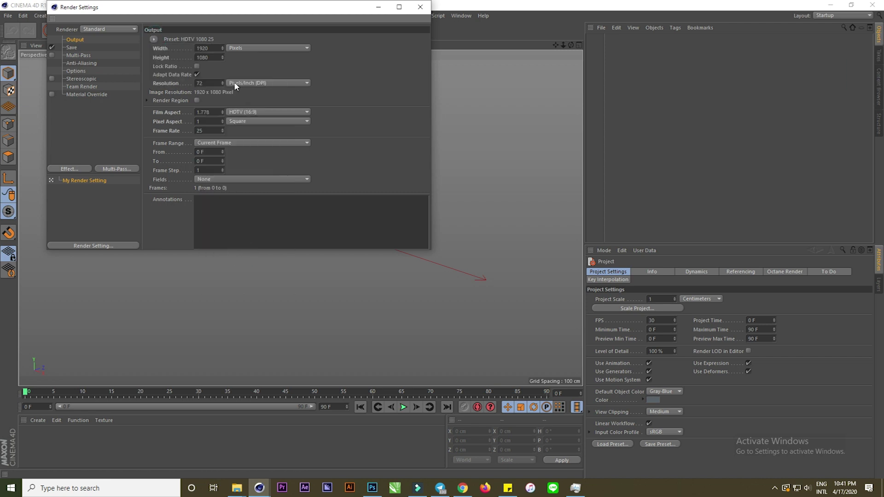
pyautogui.click(241, 92)
pyautogui.write('100000')
# - Add Color Correction and Global Illumination effects and set anti-aliasing to Best
pyautogui.click(79, 168)
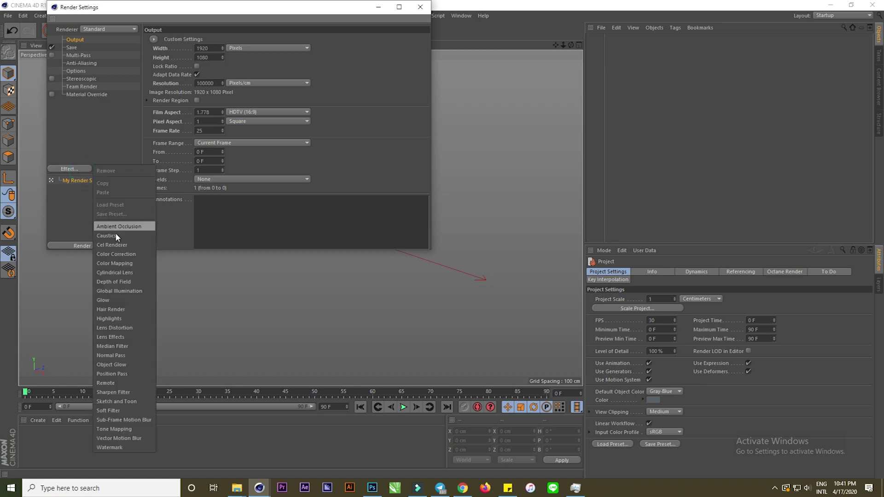
pyautogui.click(117, 256)
pyautogui.click(67, 169)
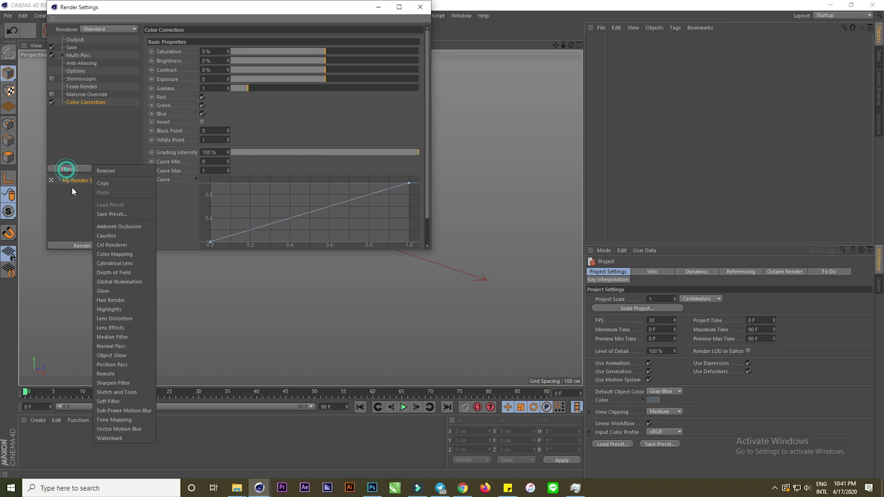
pyautogui.click(105, 282)
pyautogui.click(79, 63)
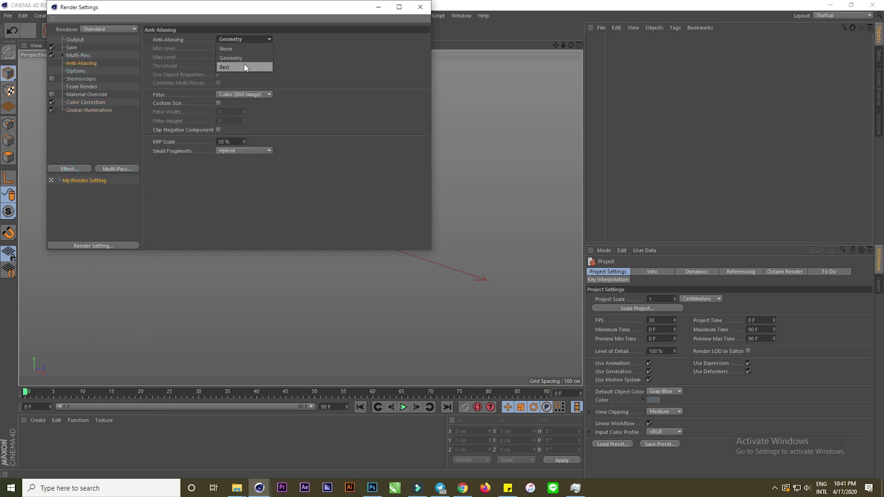
pyautogui.click(244, 67)
pyautogui.click(419, 8)
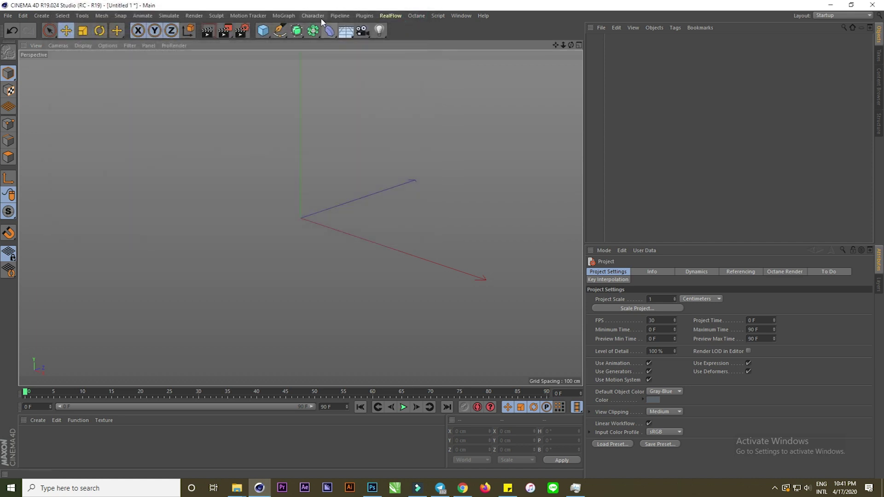
pyautogui.click(283, 15)
# - Add a MoGraph MoText object aligned Middle, viewed head-on
pyautogui.click(275, 154)
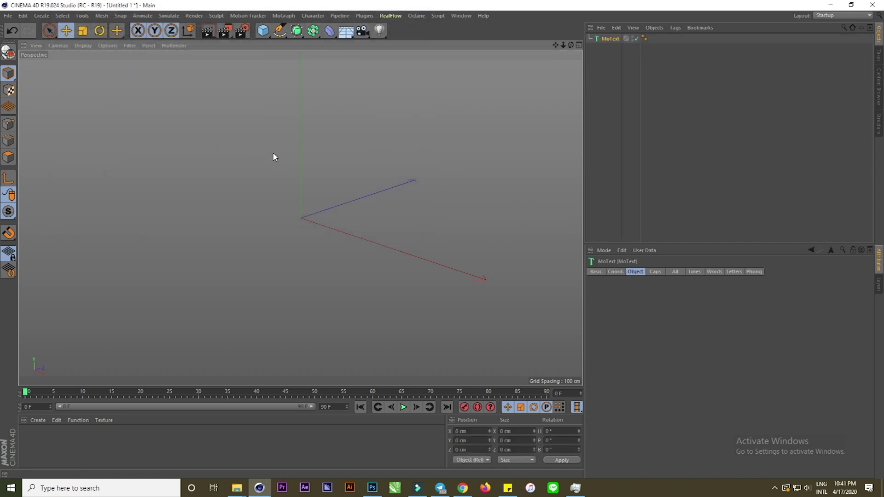
pyautogui.click(661, 364)
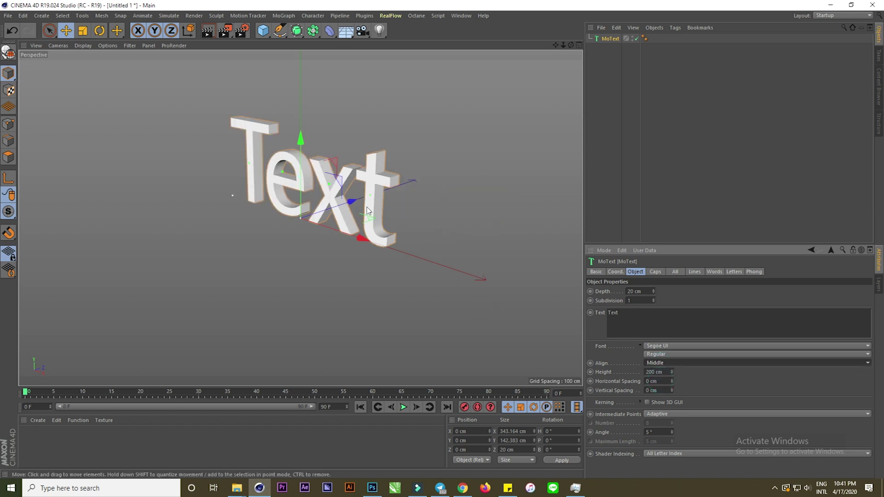
pyautogui.scroll(2, 323, 173)
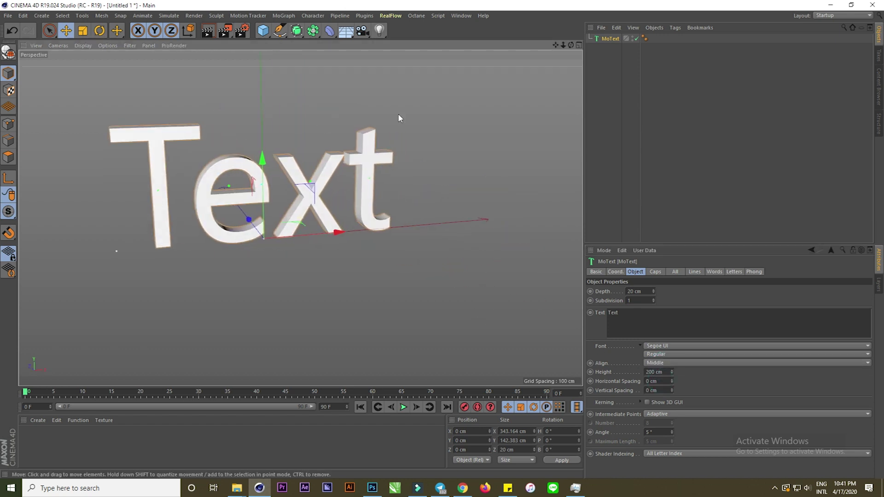
pyautogui.keyDown('alt'); pyautogui.moveTo(330, 121); pyautogui.dragTo(387, 118); pyautogui.keyUp('alt')
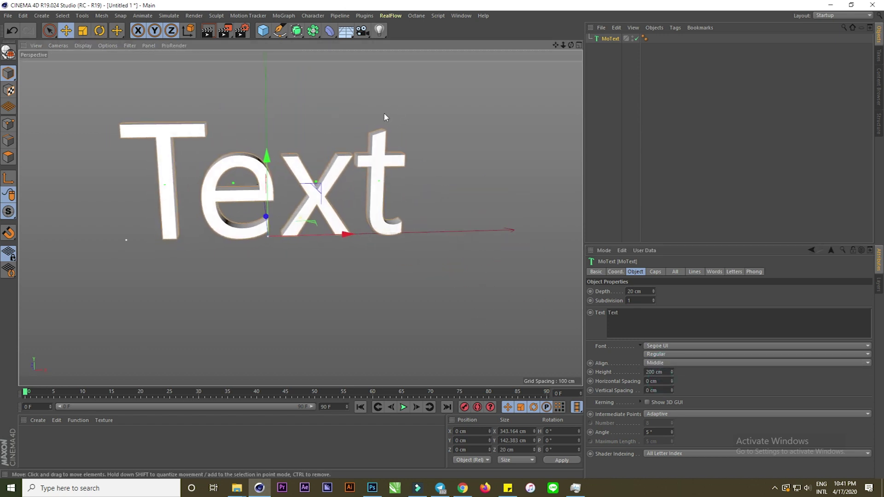
pyautogui.click(689, 346)
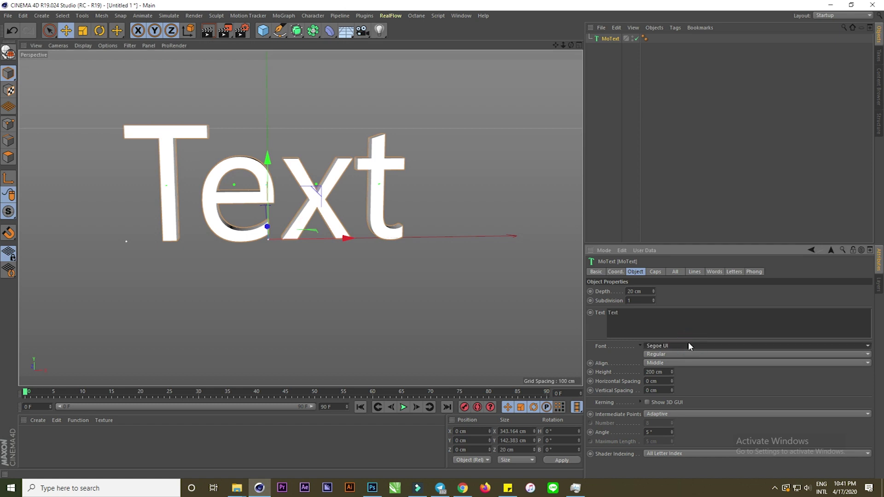
pyautogui.click(639, 323)
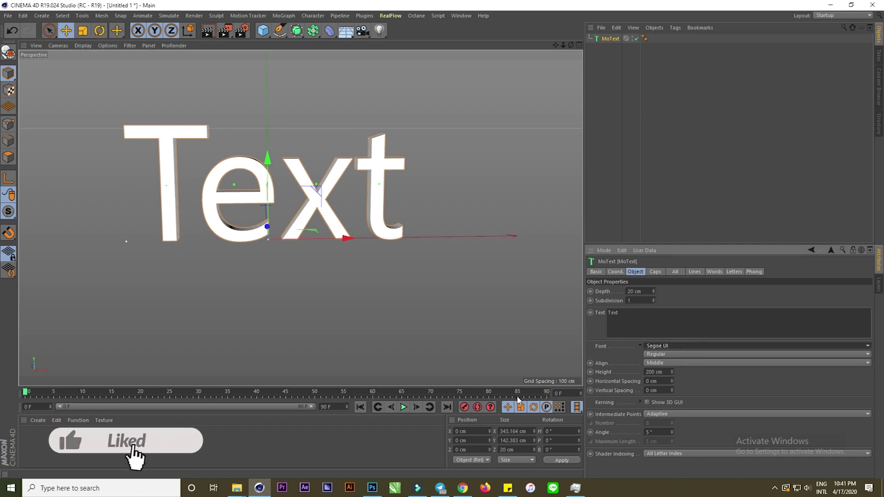
pyautogui.moveTo(236, 488)
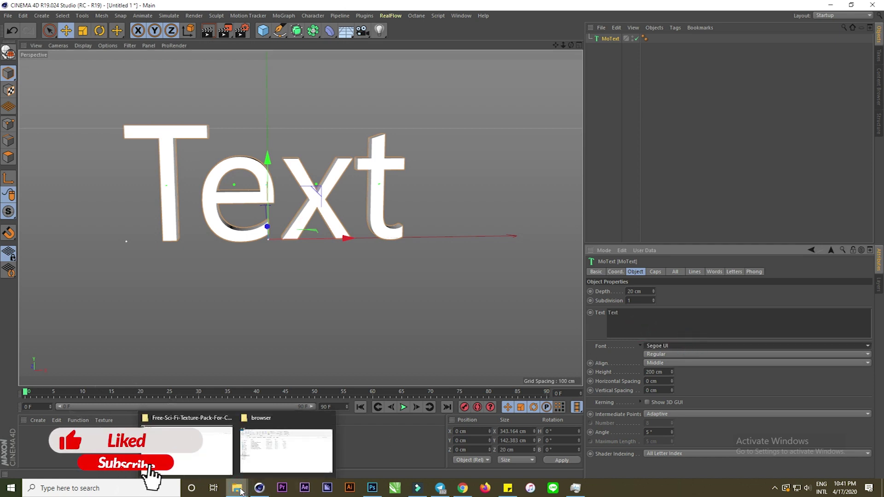
pyautogui.click(226, 461)
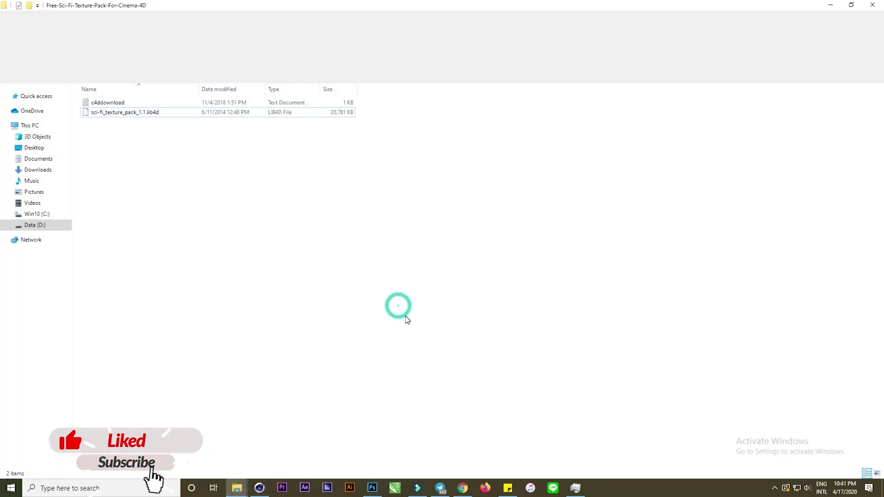
pyautogui.press('BackSpace')
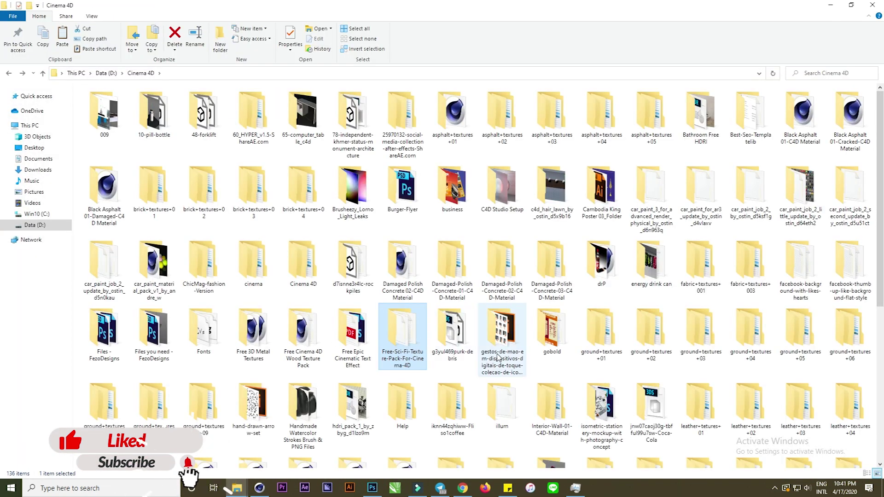
pyautogui.scroll(-5, 801, 331)
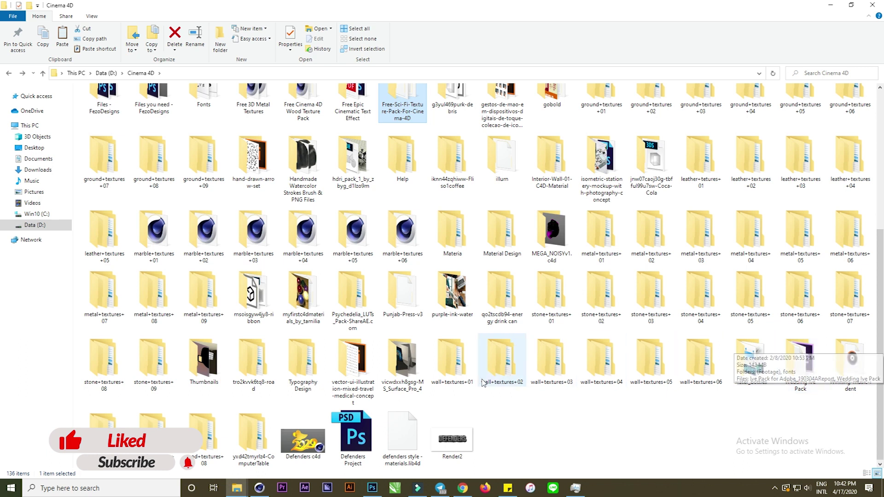
pyautogui.click(413, 429)
pyautogui.hotkey('alt', 'Tab')
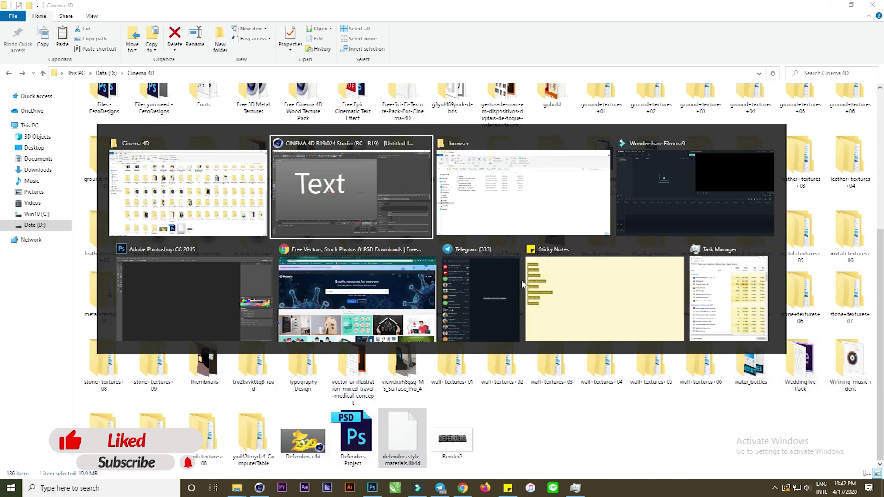
pyautogui.click(359, 188)
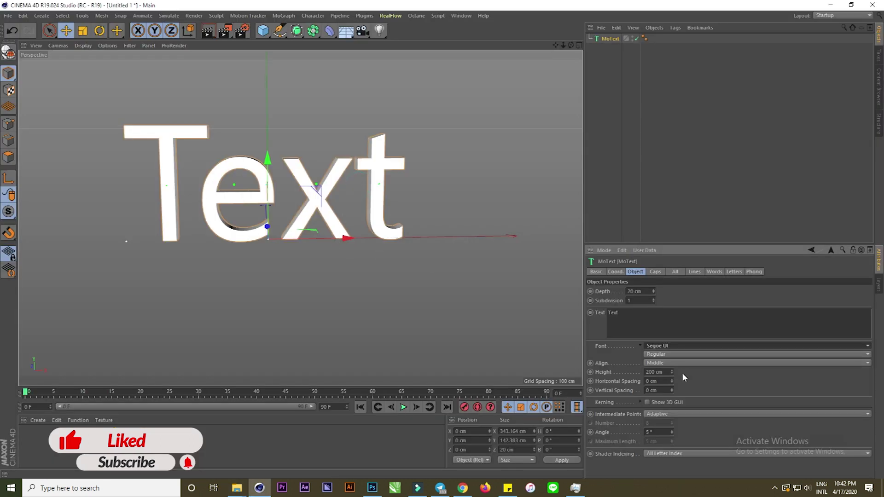
# - Set the font to SF Sports Night NS Alternate and change the text to toyota
pyautogui.click(681, 346)
pyautogui.scroll(-8, 700, 313)
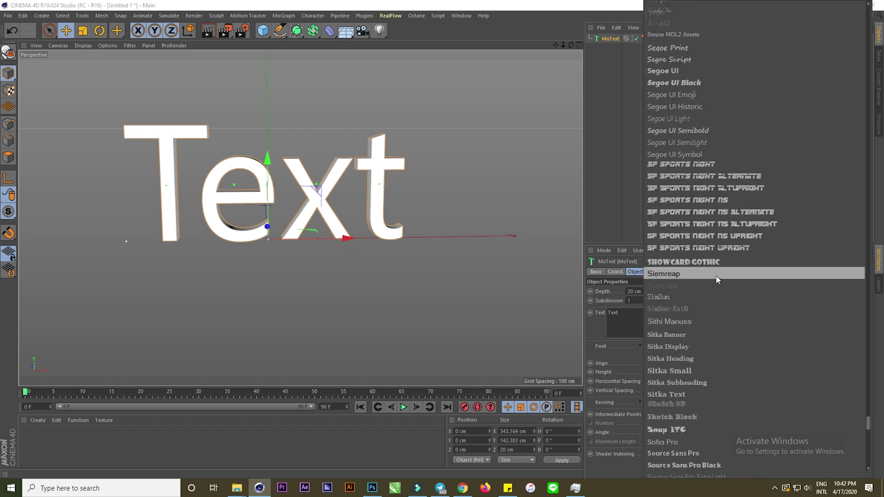
pyautogui.click(760, 211)
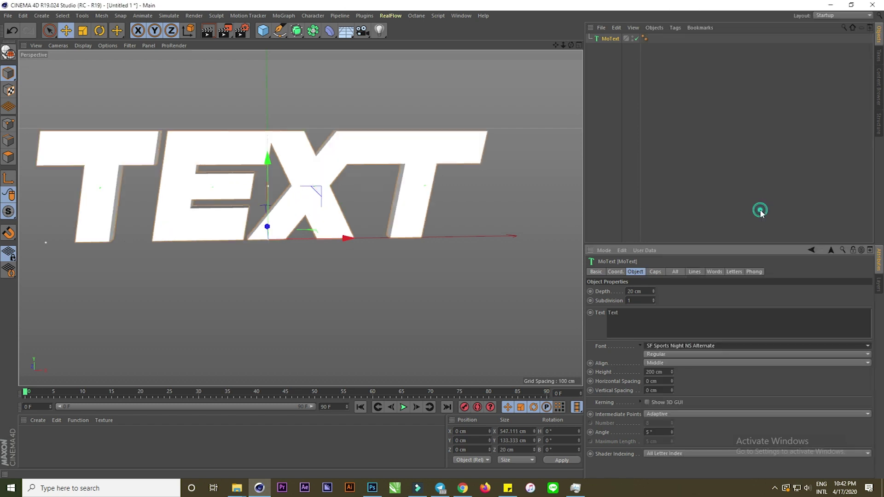
pyautogui.moveTo(406, 227)
pyautogui.keyDown('alt'); pyautogui.mouseDown()
pyautogui.moveTo(366, 203)
pyautogui.moveTo(360, 187)
pyautogui.mouseUp(); pyautogui.keyUp('alt')
pyautogui.click(646, 306)
pyautogui.doubleClick(645, 313)
pyautogui.write('toyo')
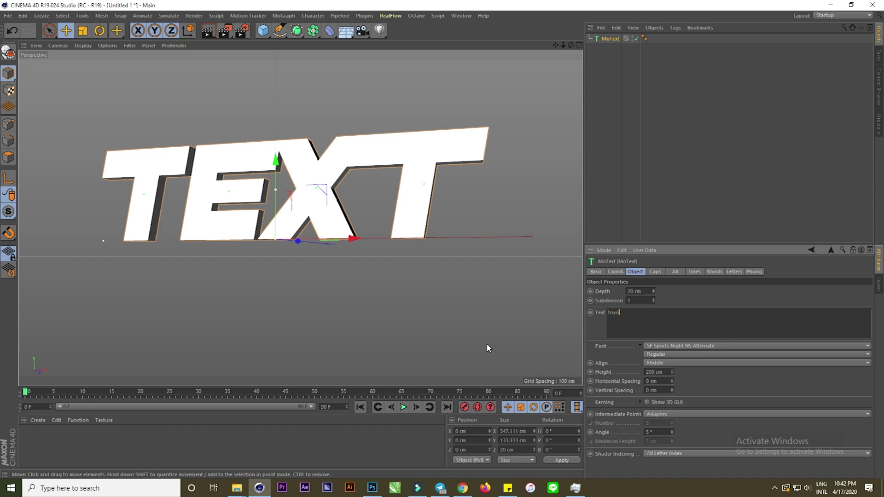
pyautogui.write('ta')
pyautogui.click(640, 292)
# - Try several SF Sports Night fonts, settling on SF Sports Night NS Upright
pyautogui.scroll(-2, 208, 312)
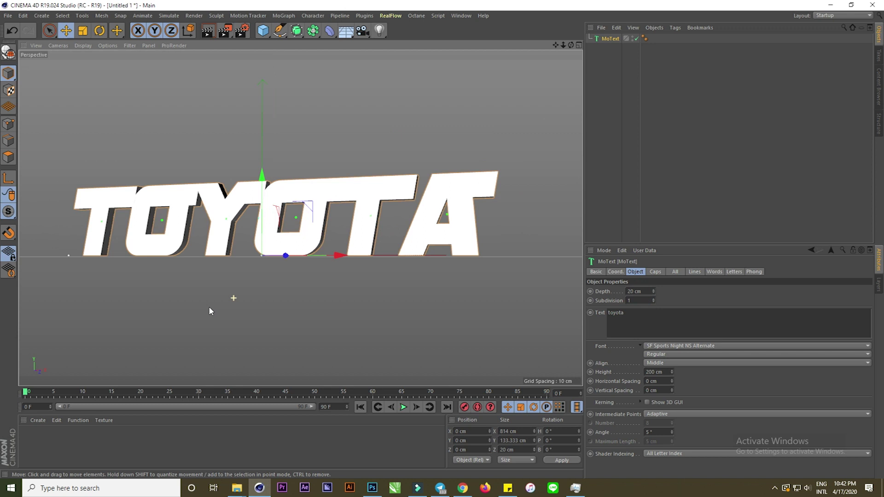
pyautogui.click(663, 345)
pyautogui.click(708, 321)
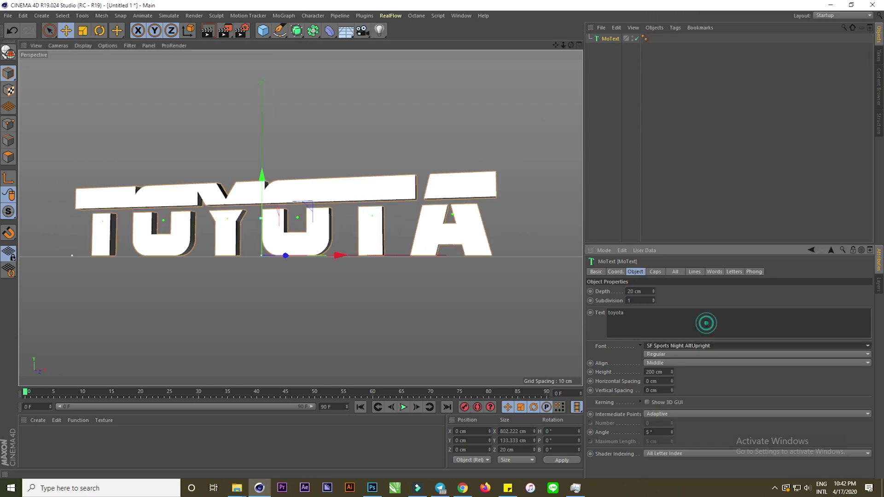
pyautogui.click(674, 347)
pyautogui.click(704, 329)
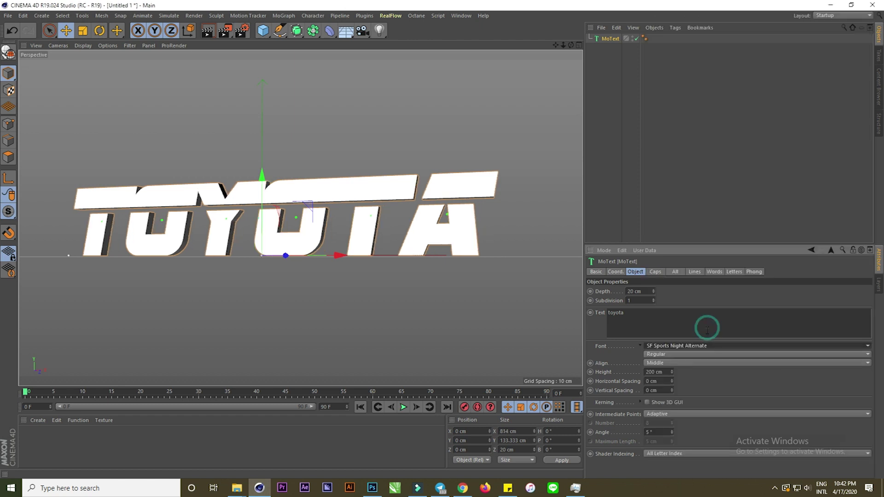
pyautogui.click(680, 346)
pyautogui.click(681, 387)
pyautogui.click(672, 346)
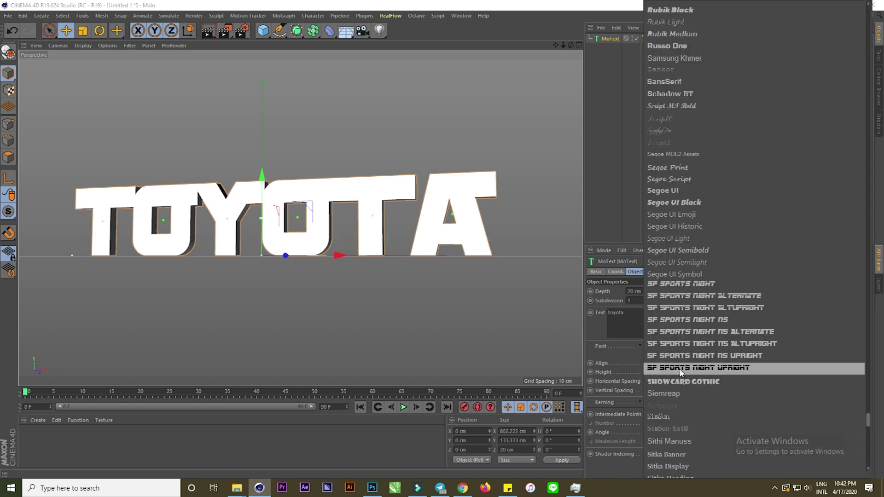
pyautogui.click(679, 369)
pyautogui.click(651, 349)
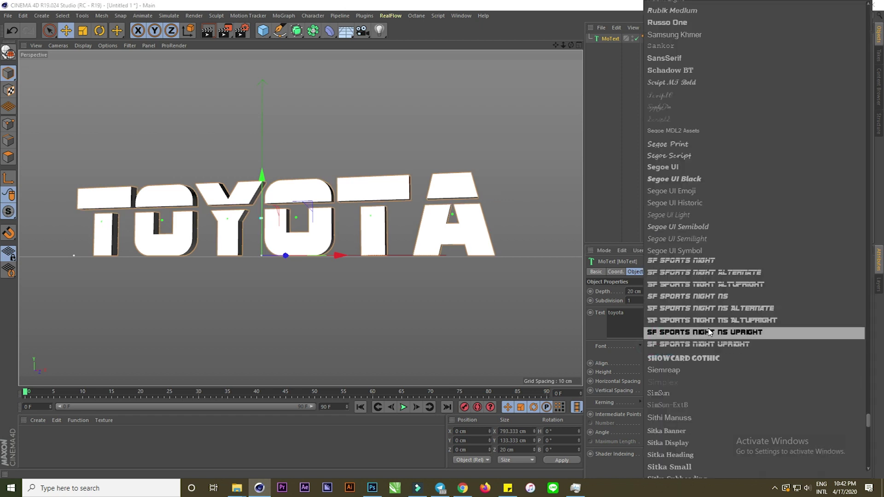
pyautogui.click(707, 328)
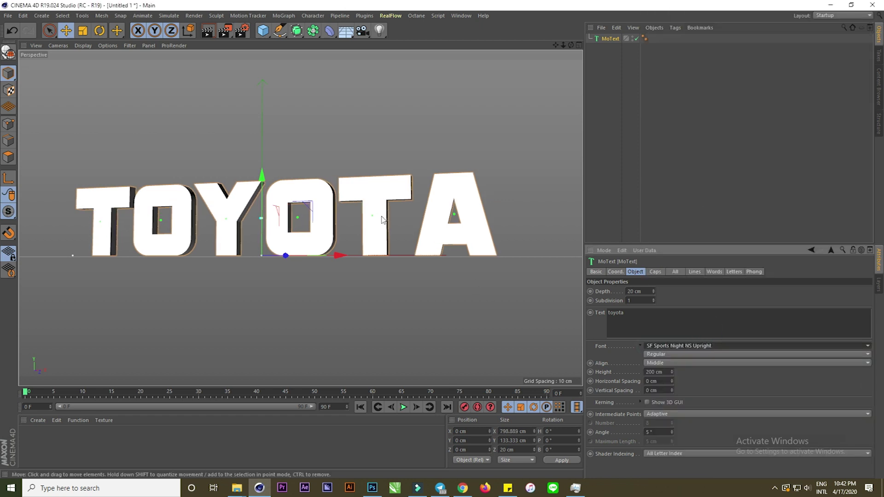
pyautogui.keyDown('alt'); pyautogui.moveTo(381, 219); pyautogui.dragTo(393, 291); pyautogui.keyUp('alt')
# - Deepen the TOYOTA extrusion to 82 cm and add 1 cm Fillet Caps at start and end
pyautogui.moveTo(654, 294); pyautogui.dragTo(681, 290)
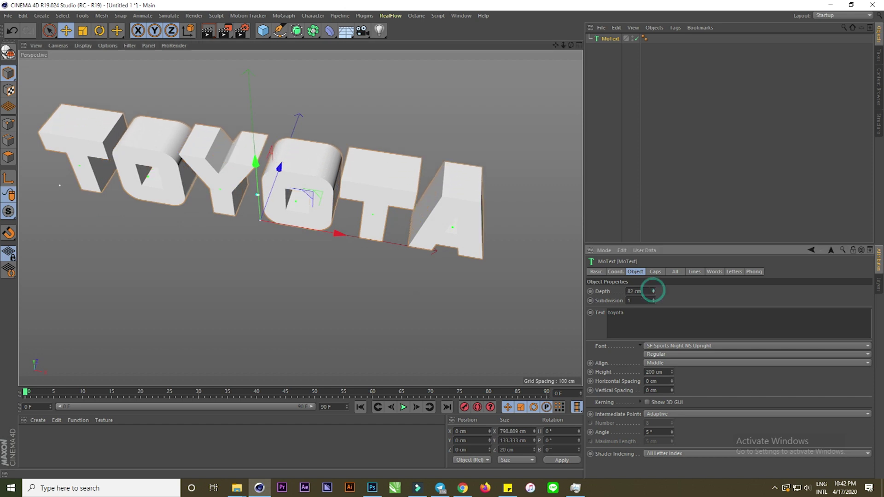
pyautogui.click(655, 272)
pyautogui.click(675, 291)
pyautogui.click(679, 328)
pyautogui.click(678, 356)
pyautogui.click(682, 336)
pyautogui.write('1')
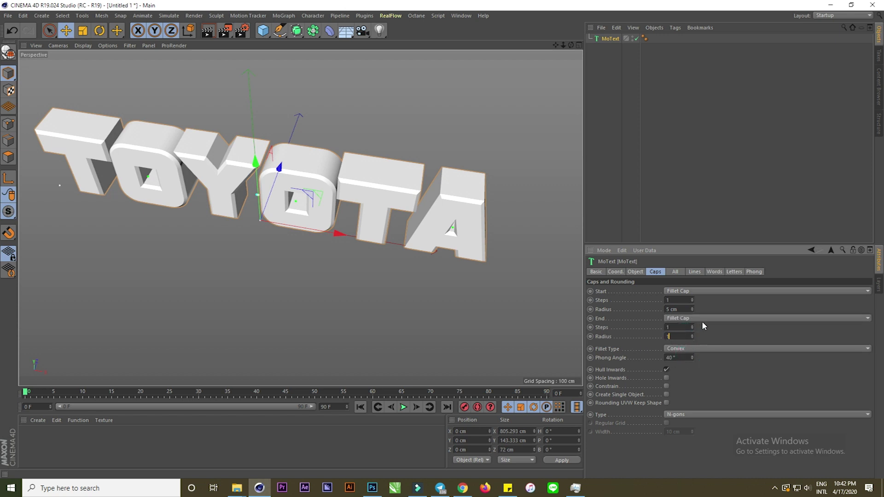
pyautogui.hotkey('ctrl', 'z')
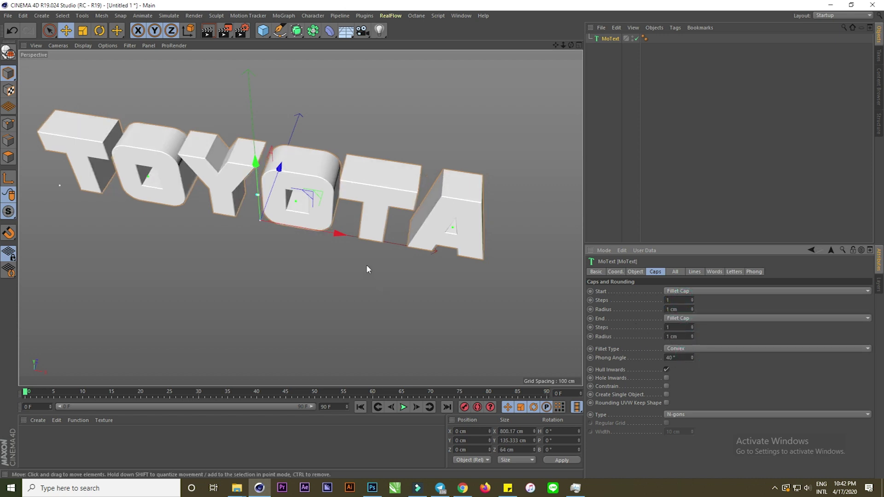
pyautogui.scroll(-2, 403, 225)
pyautogui.keyDown('alt'); pyautogui.moveTo(191, 163); pyautogui.dragTo(225, 150); pyautogui.keyUp('alt')
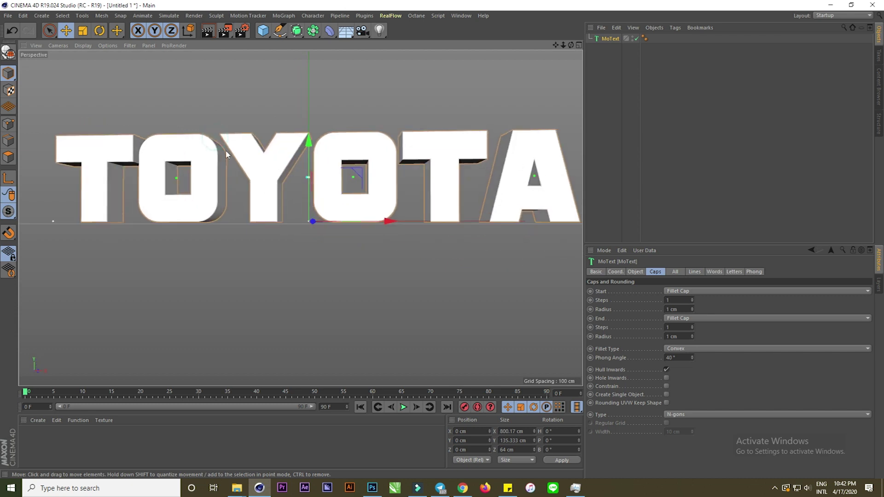
pyautogui.keyDown('alt'); pyautogui.moveTo(444, 134); pyautogui.dragTo(467, 168); pyautogui.keyUp('alt')
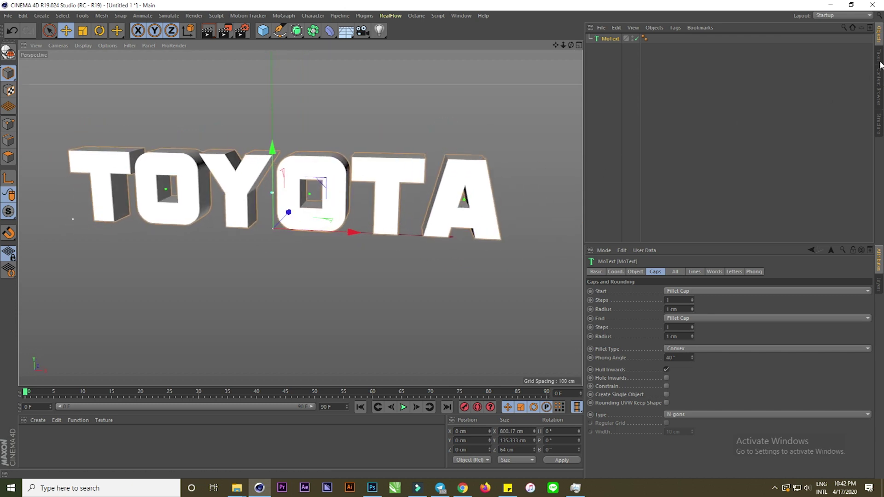
# - Browse the Content Browser Presets to the Sci-Fi Texture Pack materials
pyautogui.click(879, 84)
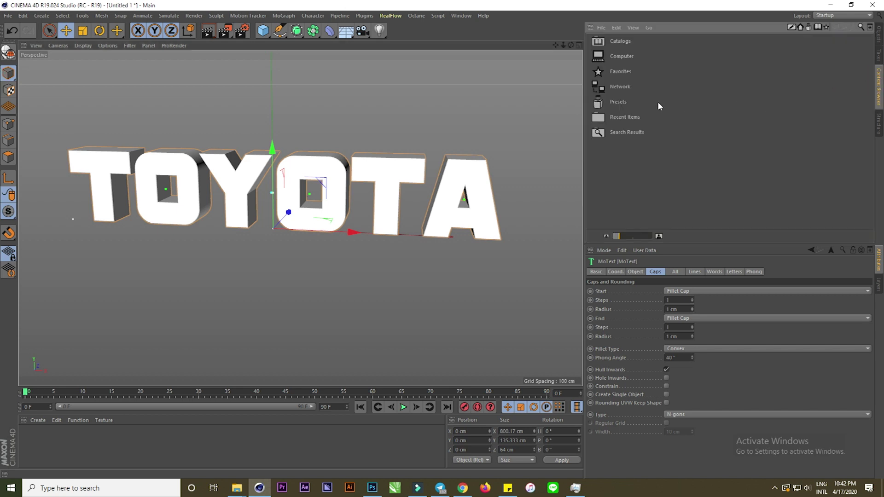
pyautogui.doubleClick(616, 105)
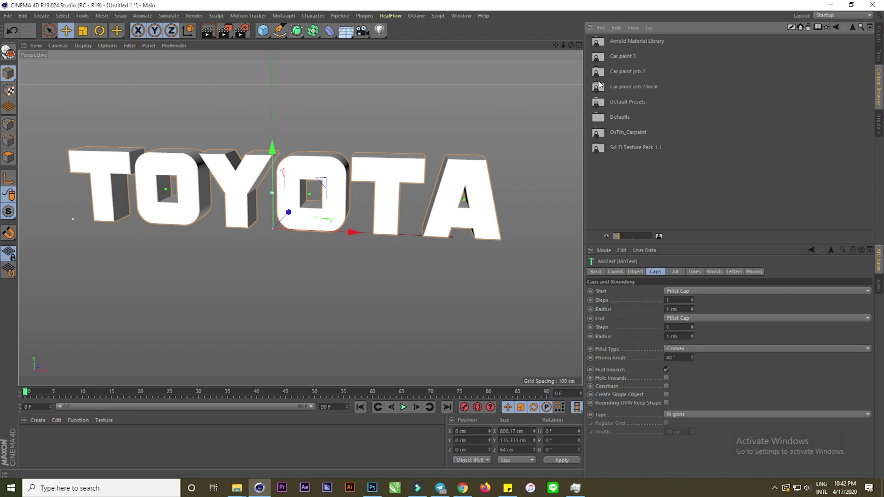
pyautogui.click(620, 61)
pyautogui.click(615, 134)
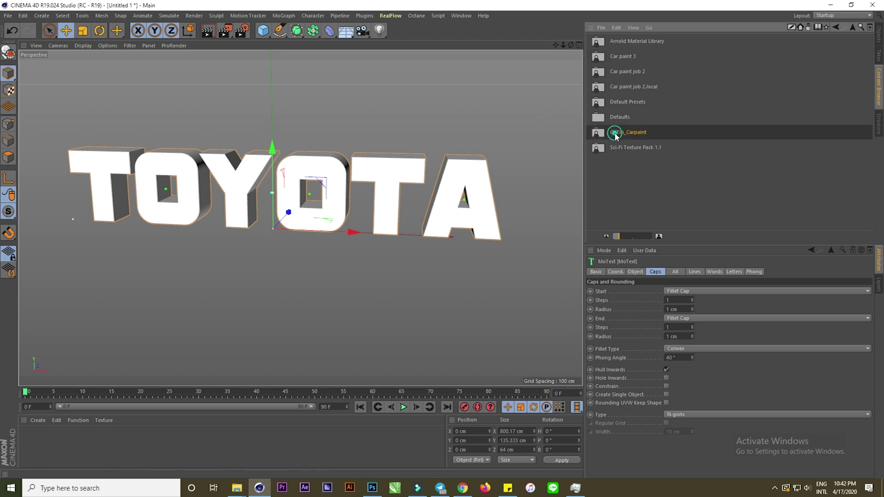
pyautogui.doubleClick(637, 149)
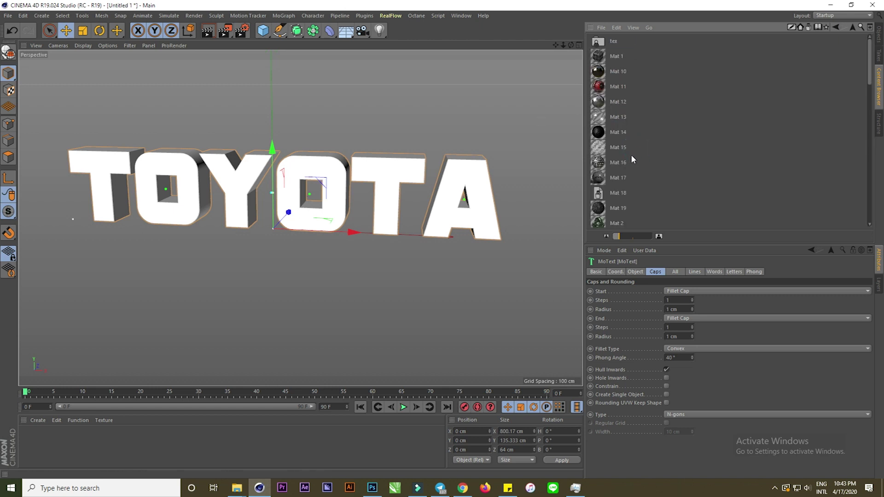
pyautogui.scroll(-4, 626, 195)
pyautogui.scroll(-4, 626, 195)
pyautogui.scroll(-4, 626, 195)
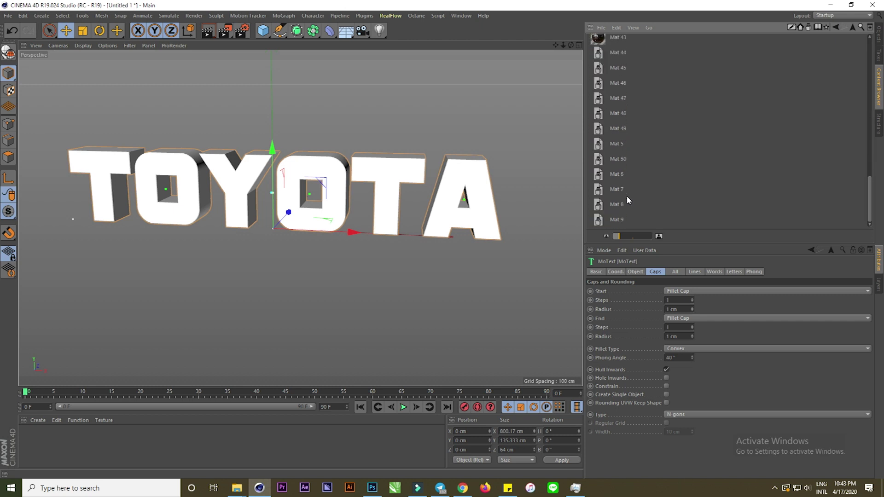
pyautogui.scroll(2, 626, 195)
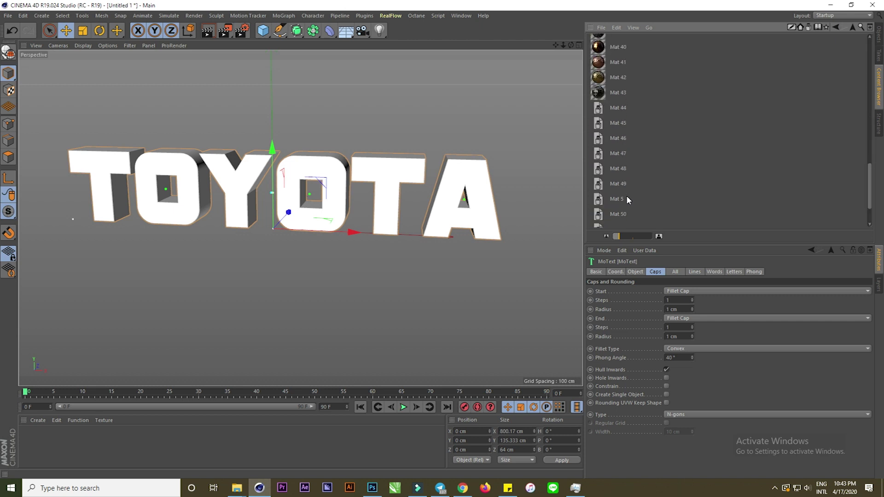
pyautogui.scroll(6, 634, 133)
pyautogui.scroll(10, 628, 101)
# - Drag all Sci-Fi Texture Pack materials into an enlarged Material Manager
pyautogui.click(609, 54)
pyautogui.hotkey('ctrl', 'a')
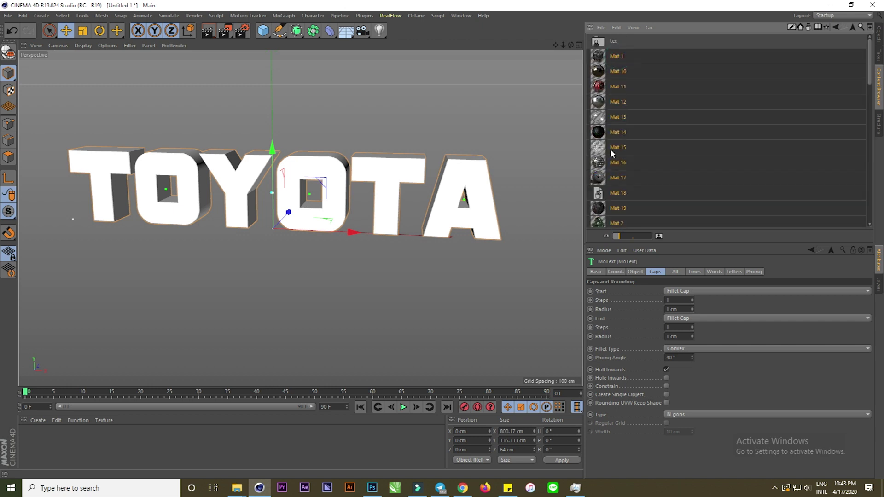
pyautogui.moveTo(597, 213); pyautogui.dragTo(323, 417)
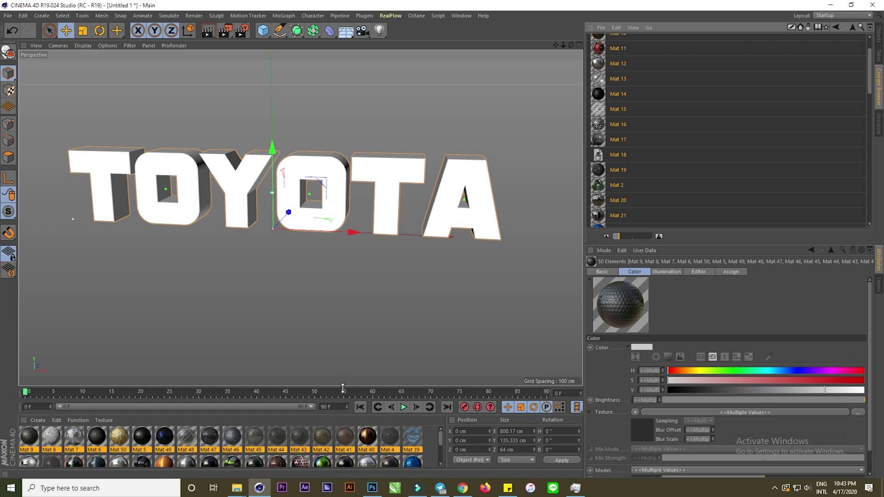
pyautogui.moveTo(342, 388); pyautogui.dragTo(346, 319)
# - Apply the Mat 24 material to the TOYOTA text
pyautogui.click(380, 438)
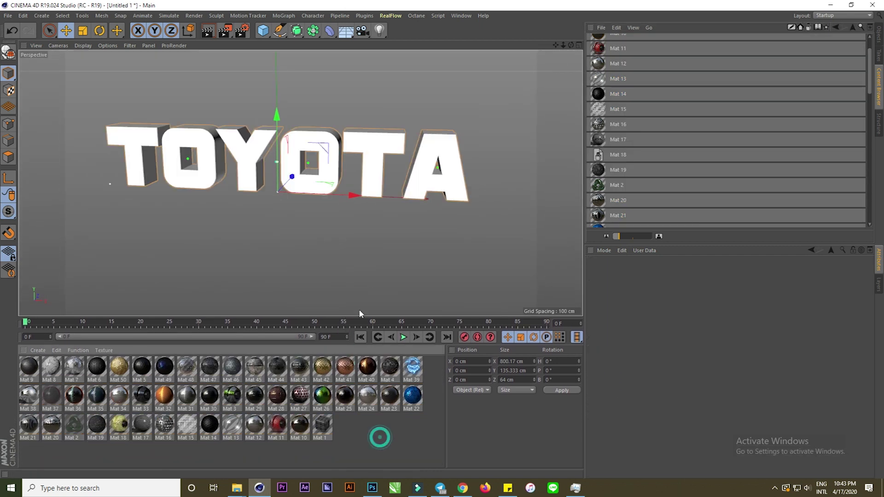
pyautogui.moveTo(261, 191)
pyautogui.keyDown('alt'); pyautogui.mouseDown()
pyautogui.moveTo(244, 151)
pyautogui.moveTo(275, 205)
pyautogui.moveTo(295, 201)
pyautogui.mouseUp(); pyautogui.keyUp('alt')
pyautogui.click(322, 239)
pyautogui.click(362, 422)
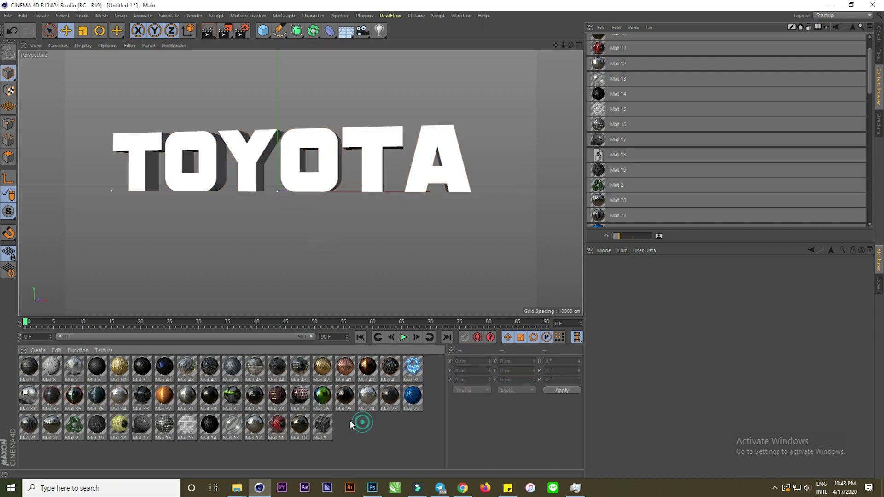
pyautogui.click(367, 396)
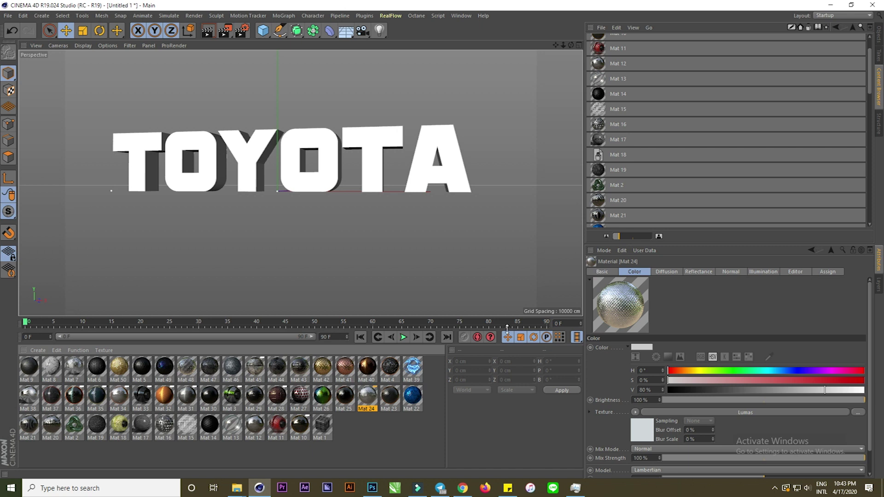
pyautogui.click(879, 39)
pyautogui.moveTo(368, 399); pyautogui.dragTo(605, 41)
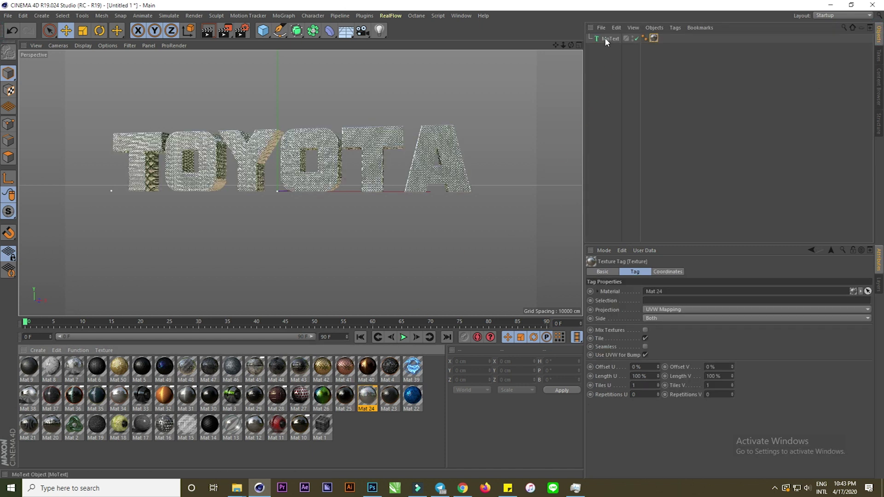
# - Swap the TOYOTA material to the dark Mat 29 and add an Omni light
pyautogui.click(256, 397)
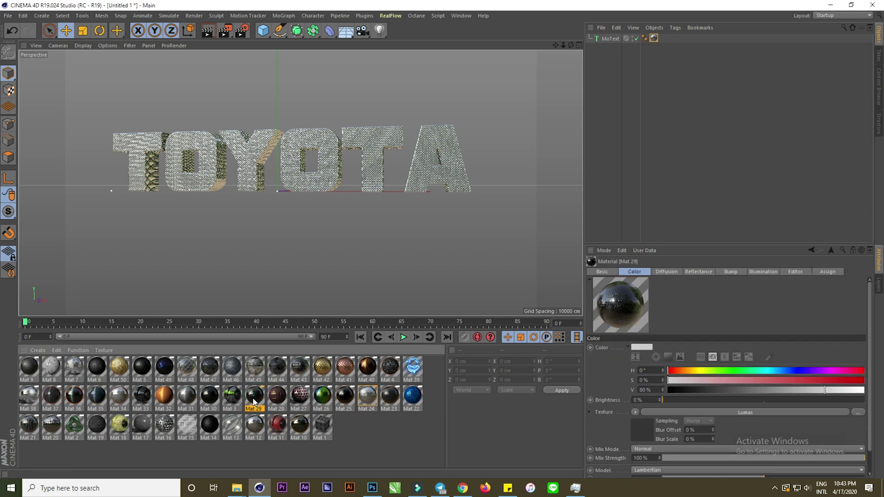
pyautogui.moveTo(655, 42); pyautogui.dragTo(653, 41)
pyautogui.moveTo(506, 109)
pyautogui.keyDown('alt'); pyautogui.mouseDown()
pyautogui.moveTo(484, 142)
pyautogui.moveTo(413, 156)
pyautogui.moveTo(501, 132)
pyautogui.mouseUp(); pyautogui.keyUp('alt')
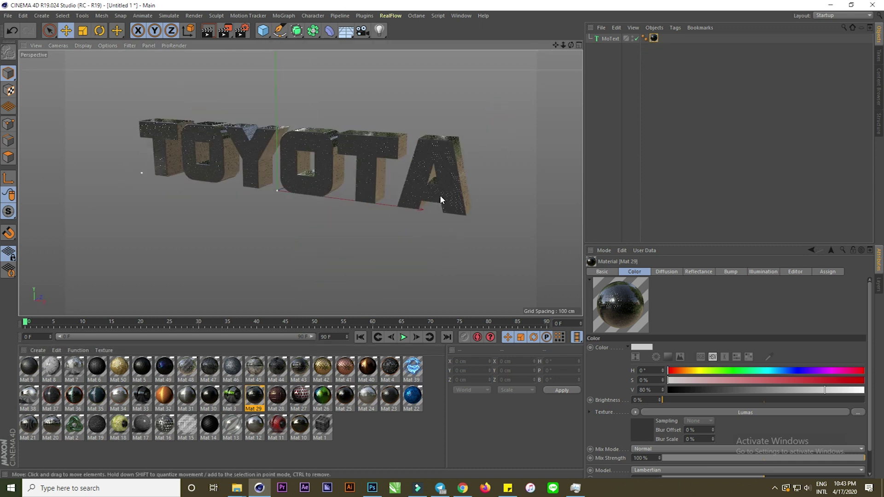
pyautogui.keyDown('alt'); pyautogui.moveTo(440, 195); pyautogui.dragTo(461, 162); pyautogui.keyUp('alt')
pyautogui.scroll(3, 191, 190)
pyautogui.scroll(4, 233, 176)
pyautogui.moveTo(234, 176)
pyautogui.keyDown('alt'); pyautogui.mouseDown()
pyautogui.moveTo(245, 139)
pyautogui.moveTo(219, 175)
pyautogui.mouseUp(); pyautogui.keyUp('alt')
pyautogui.scroll(-5, 219, 175)
pyautogui.keyDown('alt'); pyautogui.moveTo(338, 203); pyautogui.dragTo(330, 227); pyautogui.keyUp('alt')
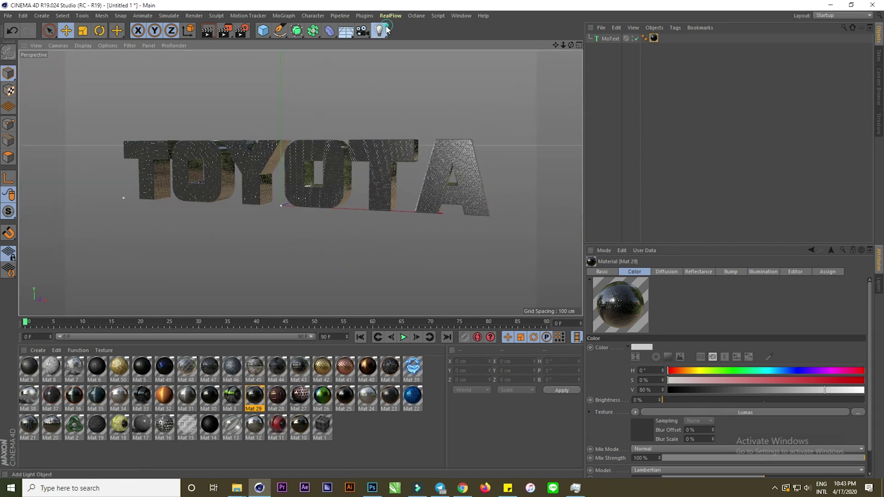
pyautogui.click(379, 30)
pyautogui.keyDown('alt'); pyautogui.moveTo(372, 131); pyautogui.dragTo(115, 193); pyautogui.keyUp('alt')
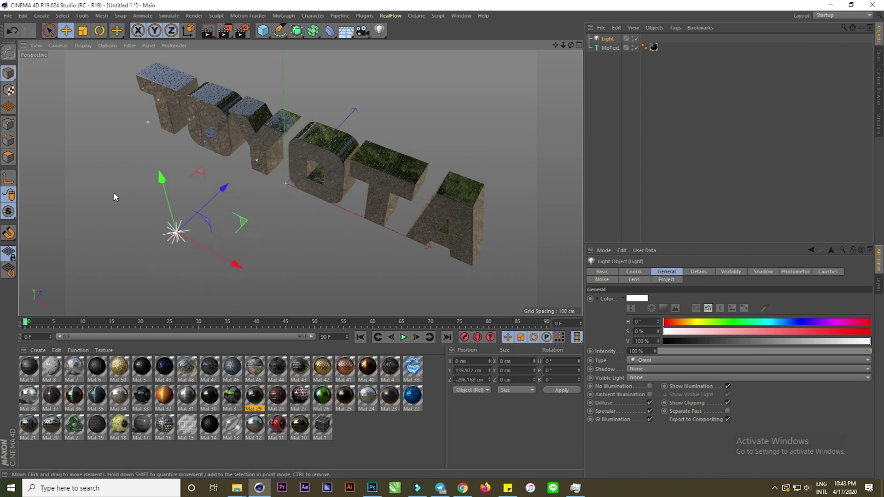
# - Make the light a Spot light and add a Target tag aiming it at MoText
pyautogui.click(656, 361)
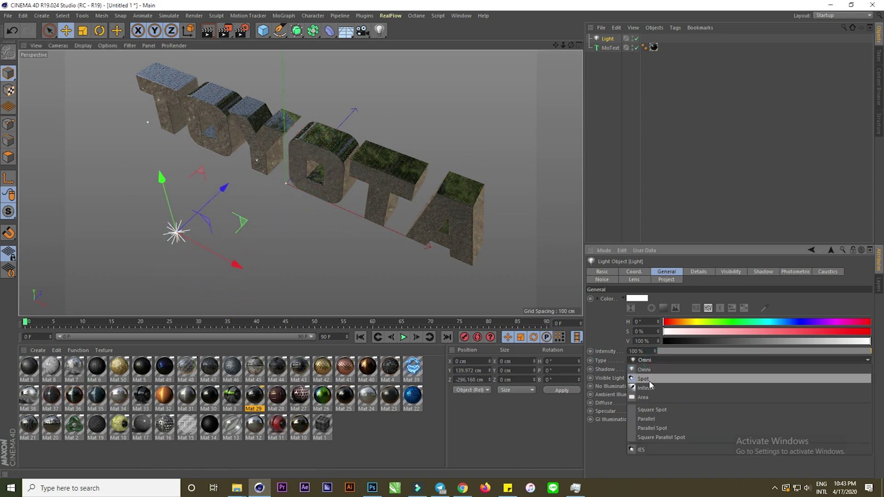
pyautogui.click(650, 380)
pyautogui.rightClick(607, 39)
pyautogui.moveTo(637, 45)
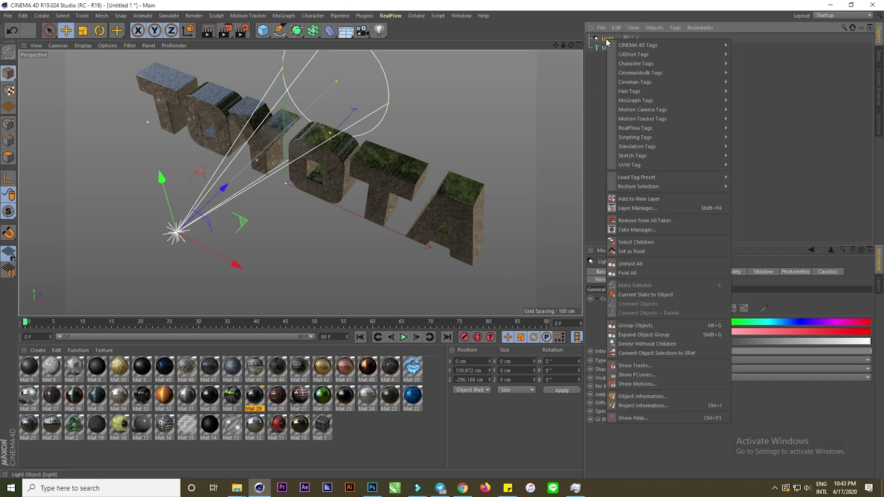
pyautogui.click(750, 257)
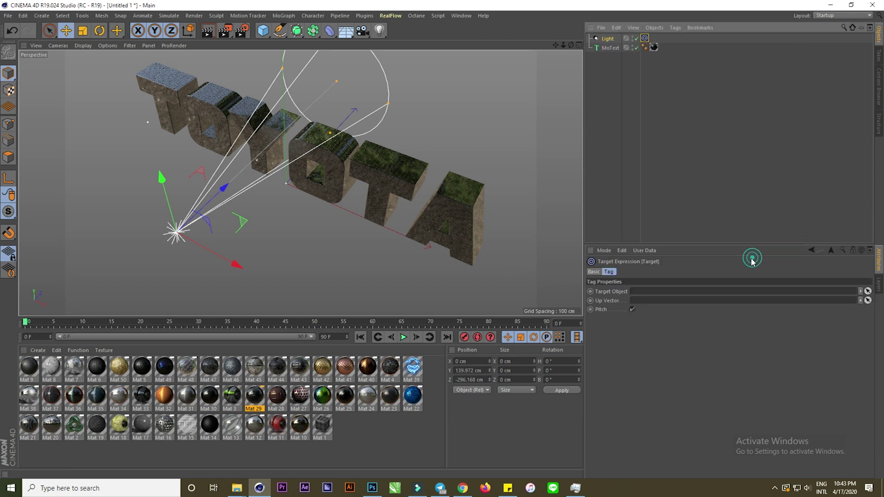
pyautogui.moveTo(646, 283); pyautogui.dragTo(642, 291)
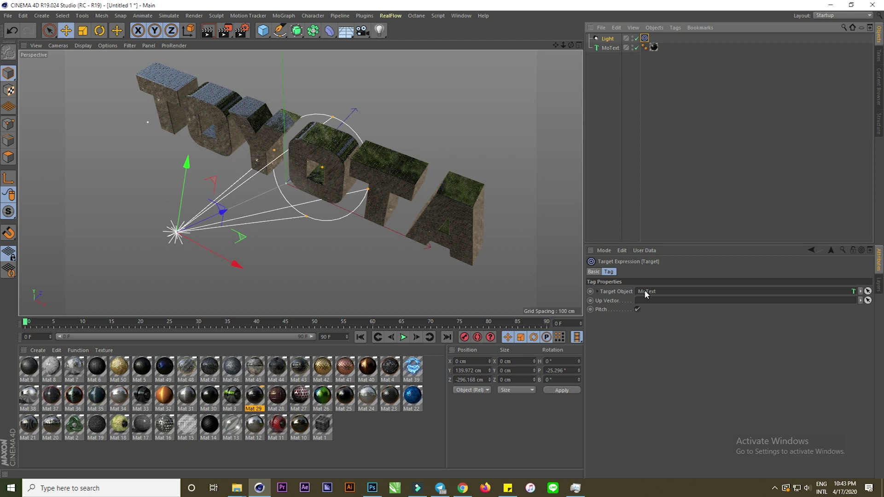
# - Raise the spot light above the TOYOTA text and widen its cone
pyautogui.moveTo(221, 214); pyautogui.dragTo(165, 252)
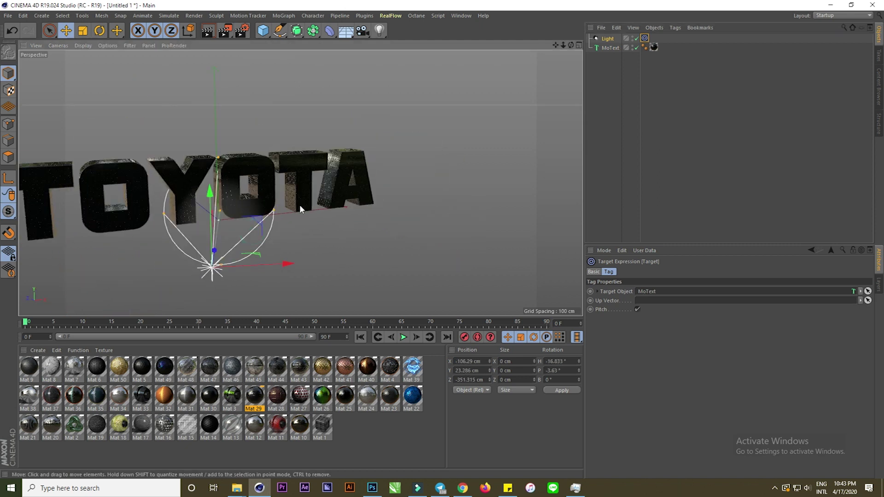
pyautogui.moveTo(292, 263); pyautogui.dragTo(391, 206)
pyautogui.moveTo(276, 201)
pyautogui.mouseDown()
pyautogui.moveTo(286, 167)
pyautogui.moveTo(409, 143)
pyautogui.mouseUp()
pyautogui.moveTo(327, 193)
pyautogui.mouseDown()
pyautogui.moveTo(479, 193)
pyautogui.moveTo(468, 175)
pyautogui.mouseUp()
# - Set the light's shadow to Shadow Maps (Soft), then deselect the light
pyautogui.click(609, 39)
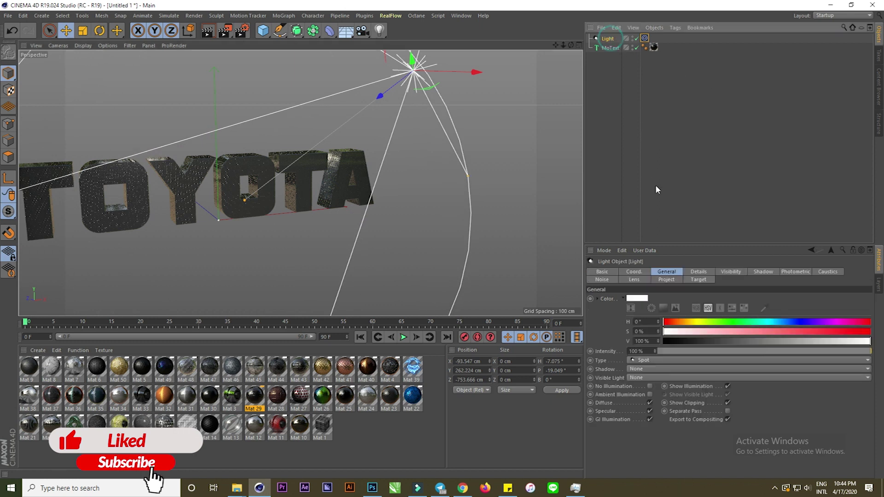
pyautogui.click(762, 272)
pyautogui.click(644, 299)
pyautogui.click(644, 317)
pyautogui.moveTo(350, 240)
pyautogui.keyDown('alt'); pyautogui.mouseDown()
pyautogui.moveTo(300, 217)
pyautogui.moveTo(280, 219)
pyautogui.moveTo(270, 158)
pyautogui.moveTo(191, 146)
pyautogui.moveTo(356, 155)
pyautogui.moveTo(328, 169)
pyautogui.moveTo(314, 149)
pyautogui.moveTo(325, 142)
pyautogui.mouseUp(); pyautogui.keyUp('alt')
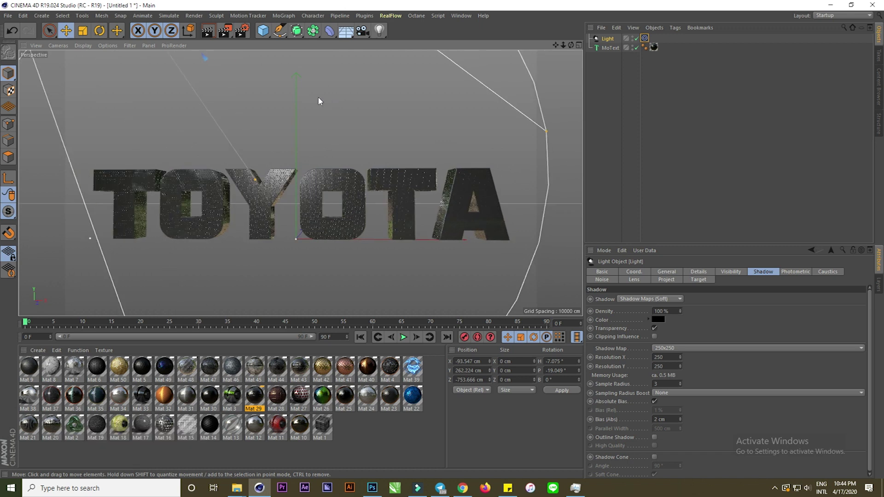
pyautogui.click(338, 115)
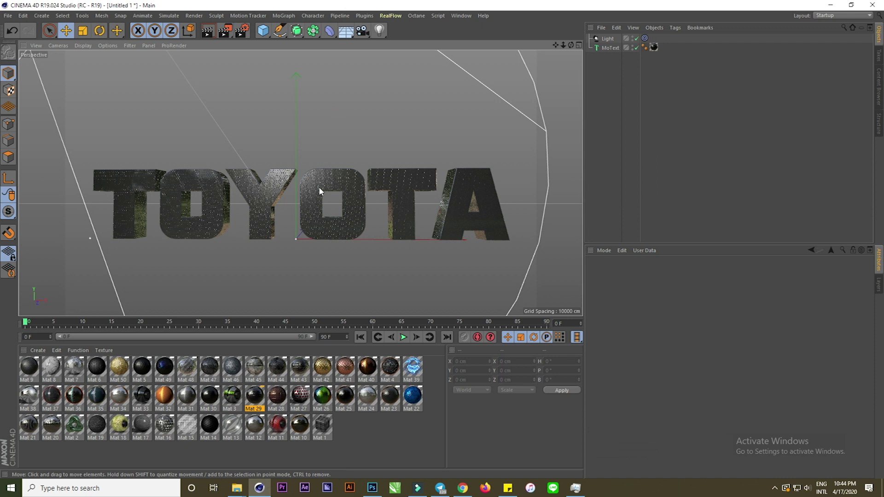
# - Reframe the TOYOTA text slightly and render a quick preview, then clear it
pyautogui.keyDown('alt'); pyautogui.moveTo(319, 186); pyautogui.dragTo(322, 198); pyautogui.keyUp('alt')
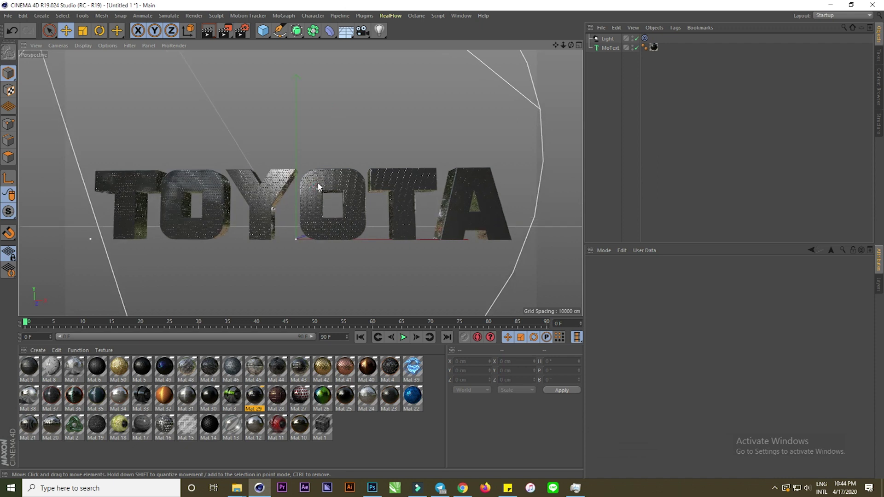
pyautogui.click(210, 33)
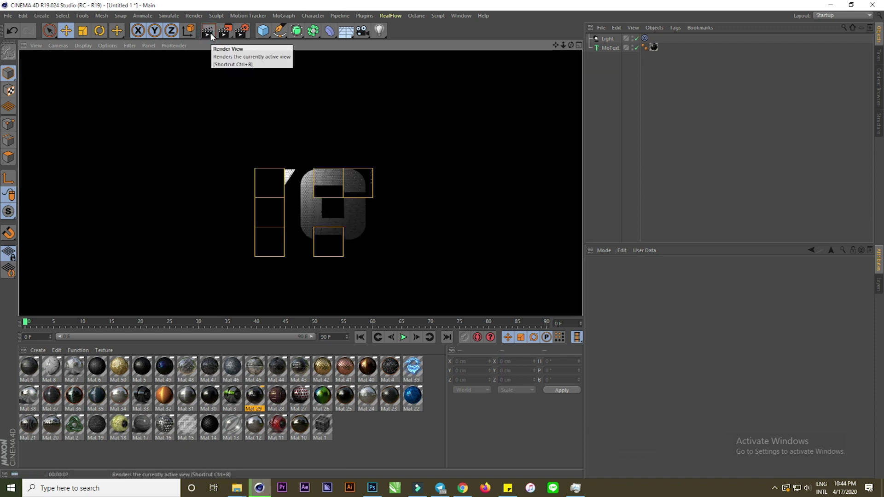
pyautogui.click(440, 75)
# - Change the main light's type from Spot to Area and start a test render
pyautogui.click(608, 38)
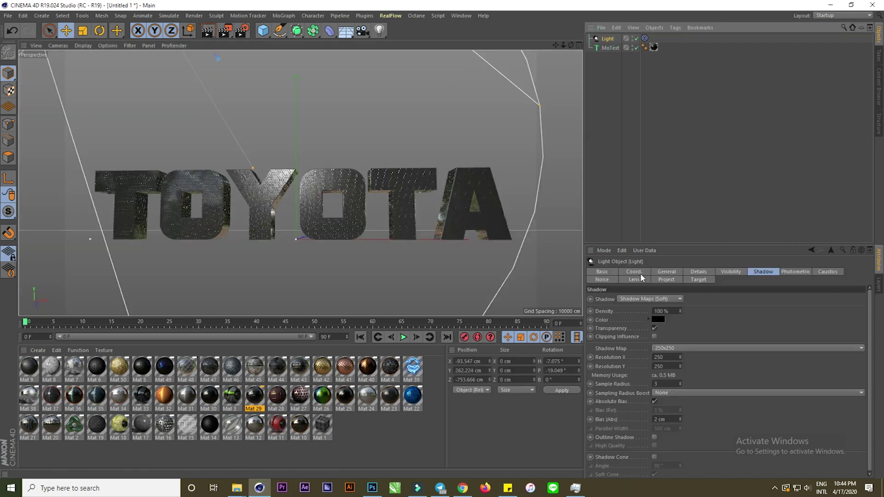
pyautogui.click(634, 272)
pyautogui.click(666, 272)
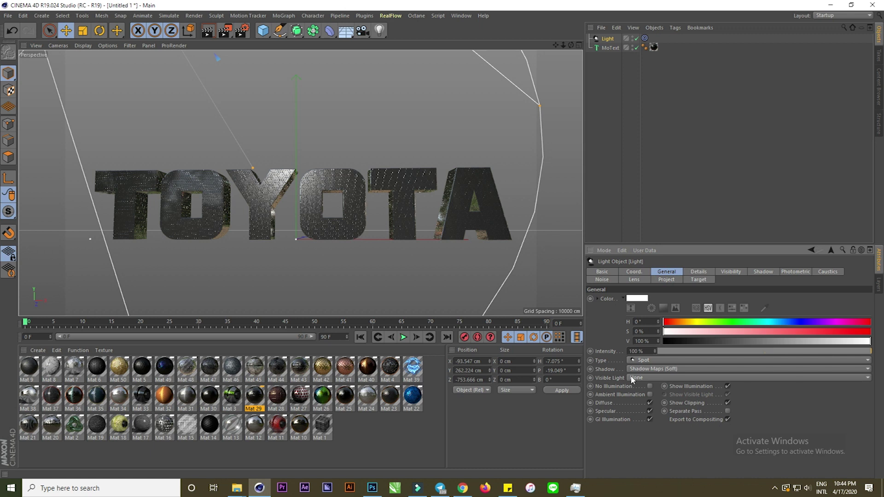
pyautogui.click(644, 361)
pyautogui.click(645, 399)
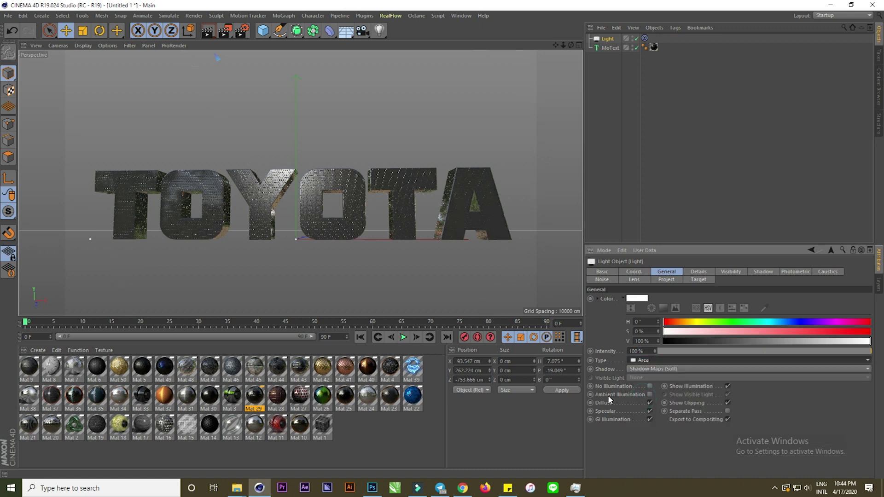
pyautogui.click(207, 31)
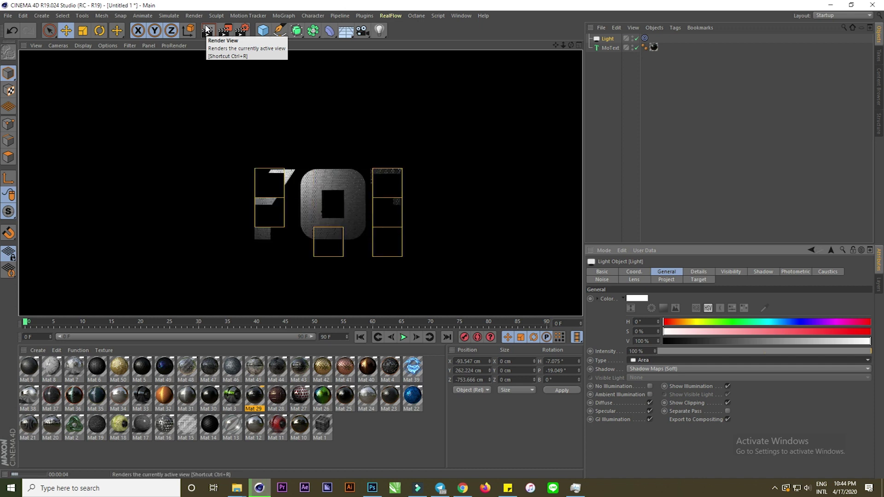
# - Add two Omni lights, pushing the first forward and raising the second above the text
pyautogui.click(379, 30)
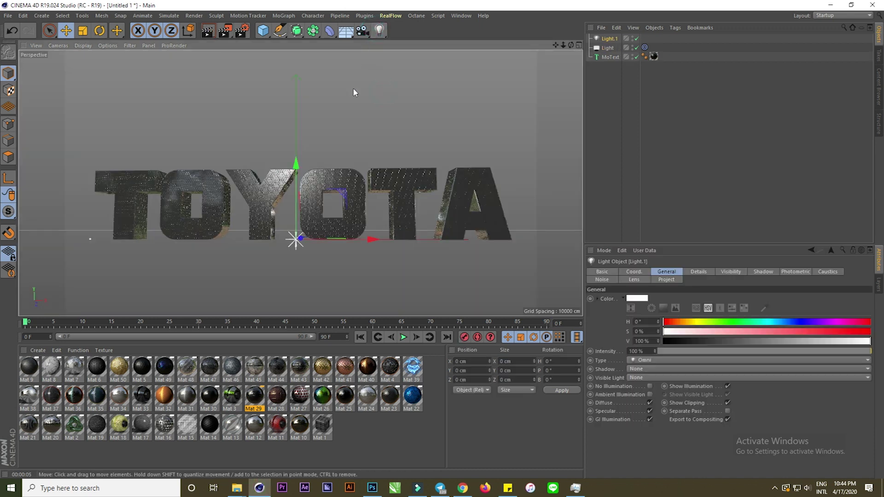
pyautogui.keyDown('alt'); pyautogui.moveTo(355, 111); pyautogui.dragTo(369, 175); pyautogui.keyUp('alt')
pyautogui.moveTo(322, 202)
pyautogui.mouseDown()
pyautogui.moveTo(449, 123)
pyautogui.moveTo(416, 71)
pyautogui.mouseUp()
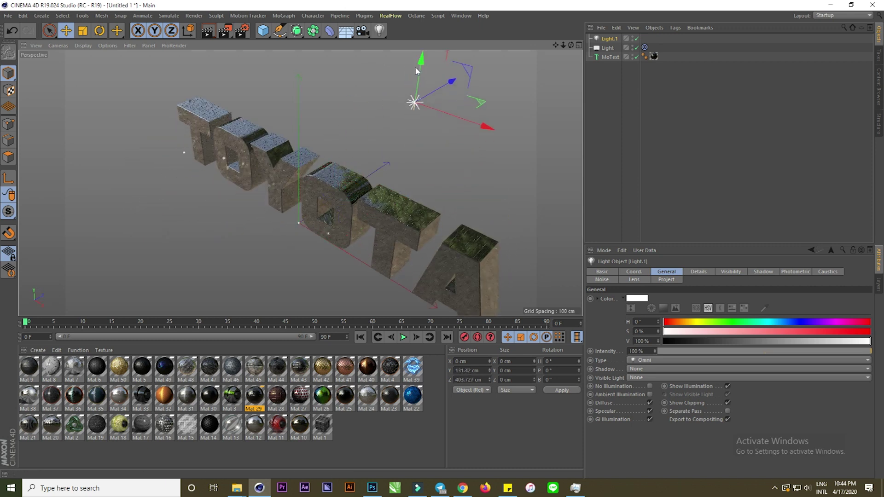
pyautogui.click(379, 30)
pyautogui.moveTo(300, 184); pyautogui.dragTo(299, 44)
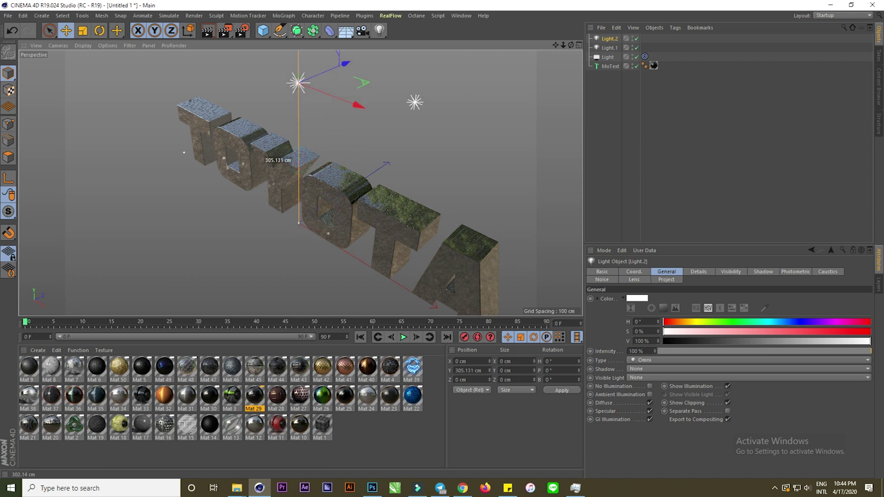
# - Add a third Omni light at the text's lower right, reframe frontally, and render
pyautogui.click(379, 30)
pyautogui.scroll(-3, 273, 178)
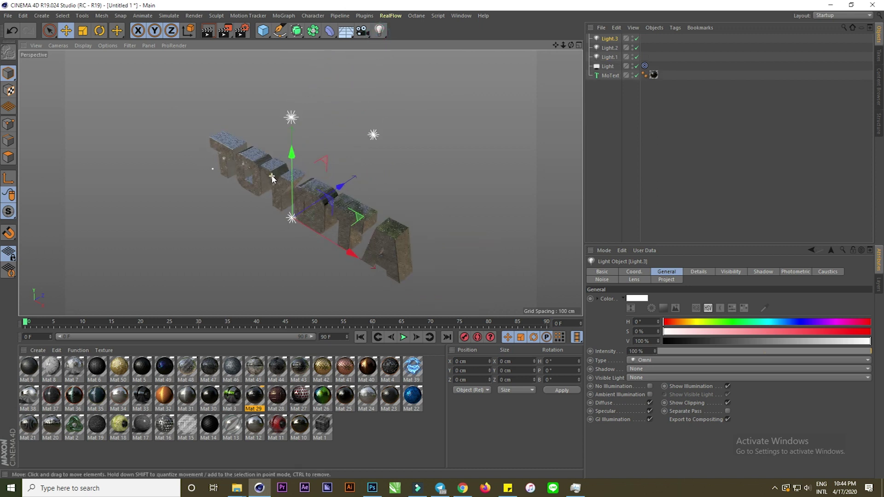
pyautogui.moveTo(350, 252)
pyautogui.mouseDown()
pyautogui.moveTo(437, 306)
pyautogui.moveTo(198, 168)
pyautogui.mouseUp()
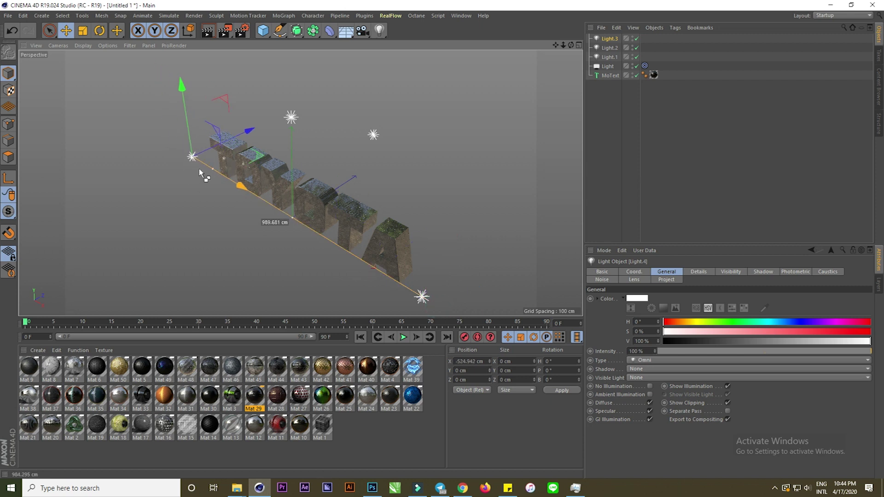
pyautogui.keyDown('alt'); pyautogui.moveTo(382, 157); pyautogui.dragTo(371, 149); pyautogui.keyUp('alt')
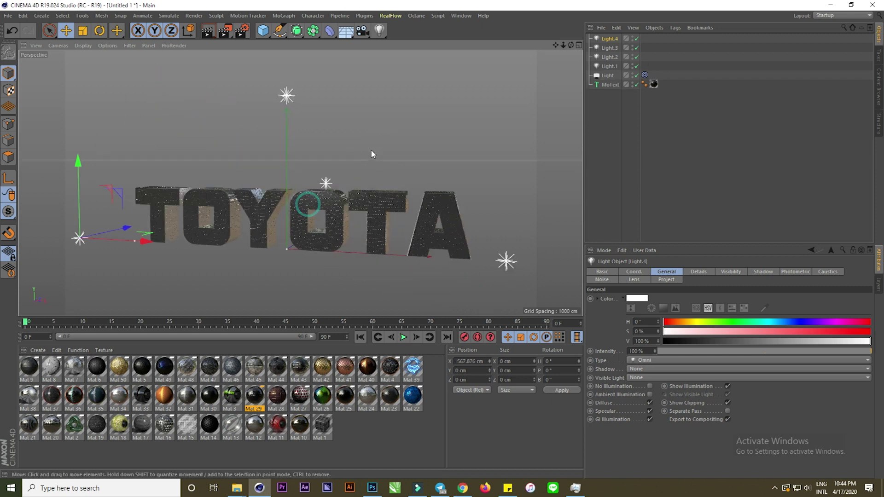
pyautogui.keyDown('alt'); pyautogui.moveTo(317, 228); pyautogui.dragTo(343, 220); pyautogui.keyUp('alt')
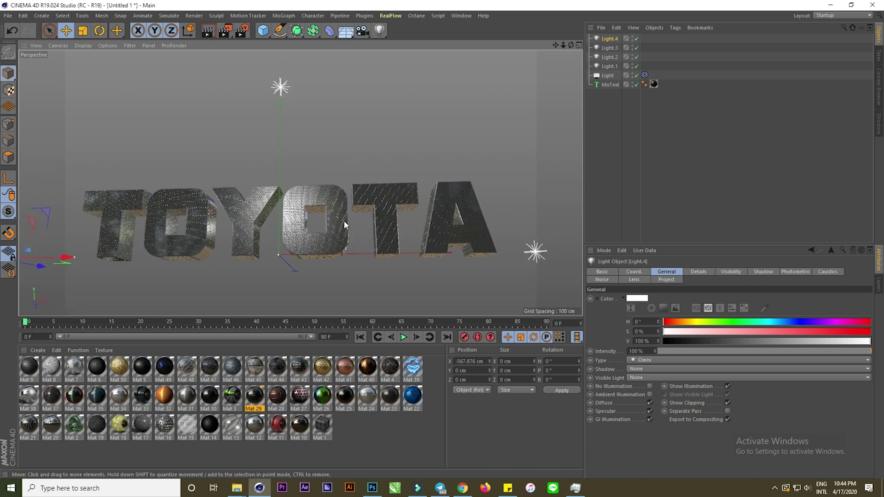
pyautogui.click(208, 33)
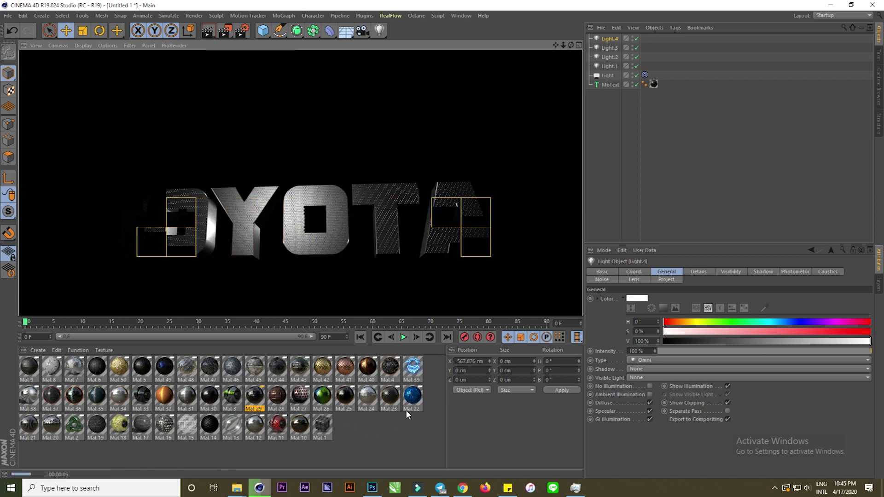
# - Apply the blue textured material to MoText, then inspect Mat 3 and select all materials
pyautogui.moveTo(407, 415); pyautogui.dragTo(581, 133)
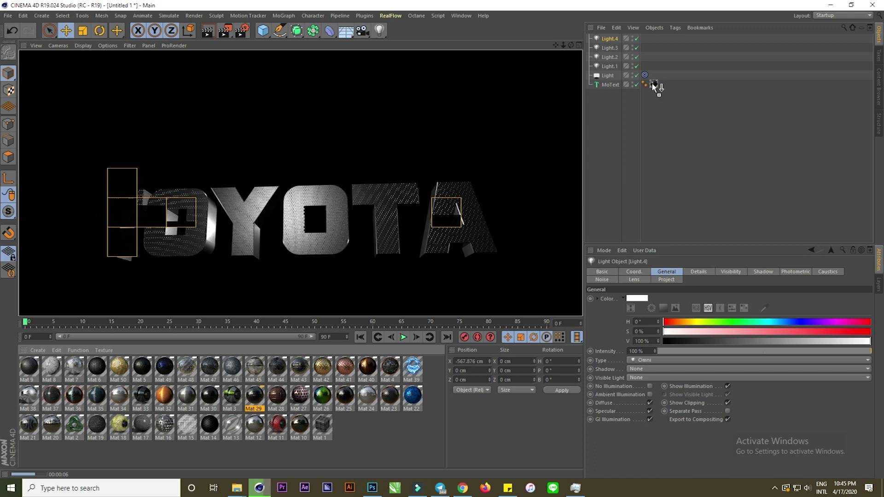
pyautogui.moveTo(654, 87); pyautogui.dragTo(654, 85)
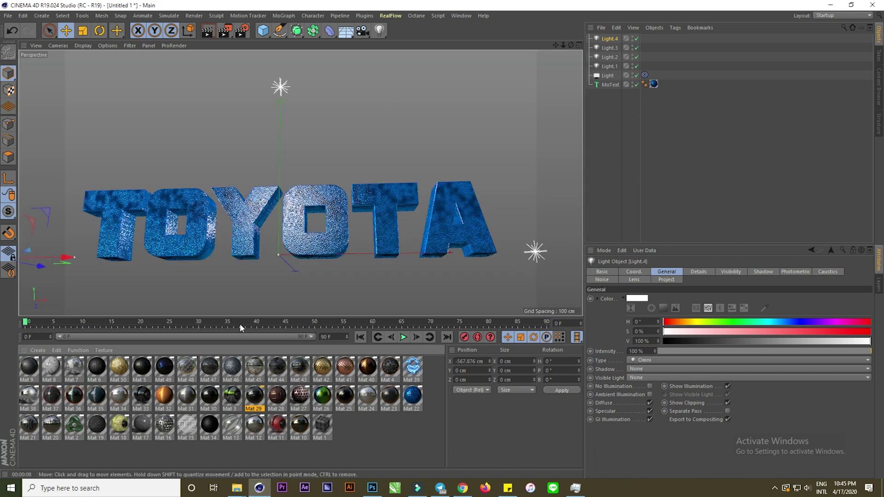
pyautogui.click(232, 395)
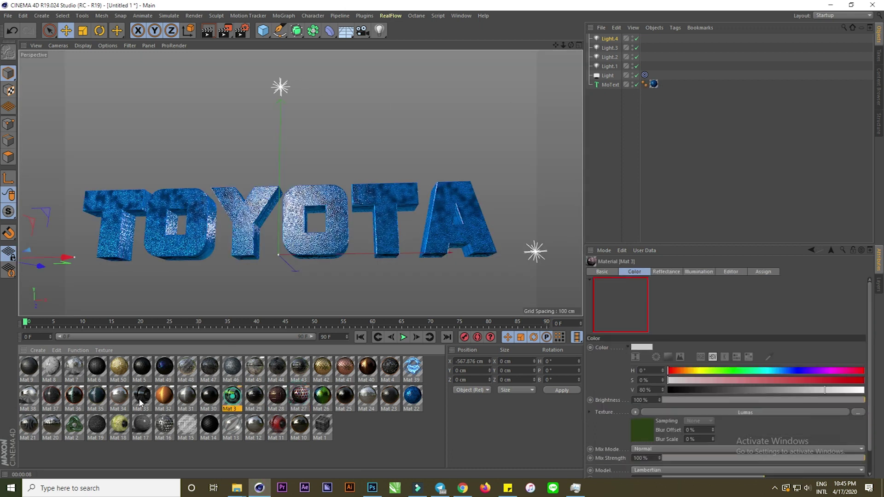
pyautogui.moveTo(405, 441)
pyautogui.mouseDown()
pyautogui.moveTo(414, 430)
pyautogui.moveTo(410, 395)
pyautogui.moveTo(48, 349)
pyautogui.mouseUp()
# - Load all OsTin_Carpaint materials from the Content Browser into the Material Manager
pyautogui.click(804, 136)
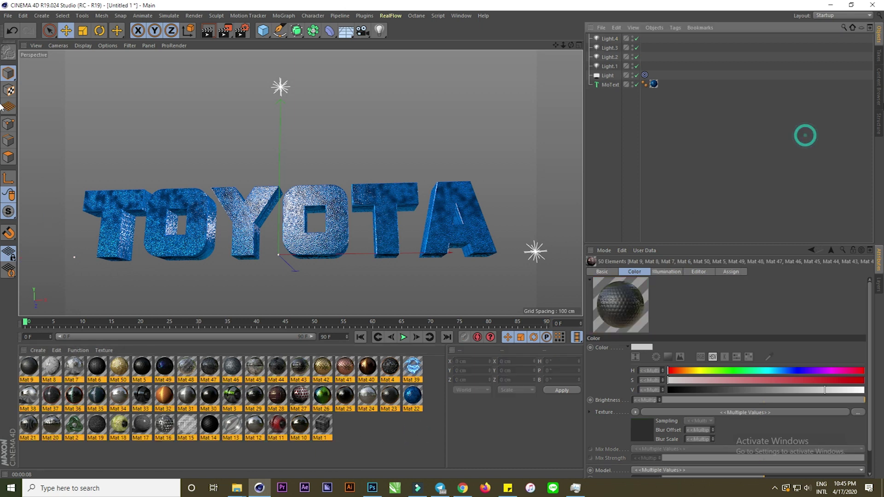
pyautogui.click(879, 91)
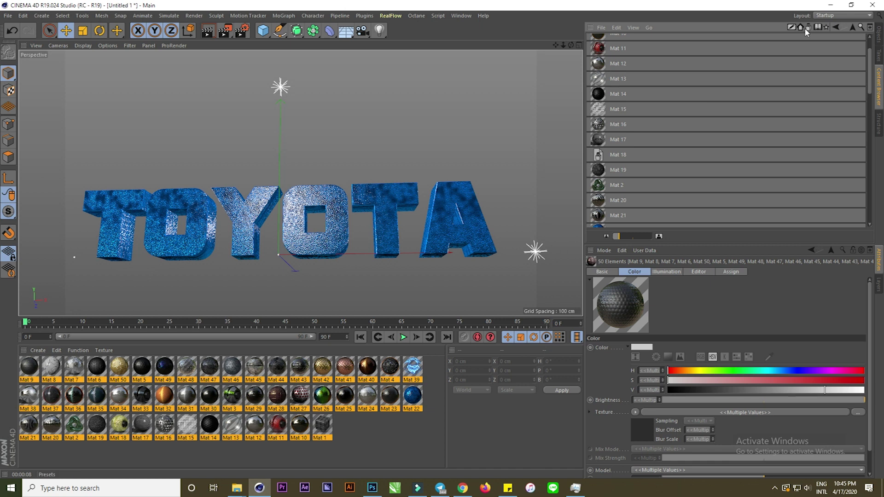
pyautogui.click(805, 28)
pyautogui.doubleClick(645, 132)
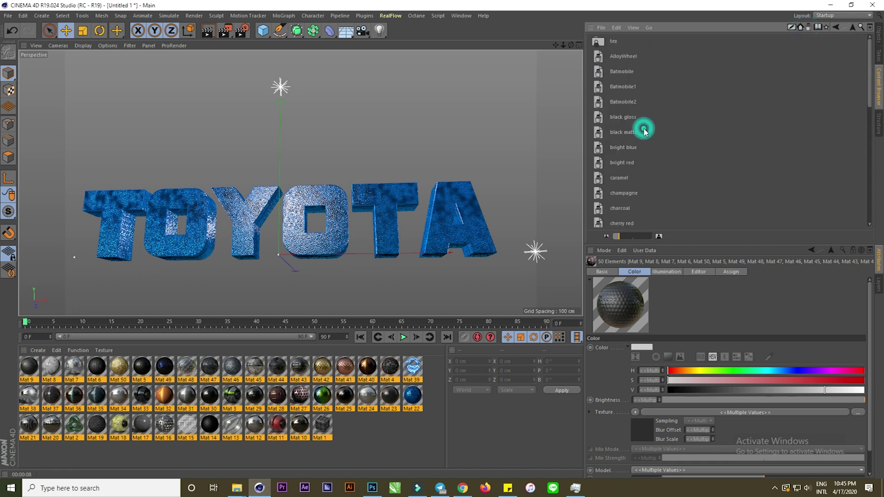
pyautogui.click(621, 55)
pyautogui.scroll(-5, 620, 65)
pyautogui.scroll(-5, 620, 123)
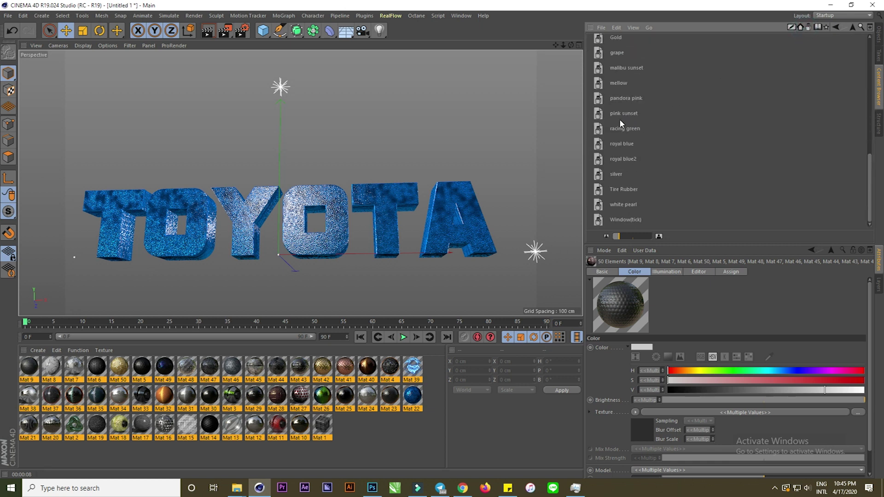
pyautogui.keyDown('shift'); pyautogui.click(614, 222); pyautogui.keyUp('shift')
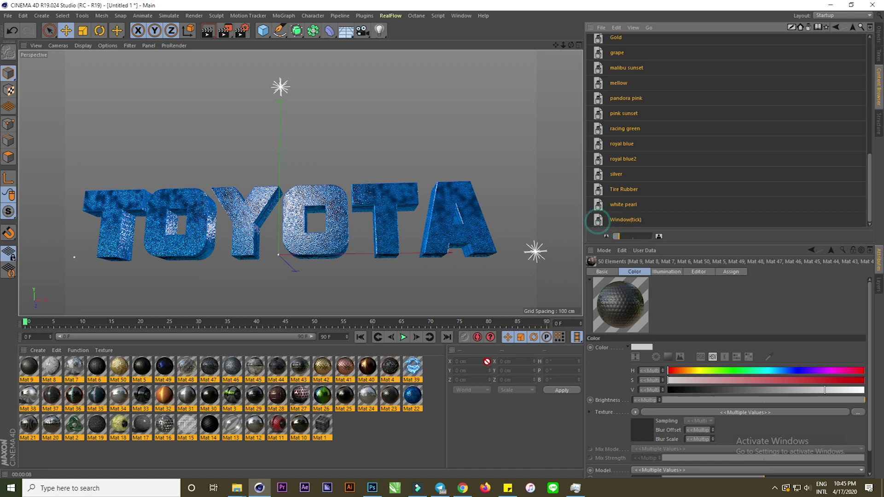
pyautogui.moveTo(428, 435); pyautogui.dragTo(424, 432)
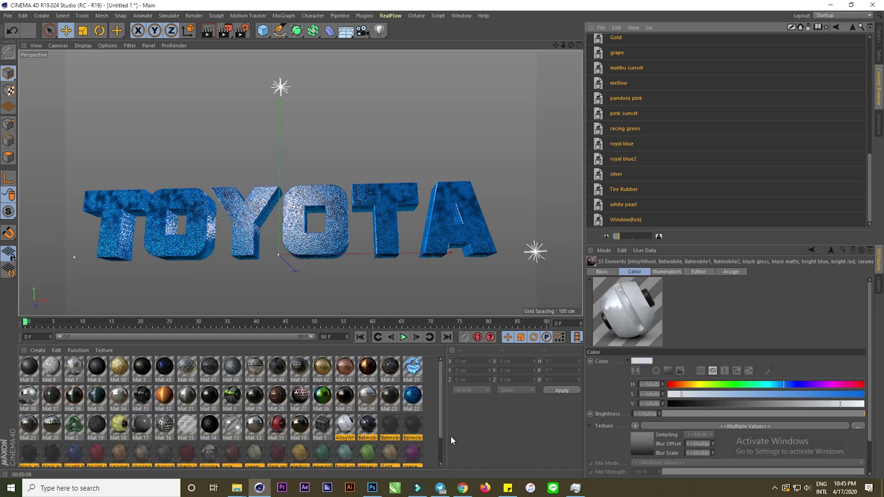
pyautogui.click(430, 400)
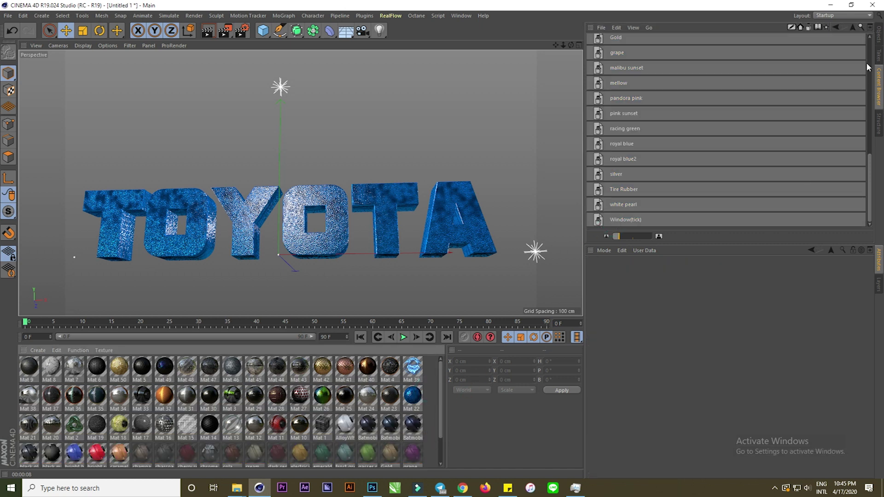
# - Compare the electric yellow and Gold car-paint materials and apply Gold to MoText
pyautogui.click(879, 33)
pyautogui.click(302, 455)
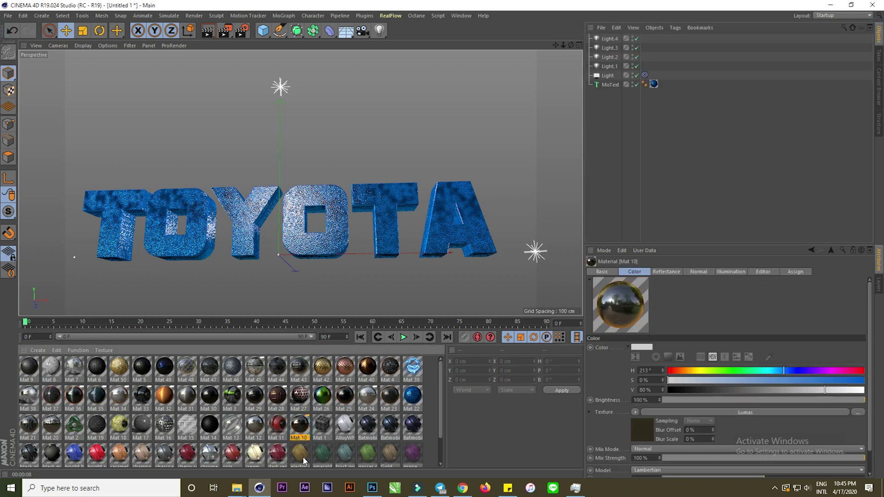
pyautogui.click(390, 453)
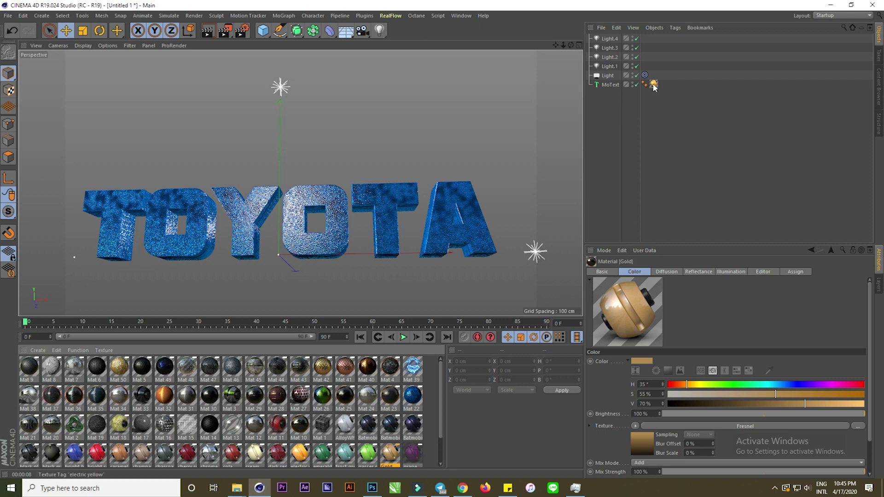
pyautogui.keyDown('alt'); pyautogui.moveTo(391, 216); pyautogui.dragTo(434, 220); pyautogui.keyUp('alt')
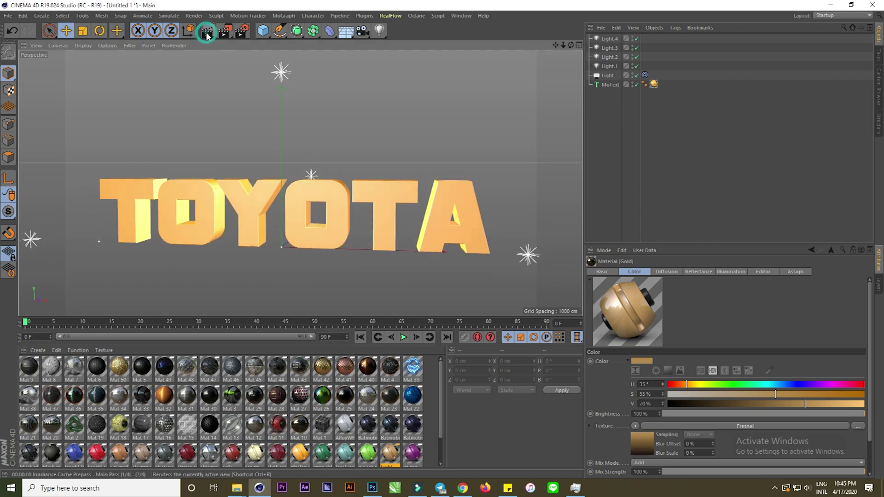
# - Preview the gold text, then add an HDRI Studio Rig using the Basic Studio2 environment
pyautogui.click(206, 31)
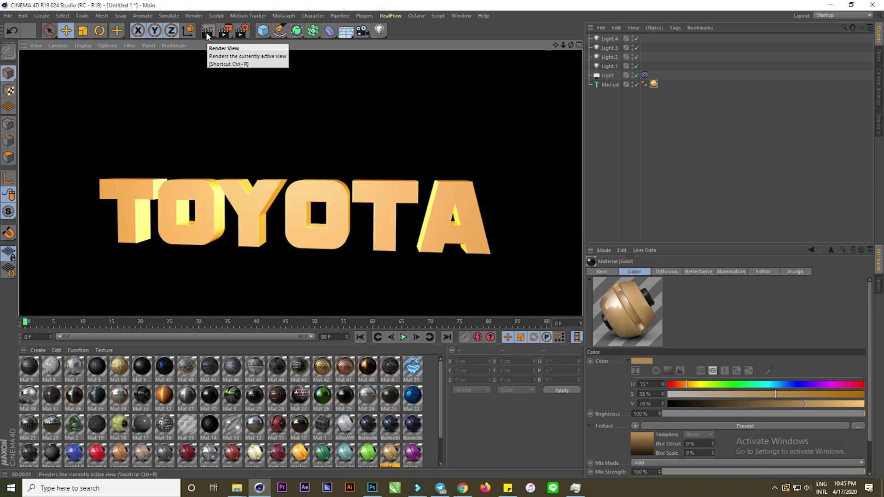
pyautogui.moveTo(427, 190)
pyautogui.keyDown('alt'); pyautogui.mouseDown()
pyautogui.moveTo(427, 247)
pyautogui.moveTo(455, 269)
pyautogui.moveTo(441, 267)
pyautogui.moveTo(443, 287)
pyautogui.moveTo(402, 224)
pyautogui.mouseUp(); pyautogui.keyUp('alt')
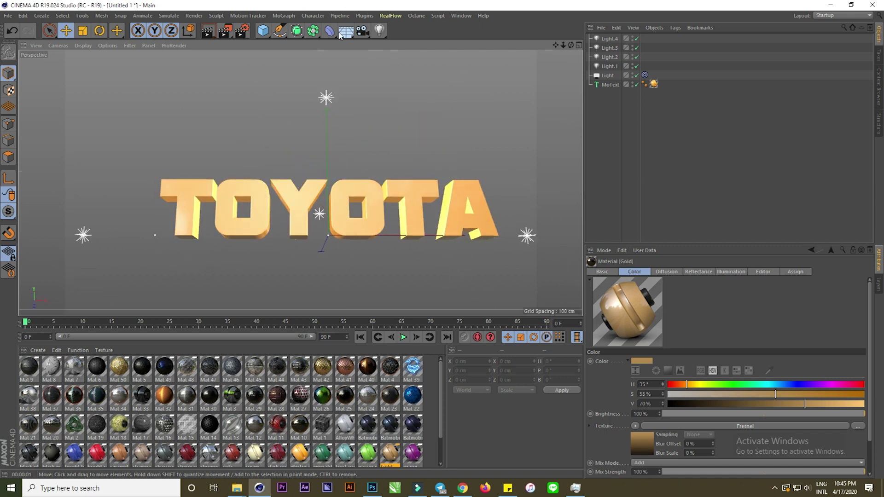
pyautogui.click(363, 15)
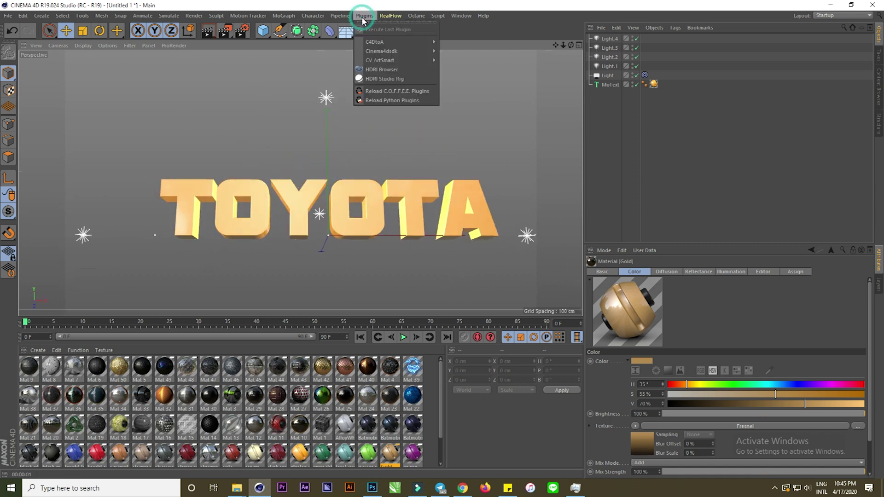
pyautogui.click(403, 70)
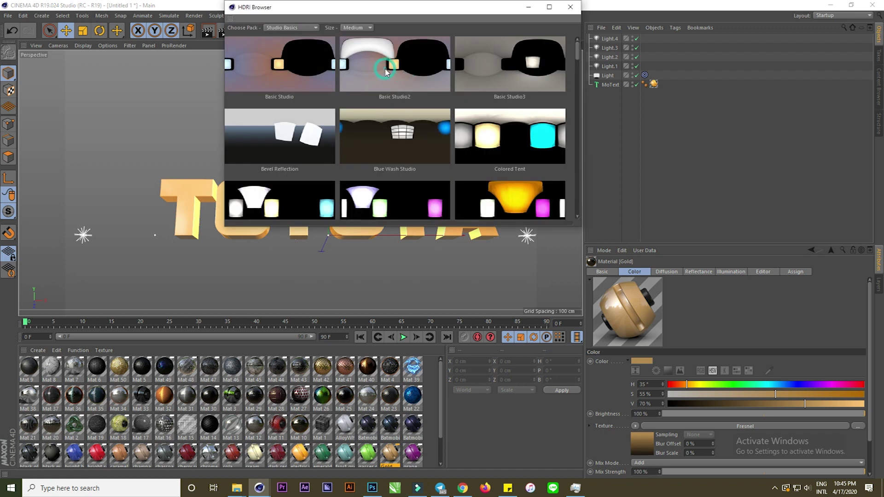
pyautogui.click(385, 72)
pyautogui.moveTo(437, 15); pyautogui.dragTo(715, 155)
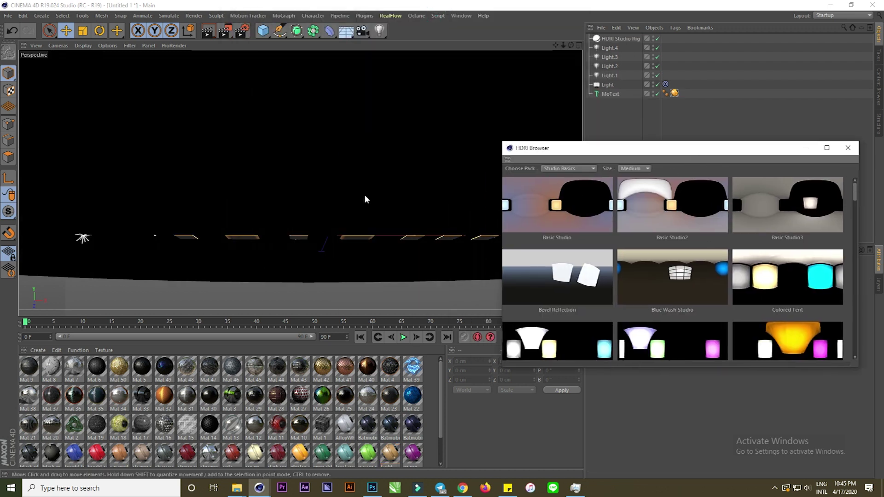
pyautogui.click(314, 175)
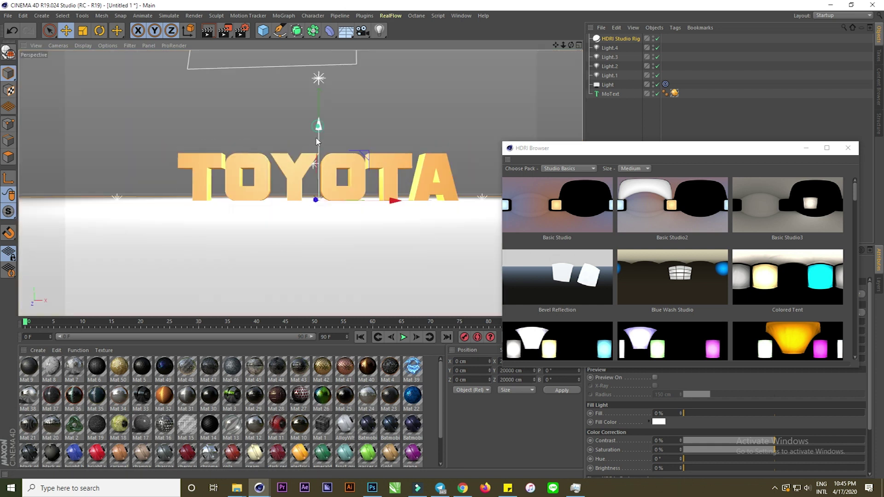
# - Lower the HDRI Studio Rig and give it a Compositing tag
pyautogui.moveTo(315, 128)
pyautogui.mouseDown()
pyautogui.moveTo(325, 188)
pyautogui.moveTo(367, 205)
pyautogui.mouseUp()
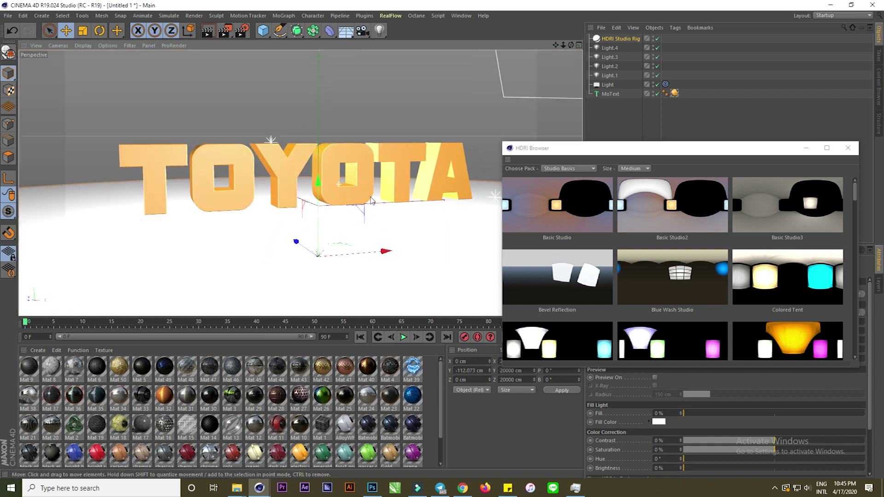
pyautogui.rightClick(633, 37)
pyautogui.moveTo(665, 45)
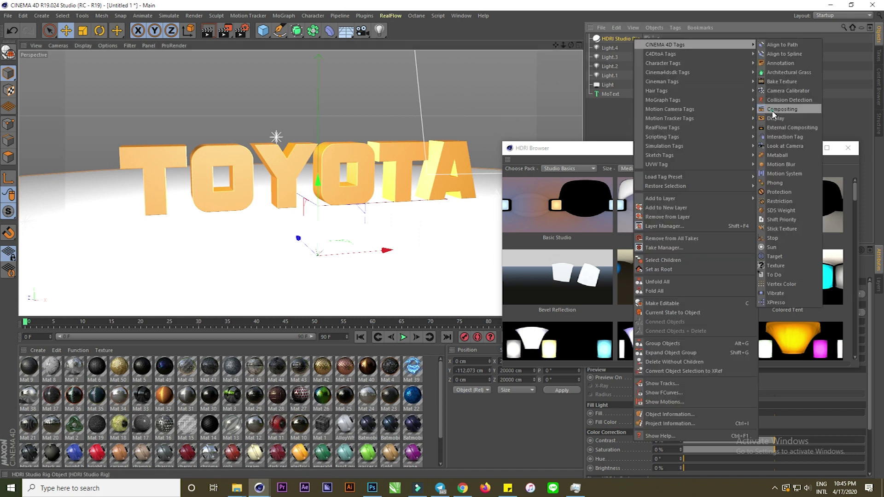
pyautogui.click(778, 109)
# - Dock the HDRI Browser into the layout with Small preview thumbnails
pyautogui.moveTo(753, 152)
pyautogui.mouseDown()
pyautogui.moveTo(739, 254)
pyautogui.moveTo(791, 276)
pyautogui.mouseUp()
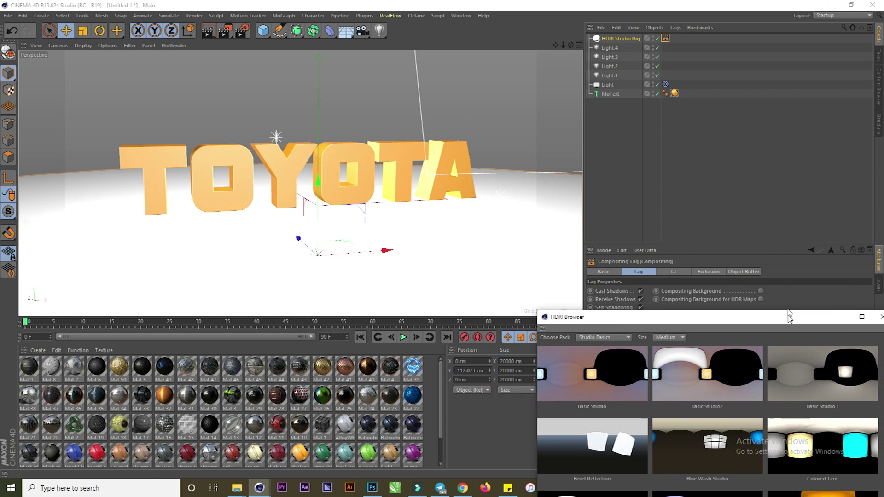
pyautogui.moveTo(544, 283)
pyautogui.mouseDown()
pyautogui.moveTo(626, 267)
pyautogui.moveTo(651, 244)
pyautogui.mouseUp()
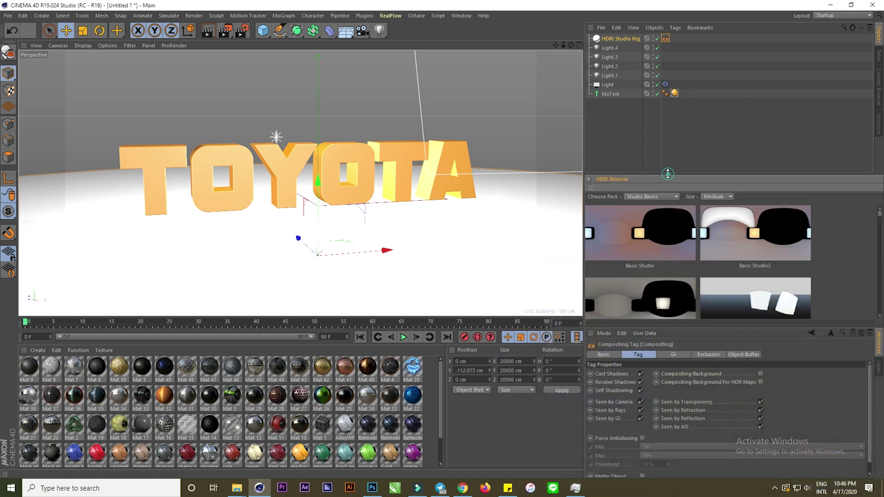
pyautogui.moveTo(669, 185); pyautogui.dragTo(670, 140)
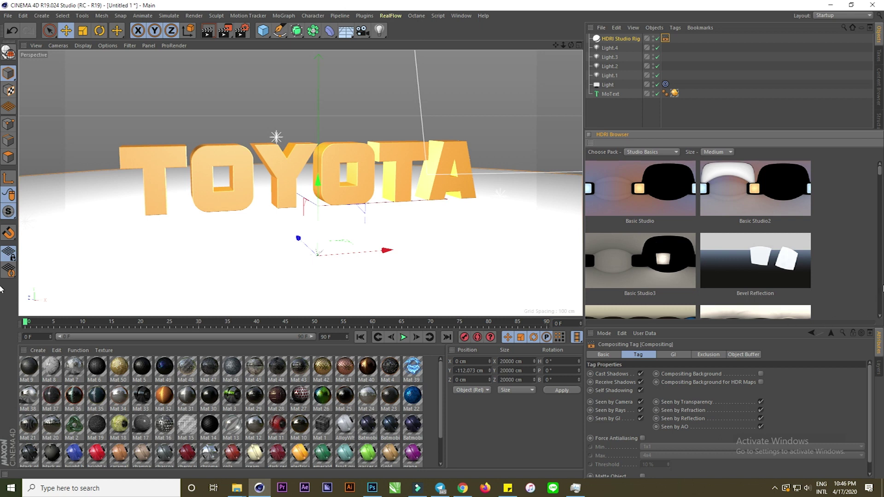
pyautogui.click(716, 152)
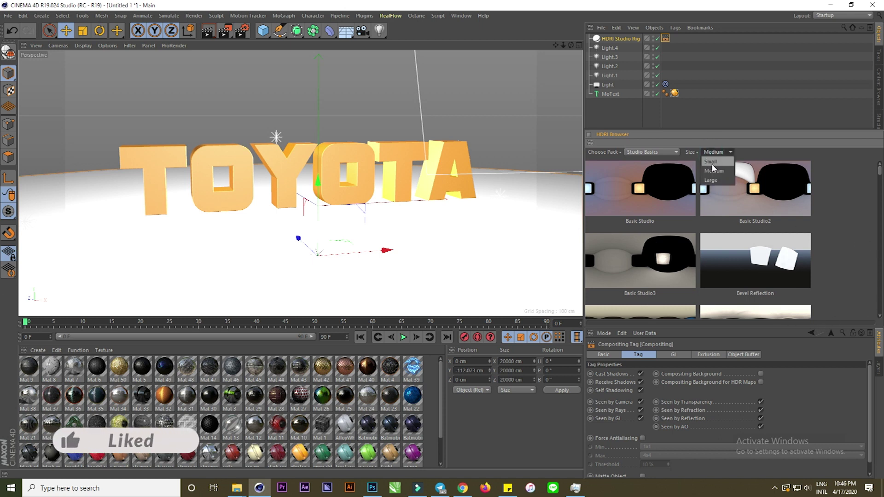
pyautogui.click(711, 162)
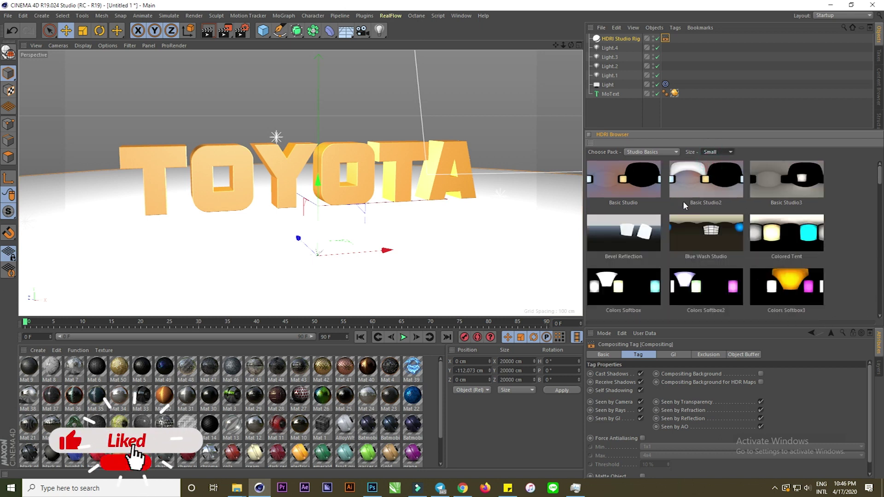
# - Turn off Seen by Camera on the rig's Compositing tag and zoom closer to TOYOTA
pyautogui.click(666, 40)
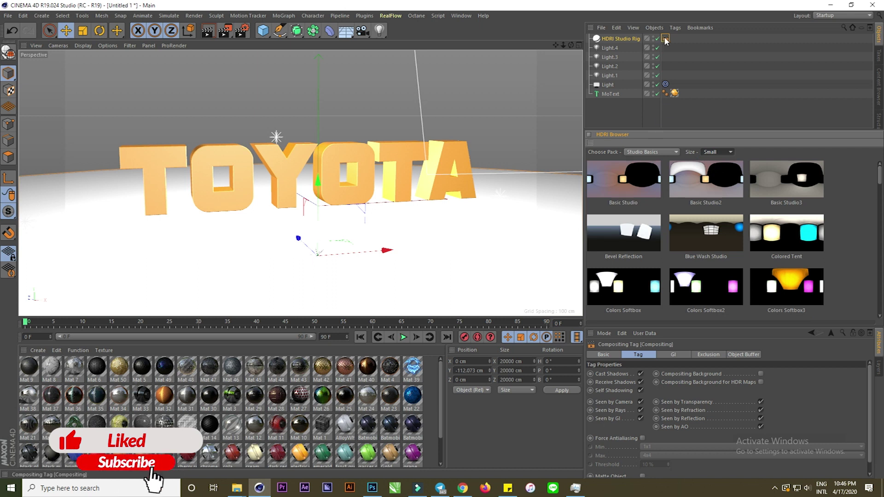
pyautogui.click(641, 402)
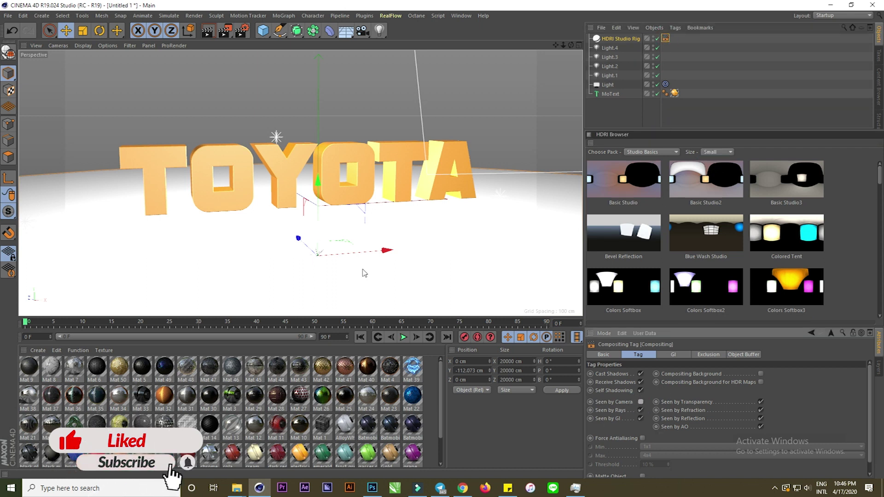
pyautogui.keyDown('alt'); pyautogui.moveTo(221, 183); pyautogui.dragTo(244, 160); pyautogui.keyUp('alt')
# - Render a preview of the gold TOYOTA text under the studio rig, then clear it
pyautogui.click(209, 31)
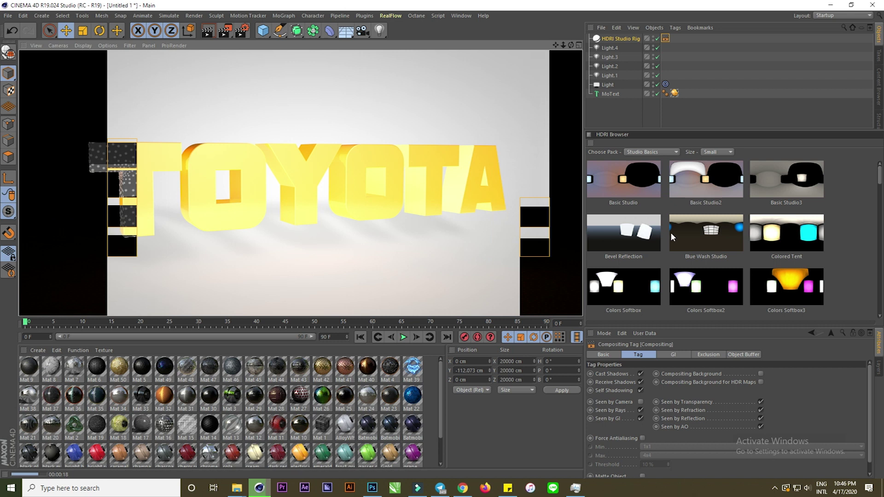
pyautogui.scroll(-5, 752, 227)
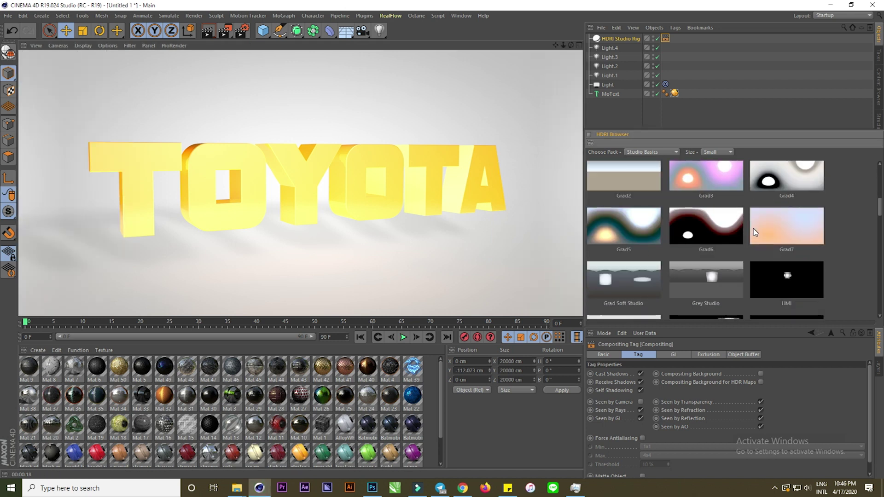
pyautogui.click(693, 222)
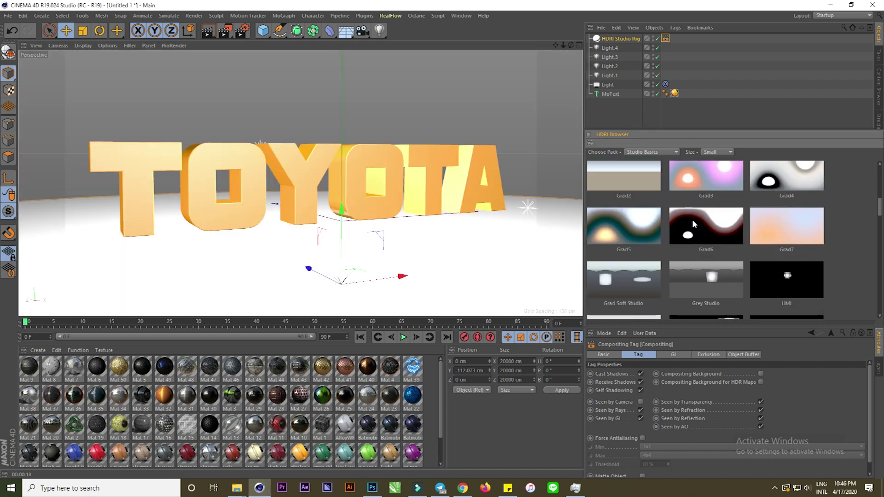
# - Try the Softbox Tent1 and then the Stripes HDRI presets on the studio rig
pyautogui.scroll(-3, 692, 226)
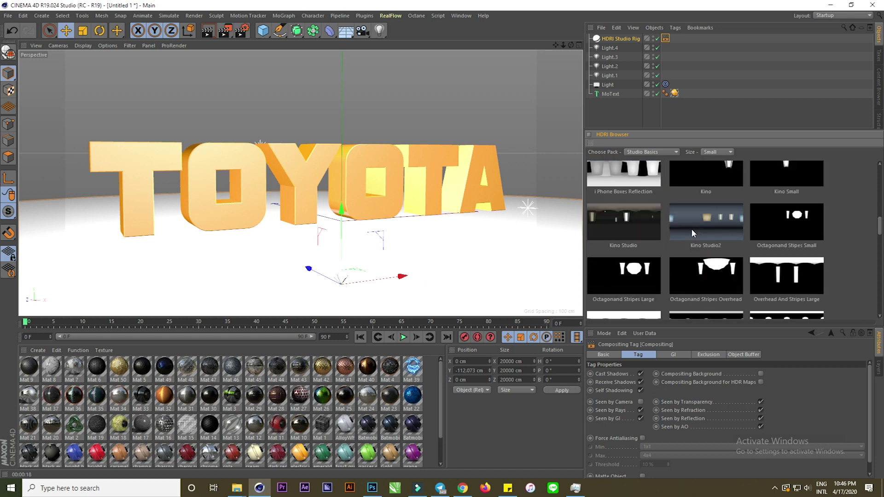
pyautogui.scroll(-1, 693, 233)
pyautogui.scroll(-1, 693, 235)
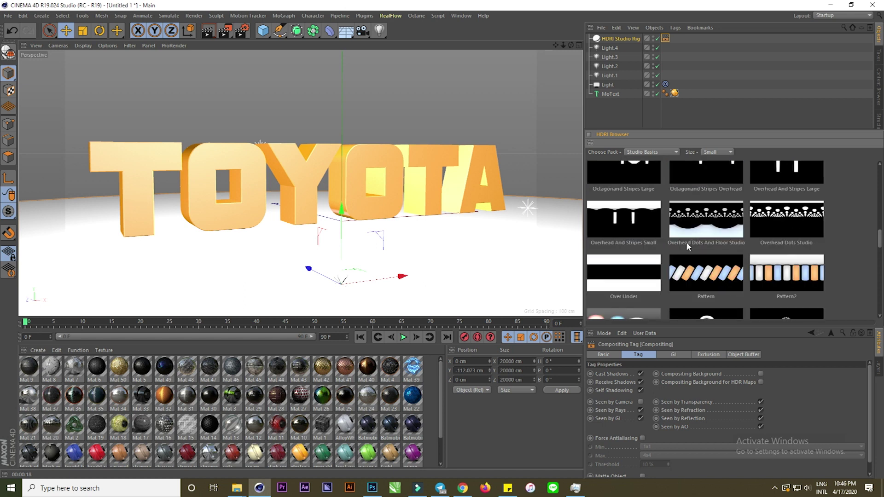
pyautogui.scroll(-1, 686, 242)
pyautogui.scroll(-1, 686, 242)
pyautogui.scroll(-1, 685, 241)
pyautogui.scroll(-1, 686, 242)
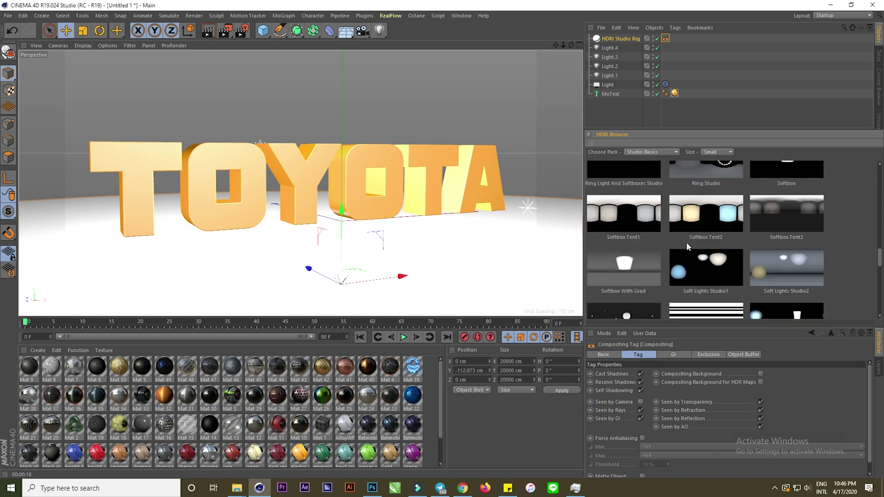
pyautogui.click(628, 216)
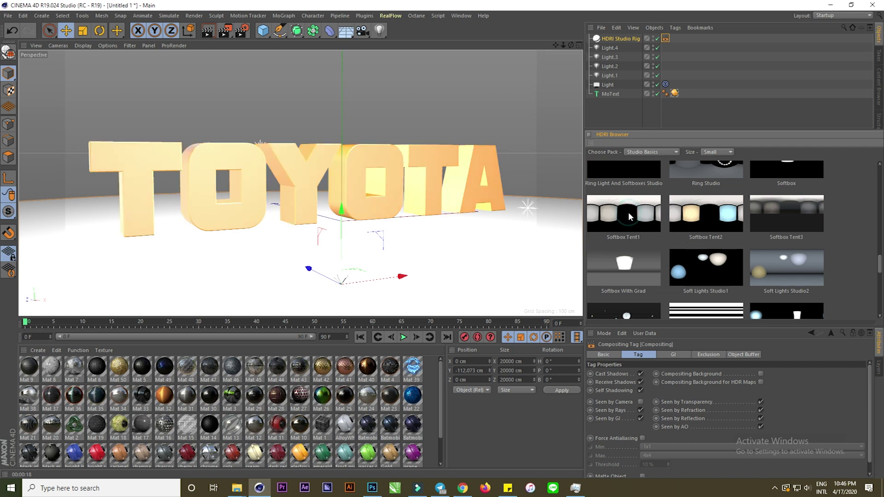
pyautogui.scroll(-1, 643, 198)
pyautogui.click(703, 256)
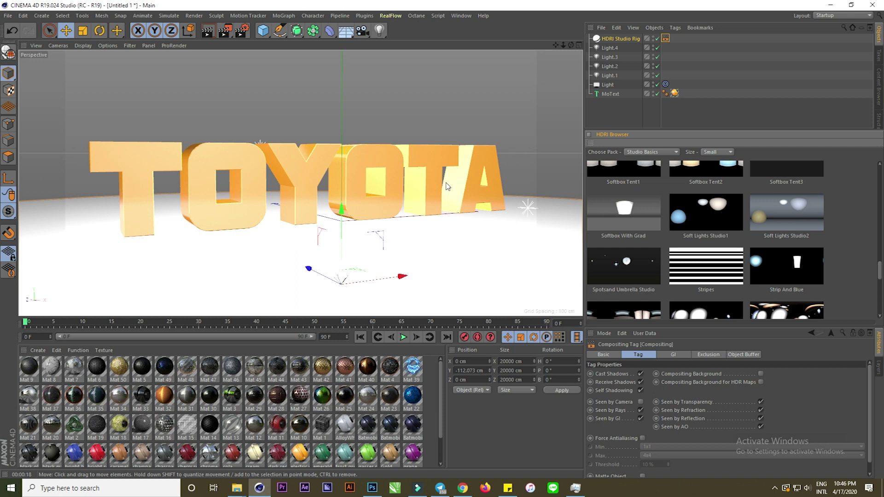
# - Set render save format to 16-bit PNG with Alpha Channel and multi-pass saving off
pyautogui.click(242, 30)
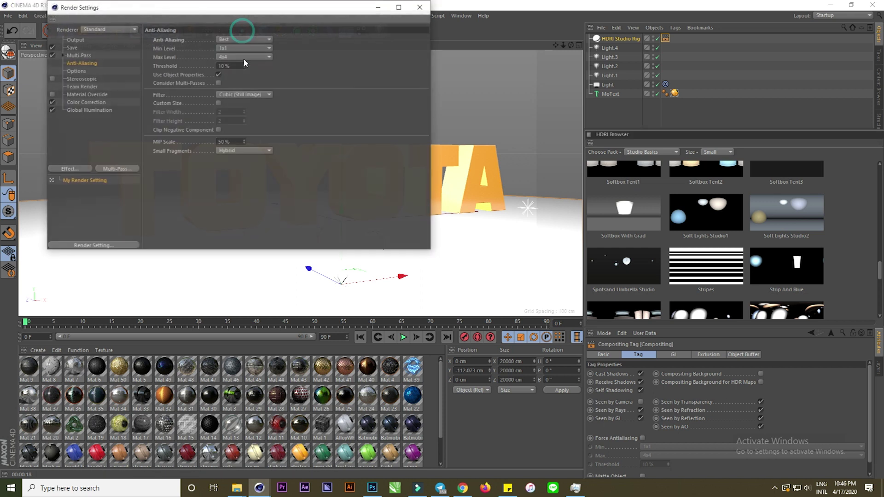
pyautogui.click(74, 48)
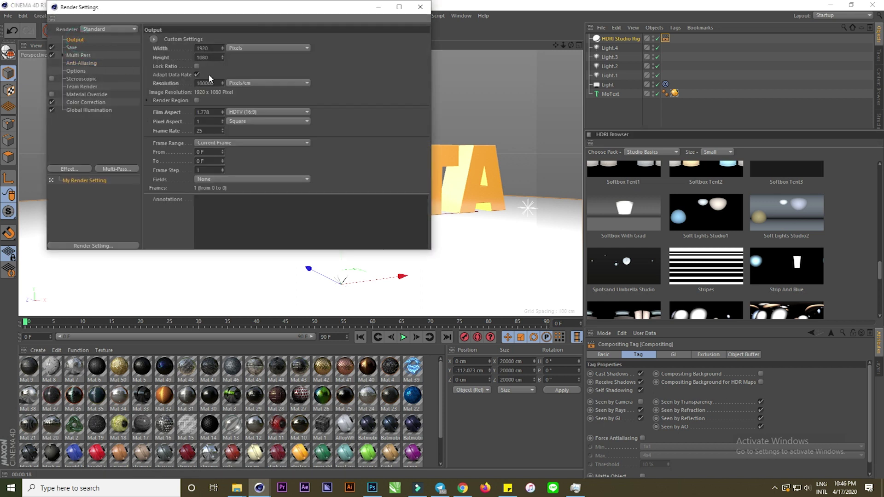
pyautogui.click(72, 47)
pyautogui.click(226, 66)
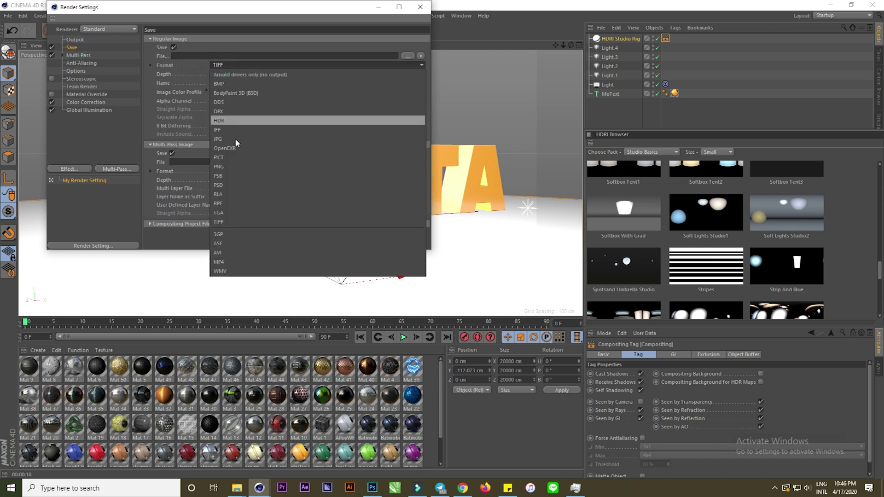
pyautogui.click(222, 167)
pyautogui.click(172, 154)
pyautogui.click(212, 100)
pyautogui.click(236, 75)
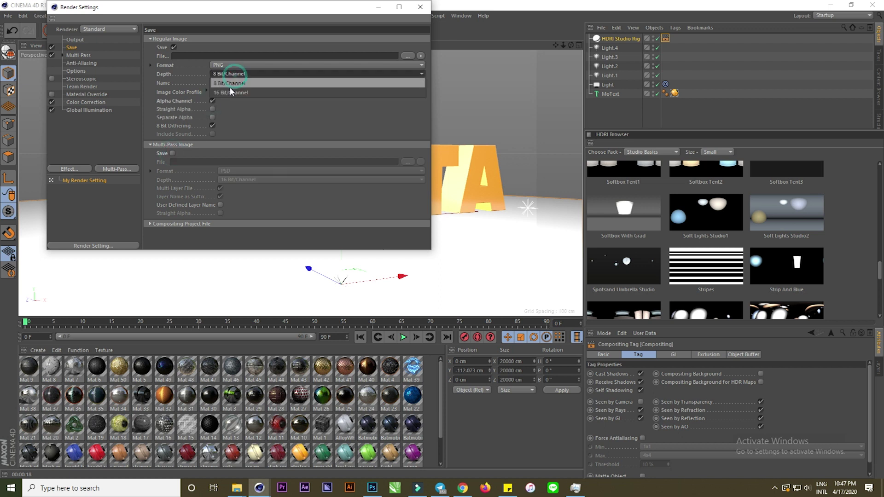
# - Set the output file to the existing toyota.png and render to the Picture Viewer
pyautogui.click(407, 56)
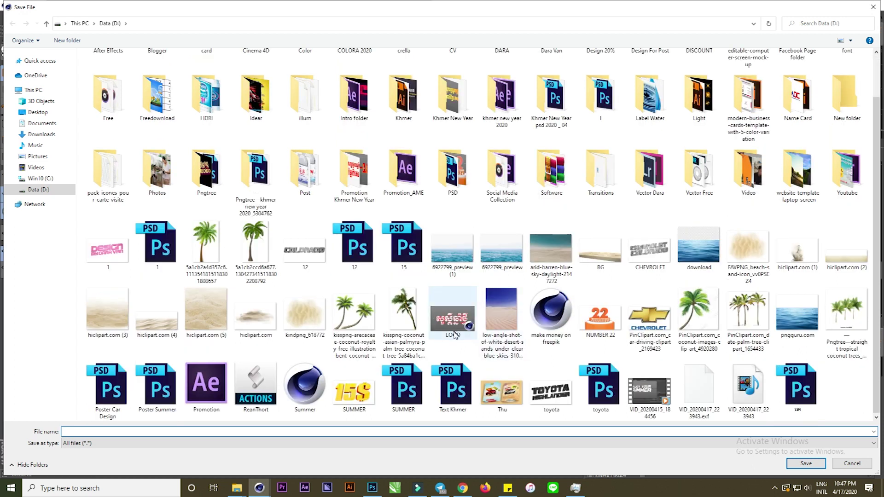
pyautogui.doubleClick(551, 389)
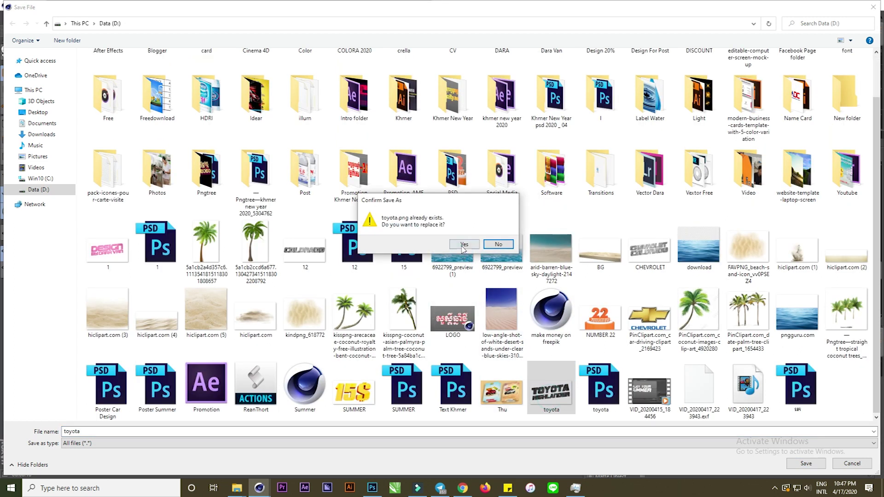
pyautogui.click(464, 244)
pyautogui.click(420, 6)
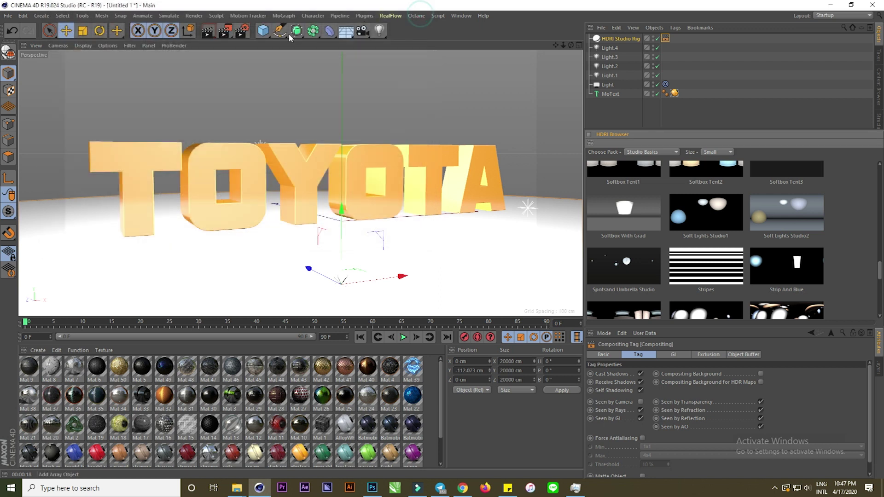
pyautogui.click(225, 33)
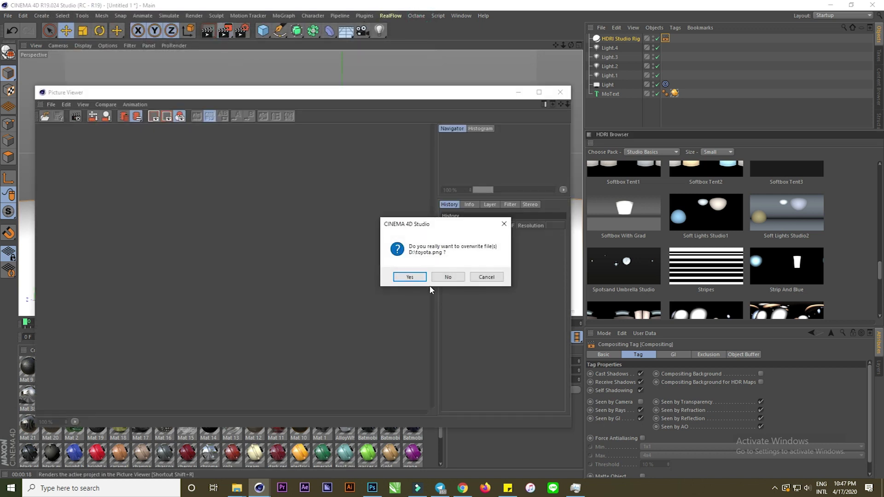
# - Confirm overwriting toyota.png so the 1920x1080 Picture Viewer render proceeds
pyautogui.click(409, 276)
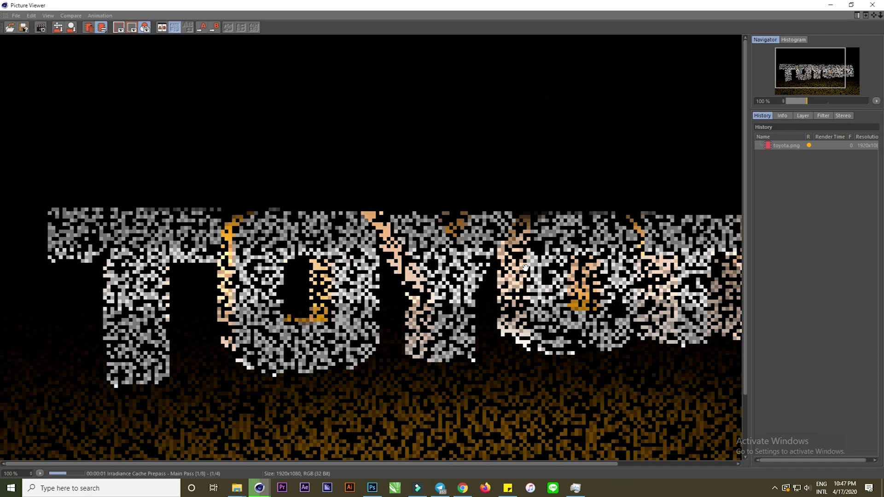
pyautogui.scroll(-1, 525, 267)
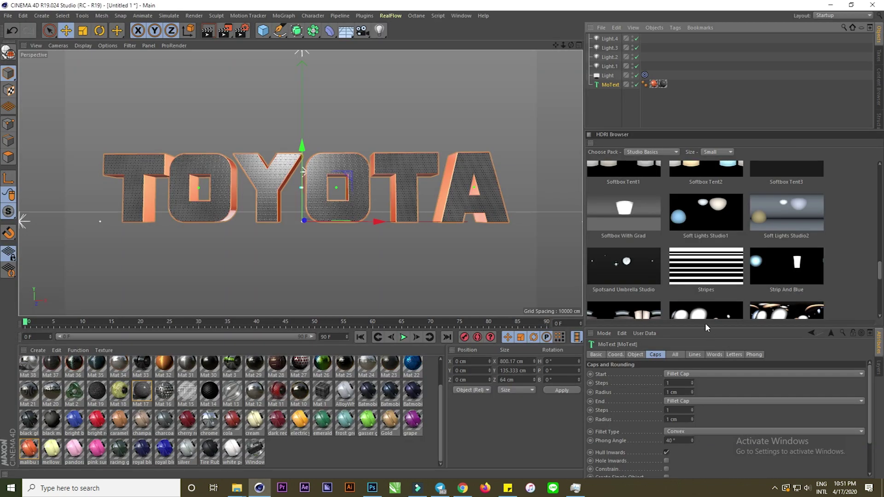
# - Try SF Sports Night Alternate, then set the TOYOTA MoText font to SF Sports Night NS and preview-render it
pyautogui.moveTo(705, 328); pyautogui.dragTo(705, 246)
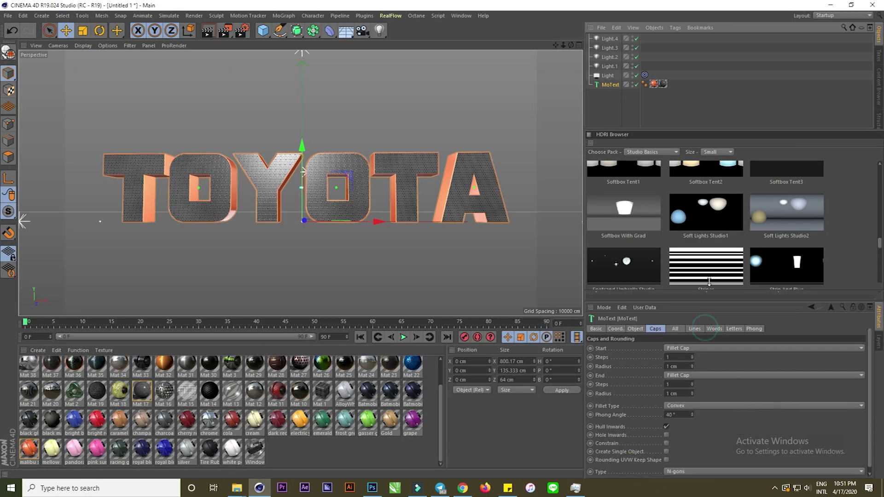
pyautogui.click(588, 135)
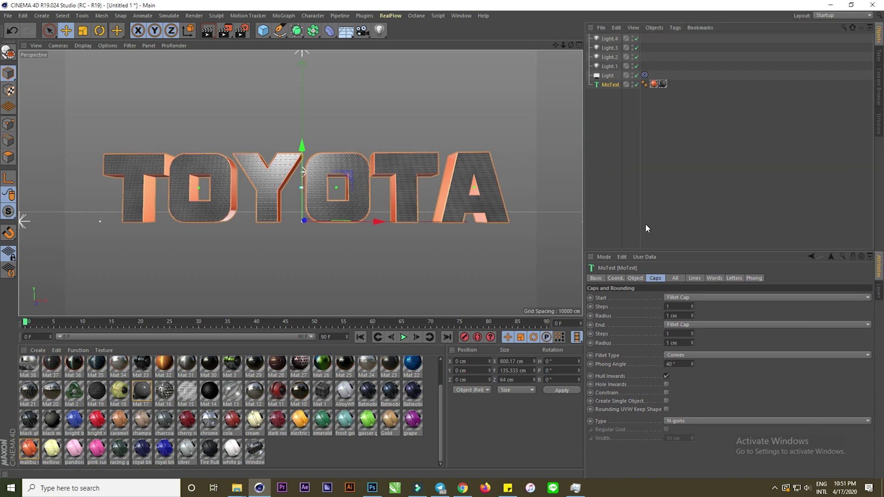
pyautogui.click(636, 278)
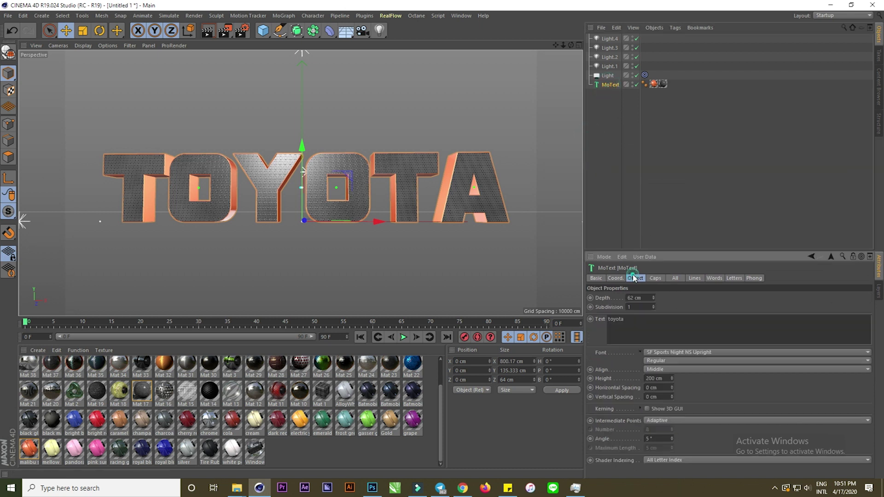
pyautogui.click(681, 353)
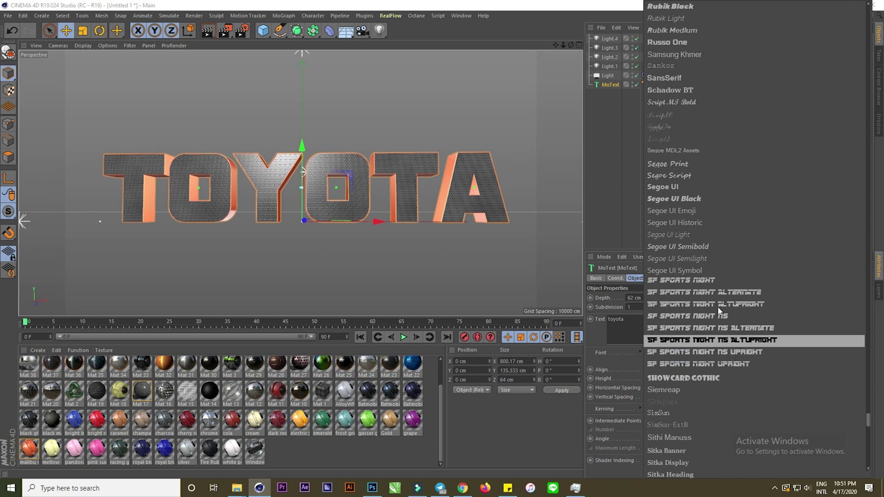
pyautogui.click(748, 293)
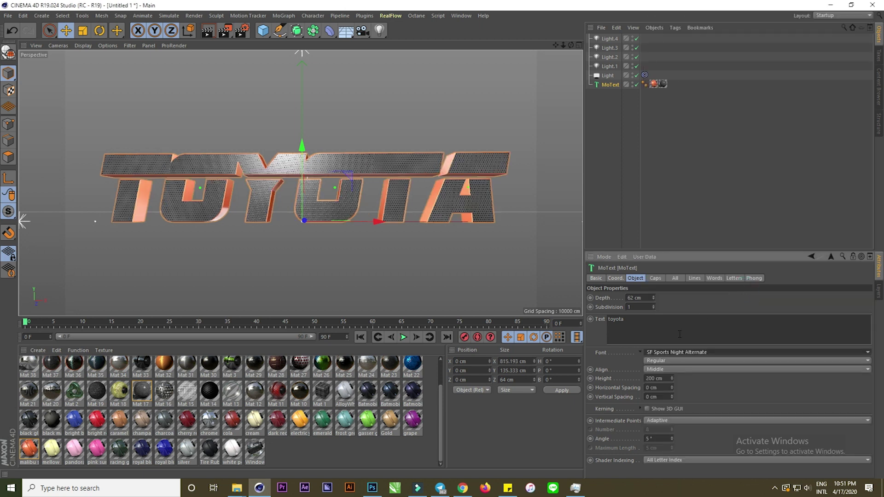
pyautogui.click(676, 354)
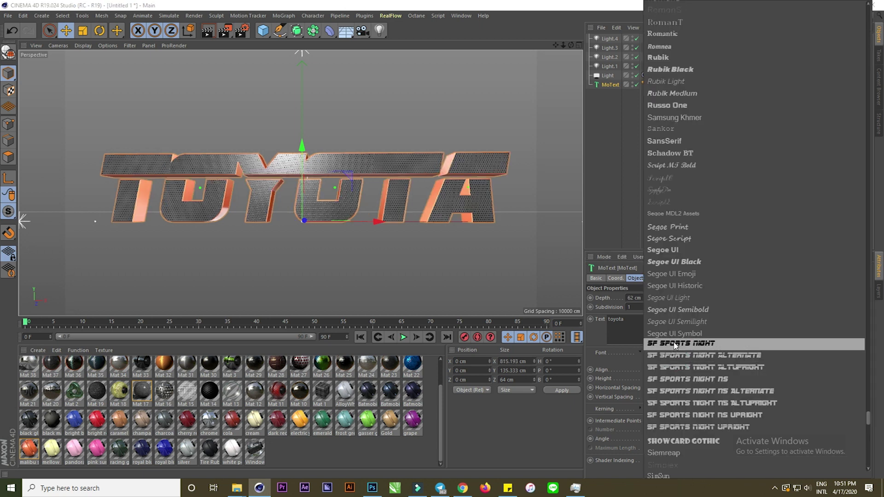
pyautogui.click(685, 356)
pyautogui.click(687, 353)
pyautogui.click(692, 376)
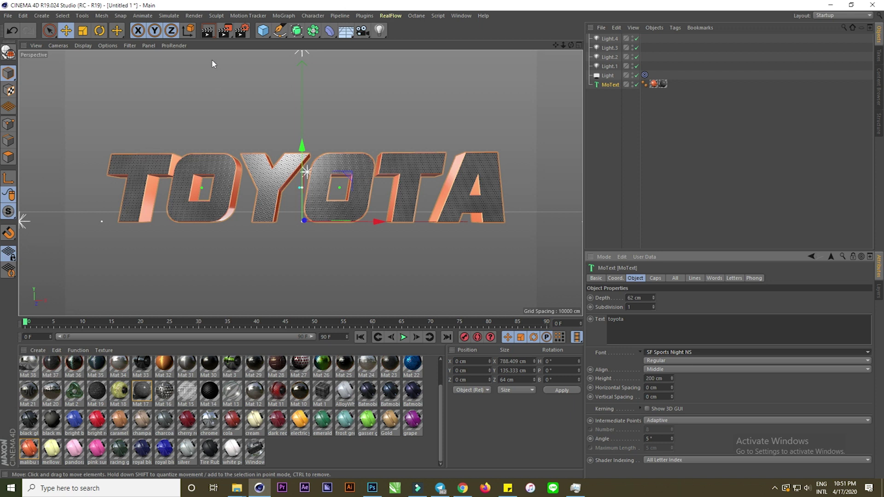
pyautogui.click(208, 31)
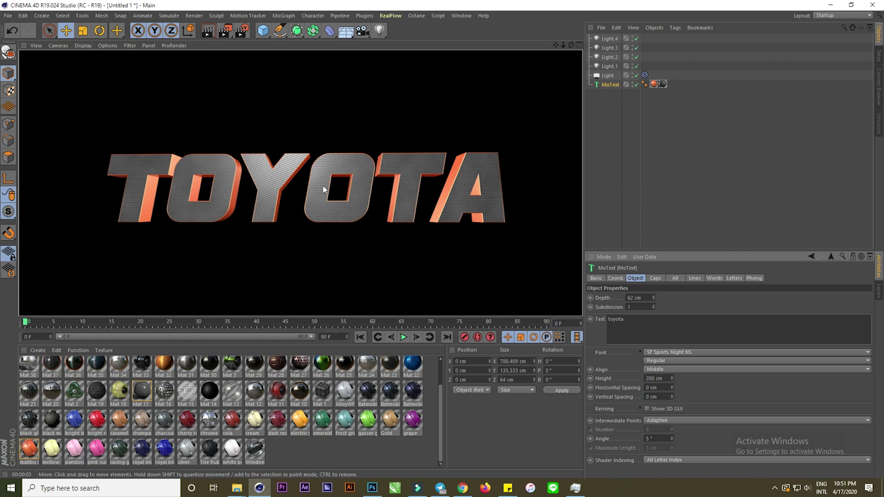
# - Apply the silver material to the TOYOTA text's bevels and render, overwriting toyota.png
pyautogui.click(304, 446)
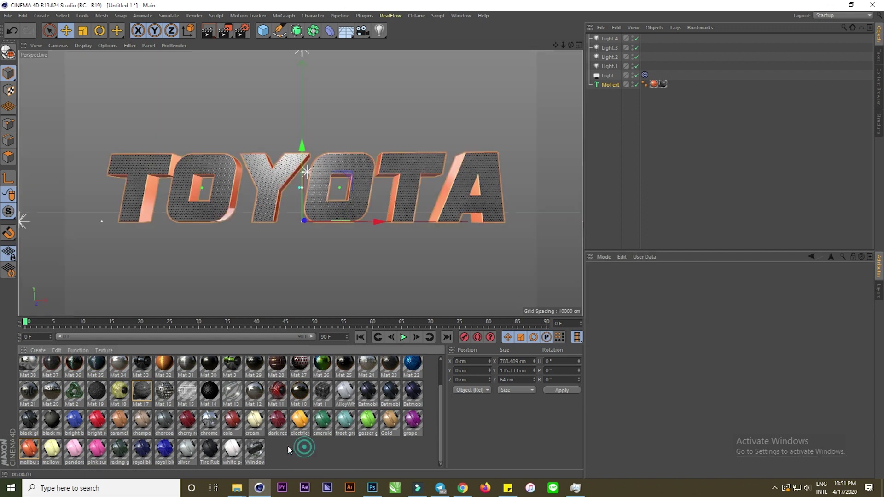
pyautogui.moveTo(93, 394); pyautogui.dragTo(655, 86)
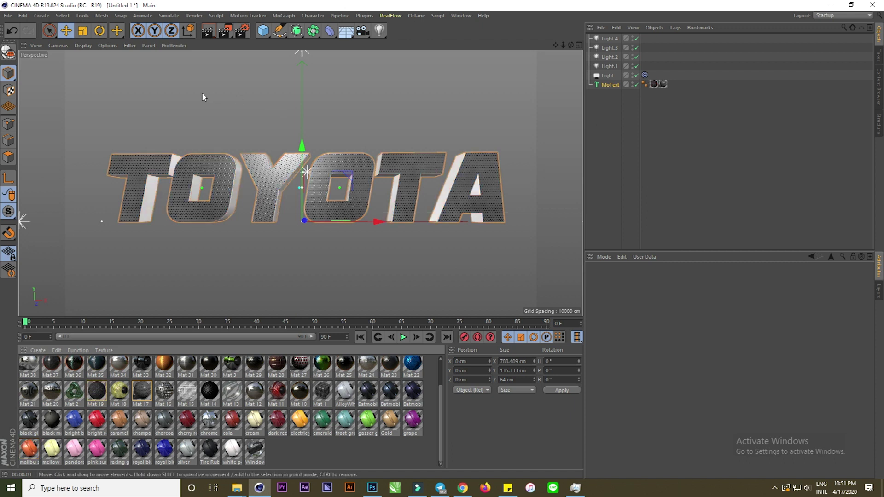
pyautogui.click(224, 34)
pyautogui.click(406, 269)
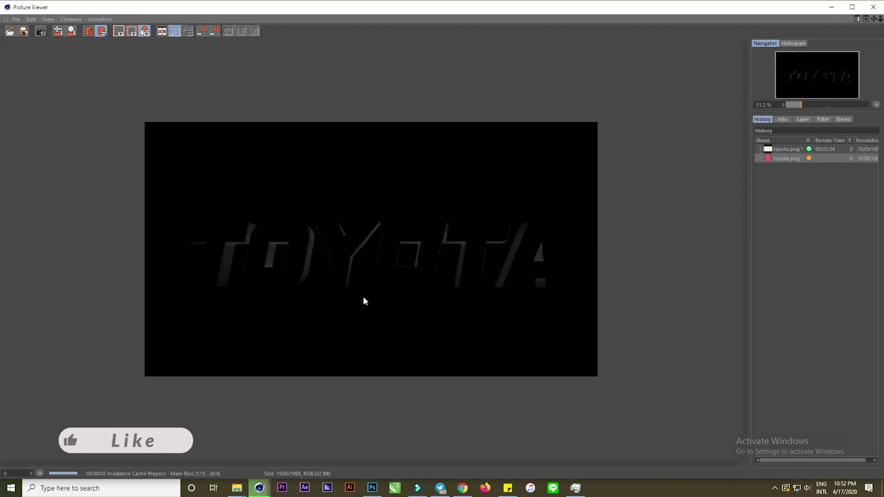
# - Inspect the finished render, close the Picture Viewer, and check the silver material's settings
pyautogui.scroll(2, 406, 277)
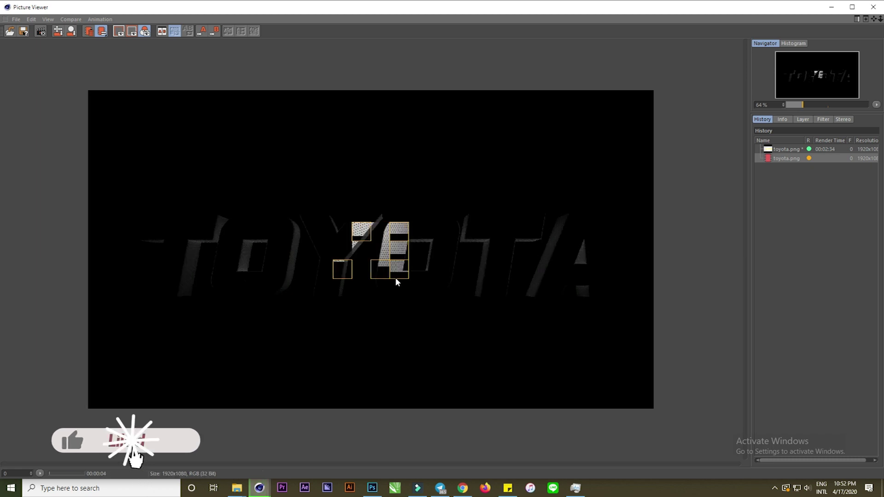
pyautogui.scroll(-1, 394, 260)
pyautogui.scroll(-1, 393, 260)
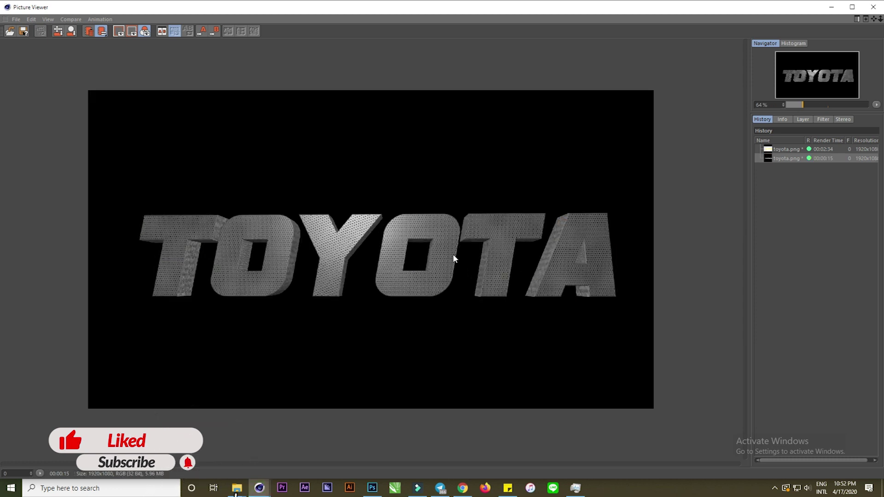
pyautogui.scroll(4, 501, 278)
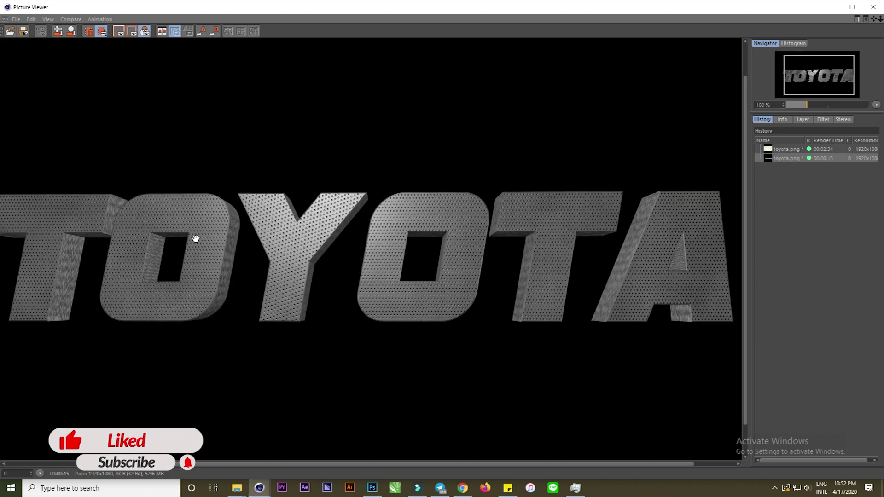
pyautogui.click(873, 7)
pyautogui.click(325, 453)
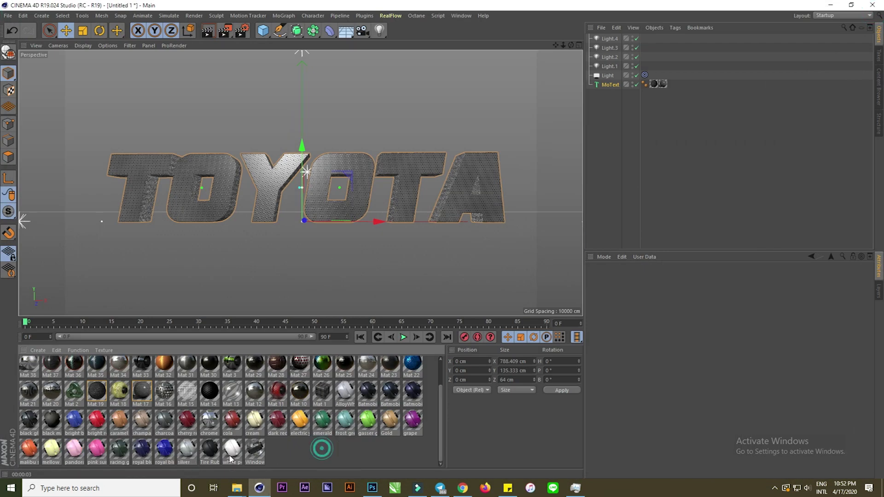
pyautogui.moveTo(192, 450)
pyautogui.mouseDown()
pyautogui.moveTo(663, 94)
pyautogui.moveTo(655, 87)
pyautogui.mouseUp()
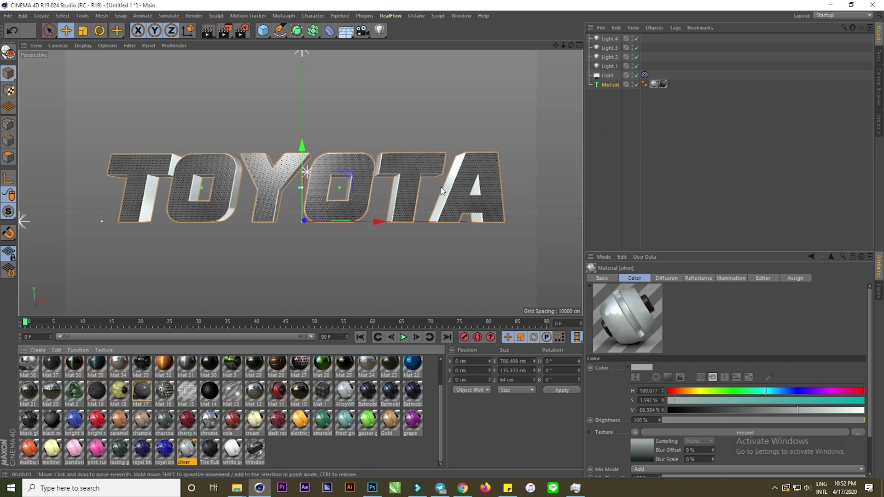
# - Review Multi-Pass, Color Correction and Global Illumination, then add an Ambient Occlusion render effect
pyautogui.click(242, 31)
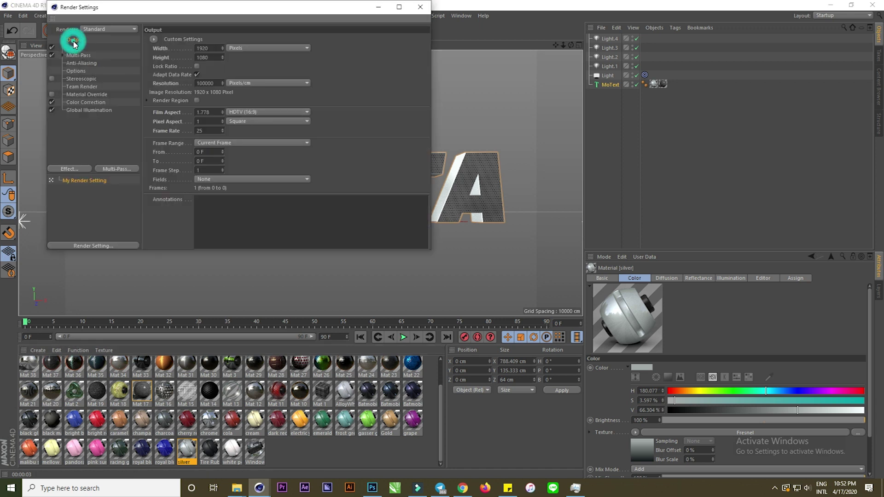
pyautogui.click(75, 55)
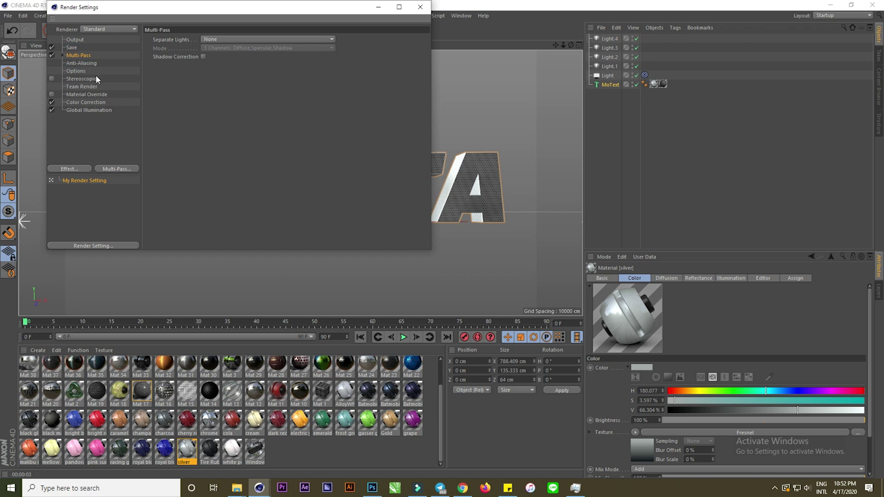
pyautogui.click(75, 102)
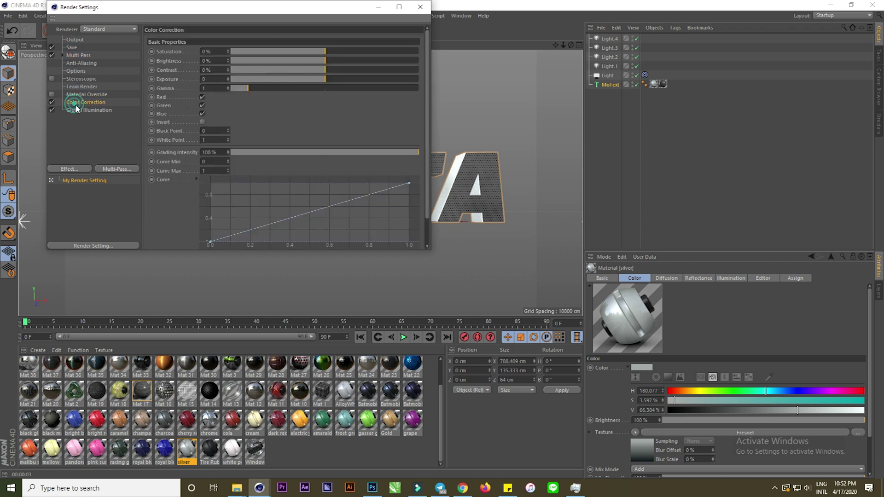
pyautogui.click(84, 110)
pyautogui.click(74, 171)
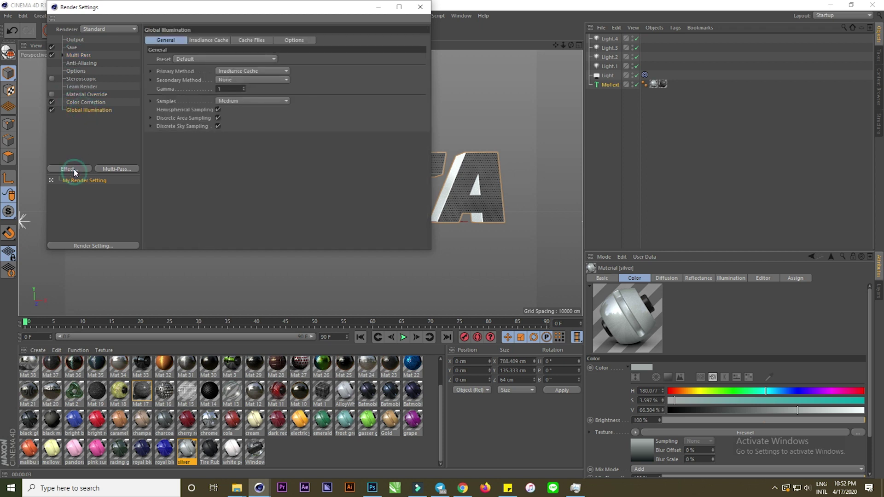
pyautogui.click(119, 226)
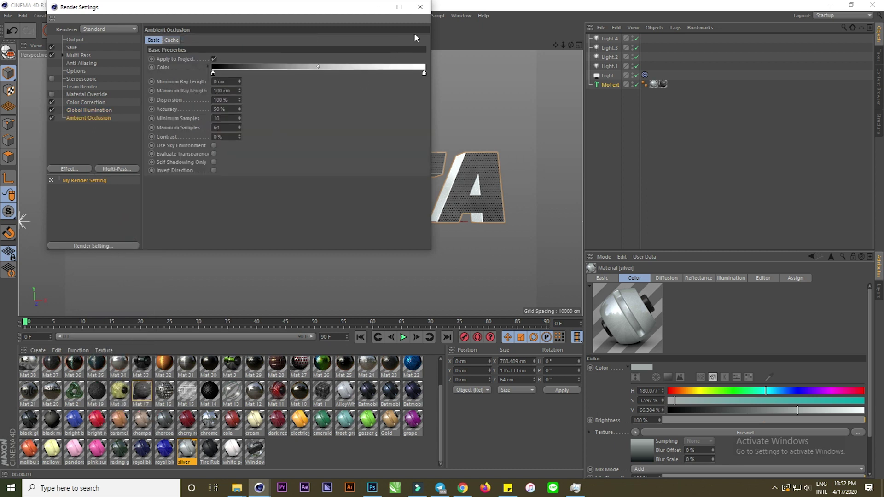
pyautogui.click(421, 11)
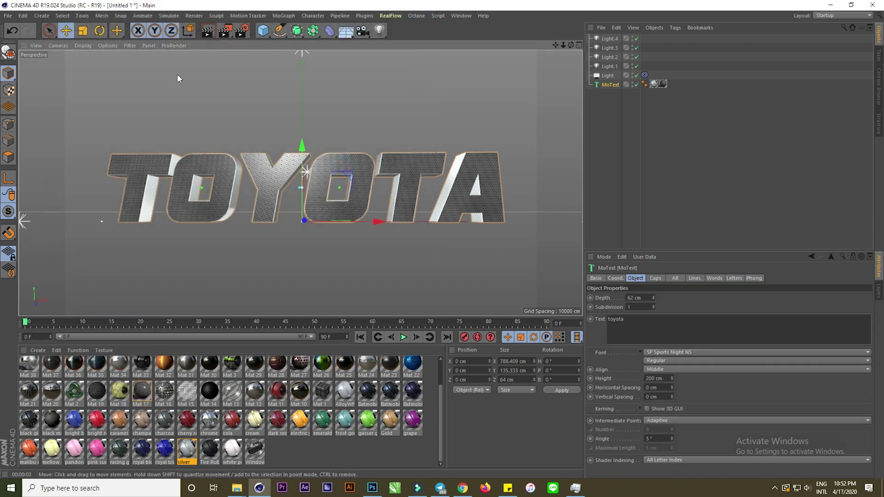
# - Enlarge the TOYOTA text slightly and shift it a little to the left
pyautogui.click(87, 30)
pyautogui.moveTo(391, 124); pyautogui.dragTo(415, 109)
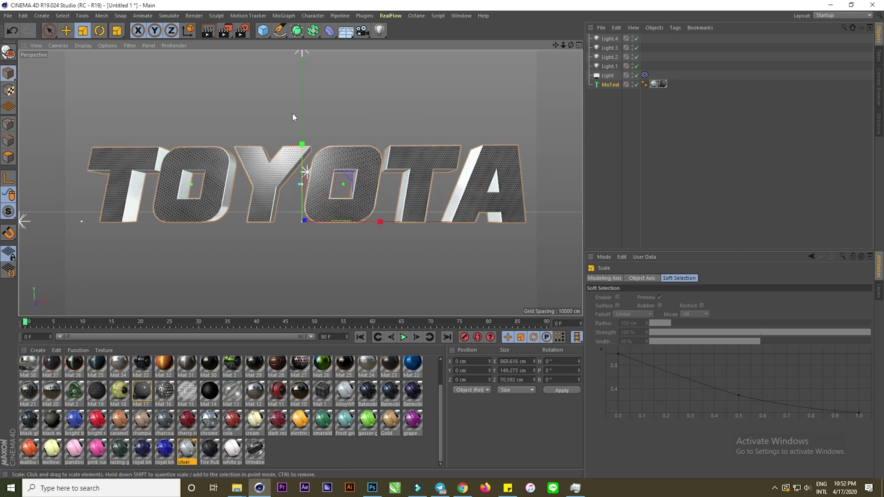
pyautogui.click(67, 31)
pyautogui.moveTo(380, 221)
pyautogui.mouseDown()
pyautogui.moveTo(341, 202)
pyautogui.moveTo(342, 189)
pyautogui.mouseUp()
# - Tilt the text to a -13.171° bank and re-centre it near 1.874 cm X, 2.297 cm Y
pyautogui.click(99, 31)
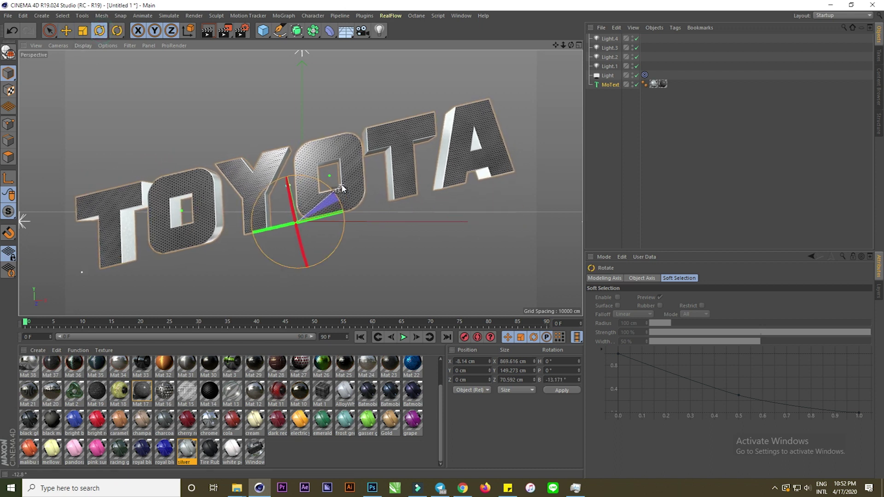
pyautogui.press('e')
pyautogui.moveTo(375, 204); pyautogui.dragTo(372, 204)
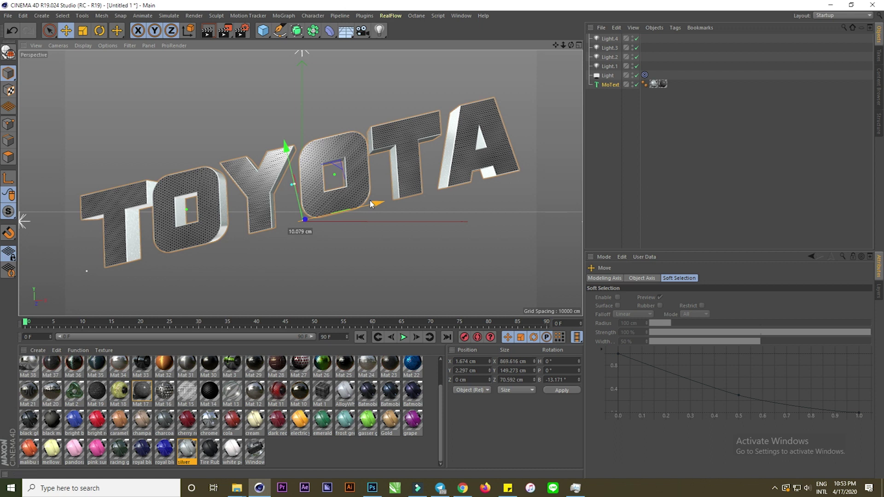
pyautogui.click(344, 230)
pyautogui.click(340, 197)
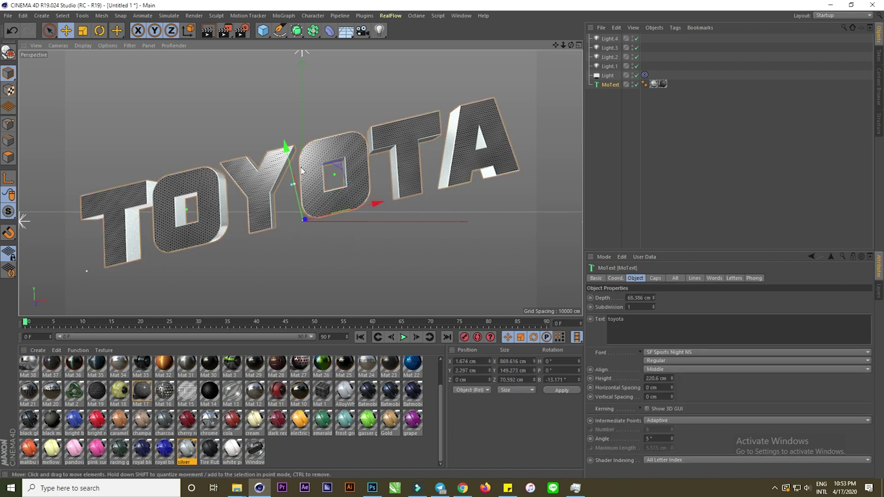
pyautogui.scroll(1, 286, 149)
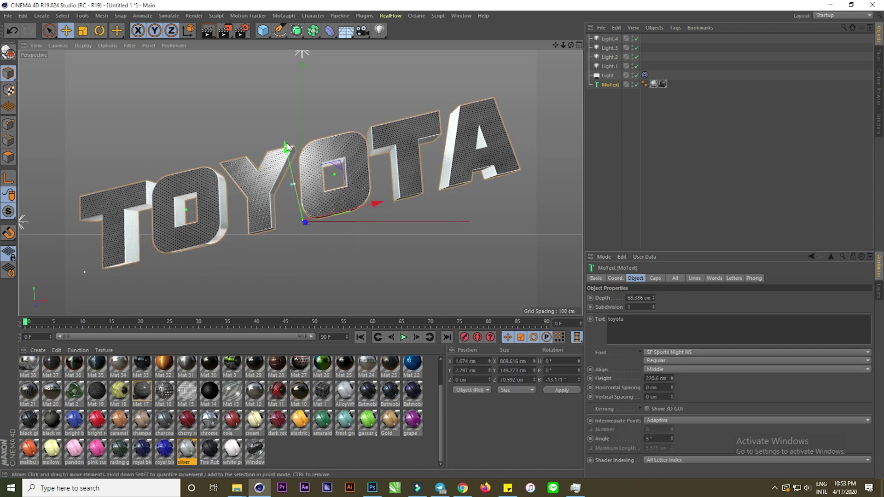
pyautogui.scroll(-1, 286, 148)
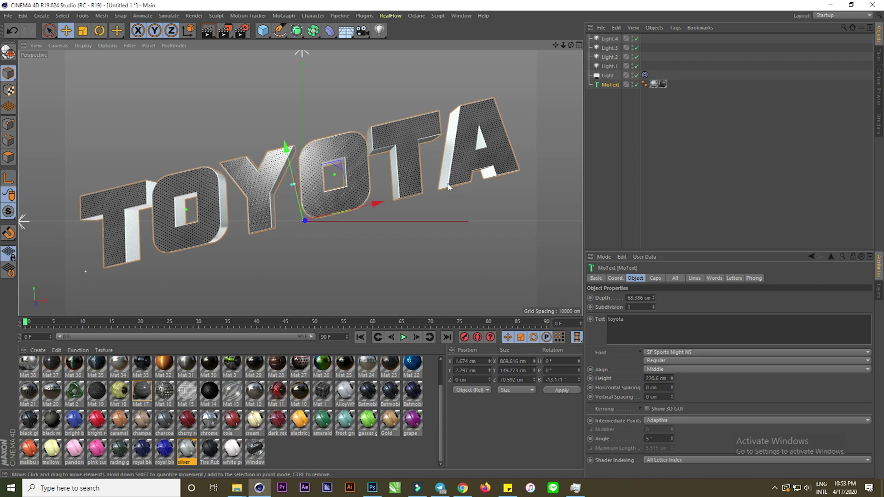
pyautogui.click(430, 184)
# - Add a camera and reset its heading, X position and Y position to 0
pyautogui.click(363, 30)
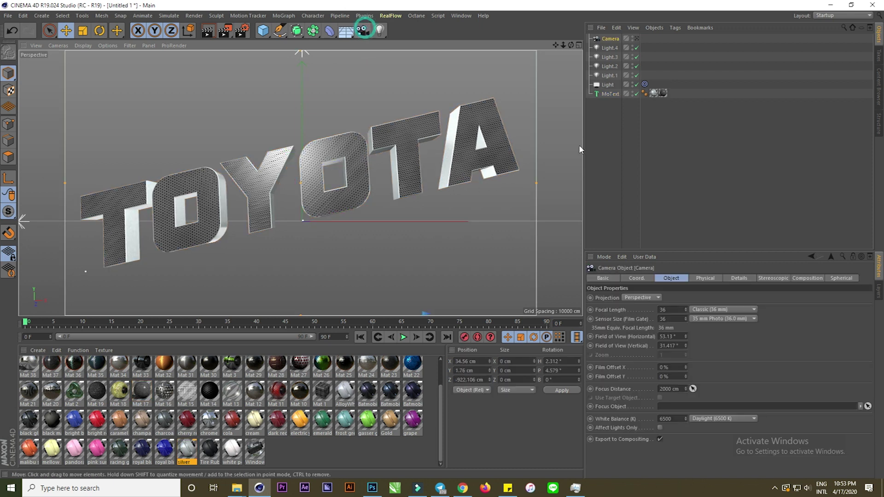
pyautogui.click(636, 278)
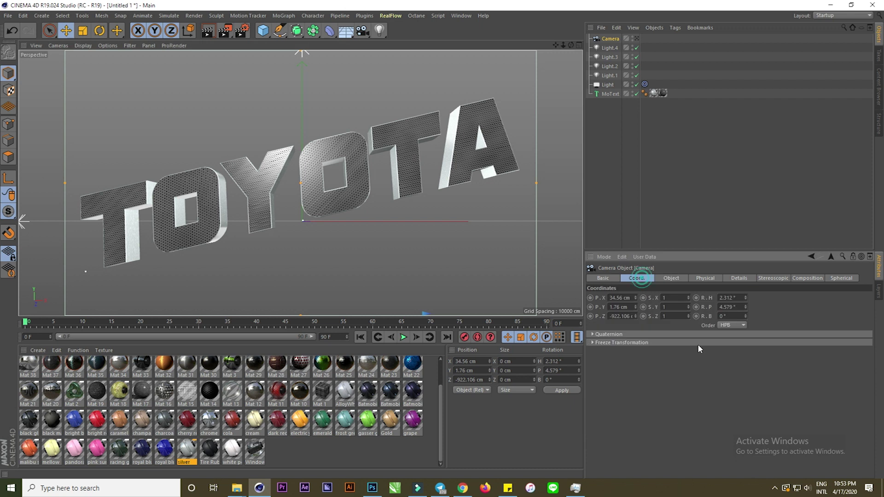
pyautogui.rightClick(745, 297)
pyautogui.click(610, 298)
pyautogui.write('0')
pyautogui.click(612, 307)
pyautogui.write('0')
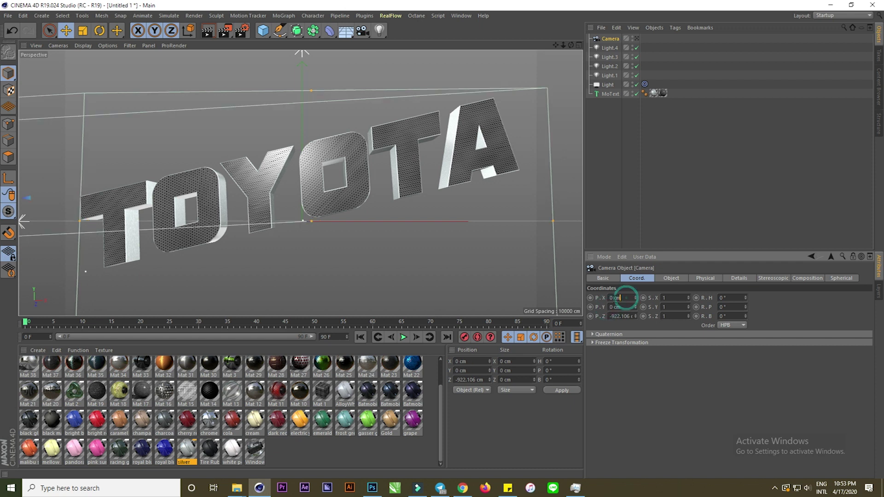
# - Leave the camera view and move the TOYOTA text down-right to about 17.727 cm X, -66.302 cm Y
pyautogui.click(637, 39)
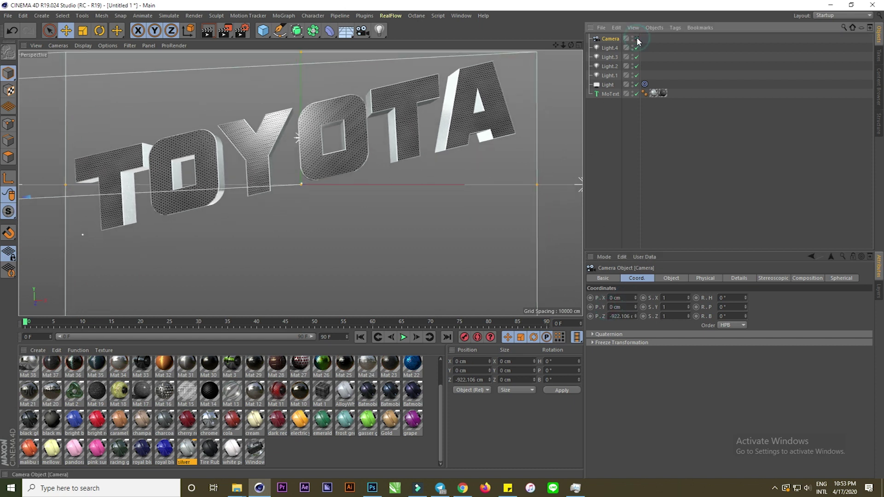
pyautogui.click(453, 113)
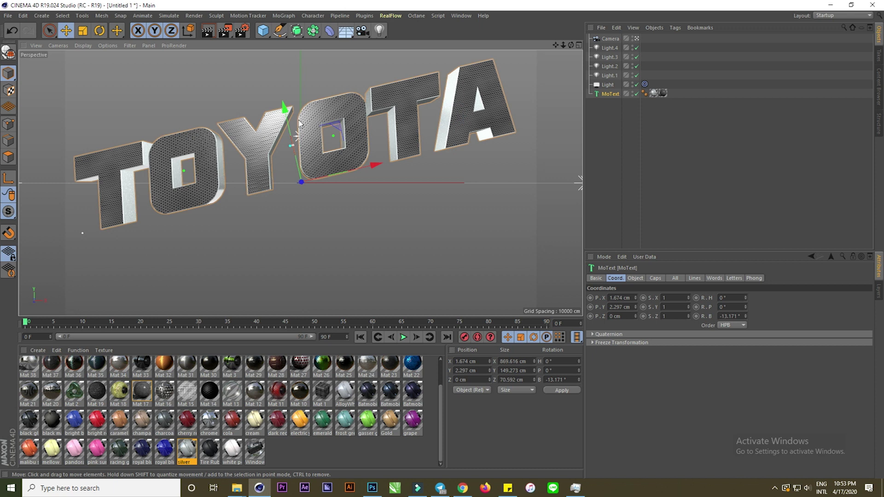
pyautogui.moveTo(276, 119); pyautogui.dragTo(277, 152)
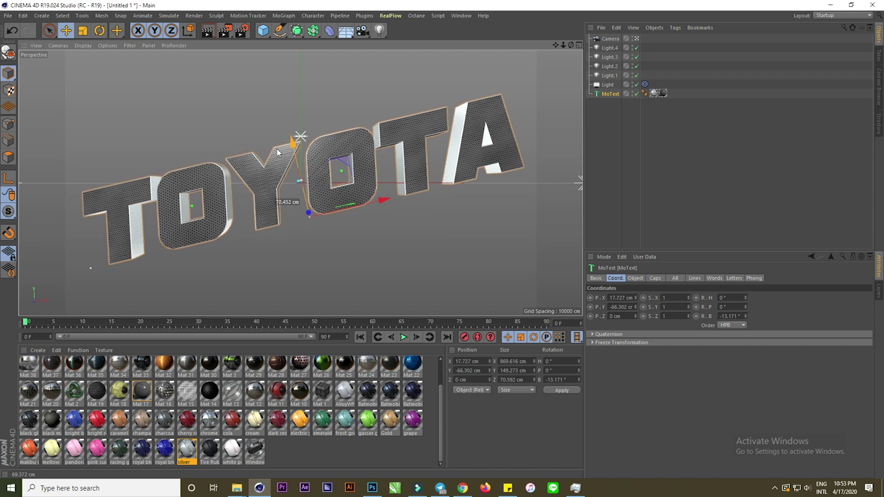
# - Set the MoText cap start and end rounding radii to 3 cm
pyautogui.click(364, 241)
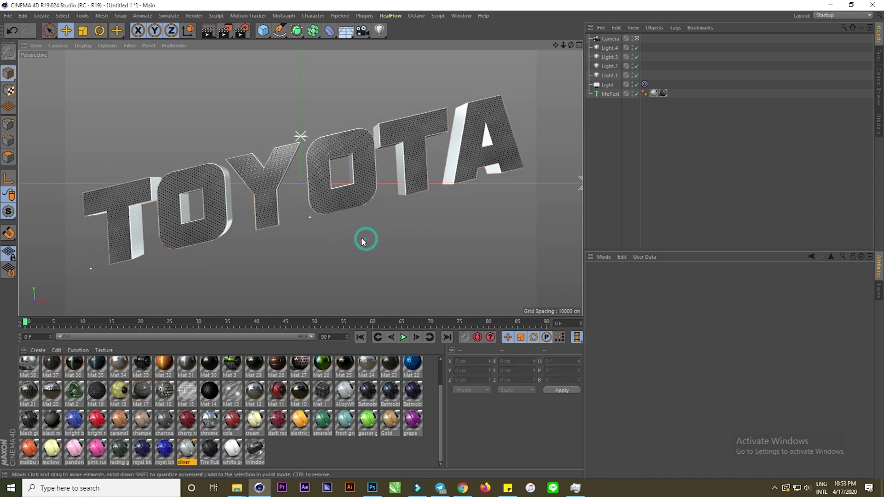
pyautogui.click(363, 178)
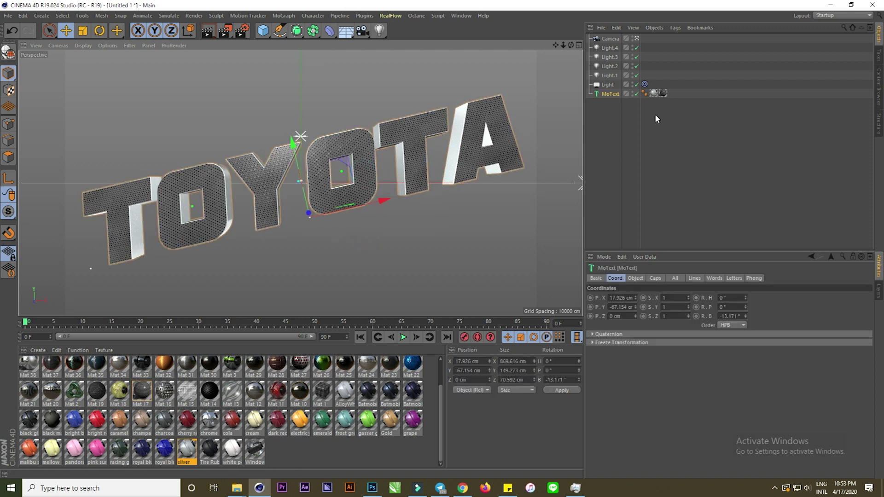
pyautogui.click(655, 278)
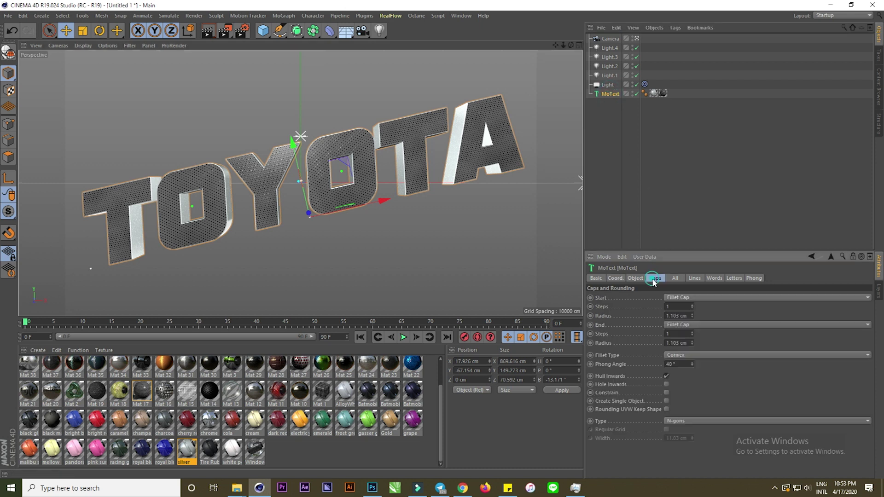
pyautogui.doubleClick(688, 316)
pyautogui.write('3')
pyautogui.doubleClick(686, 343)
pyautogui.write('3')
pyautogui.press('Return')
pyautogui.click(677, 318)
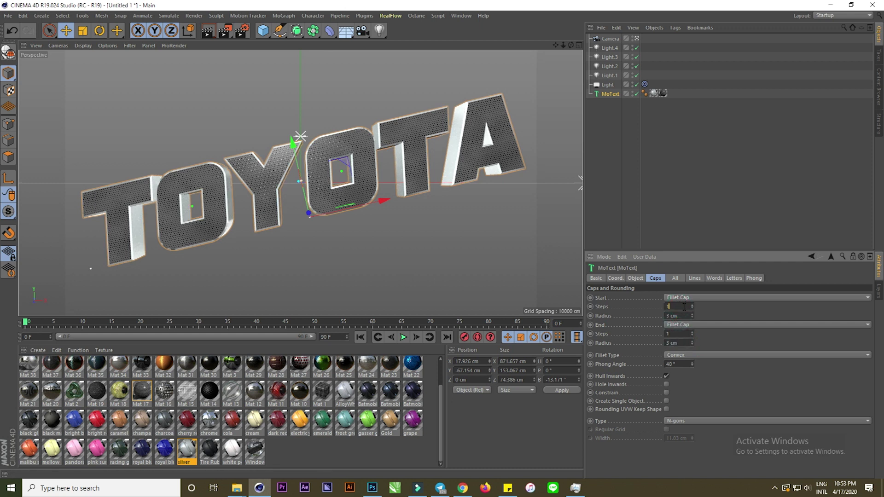
# - Switch the cap fillet type to 1 Step and raise both radii to 4 cm
pyautogui.click(682, 355)
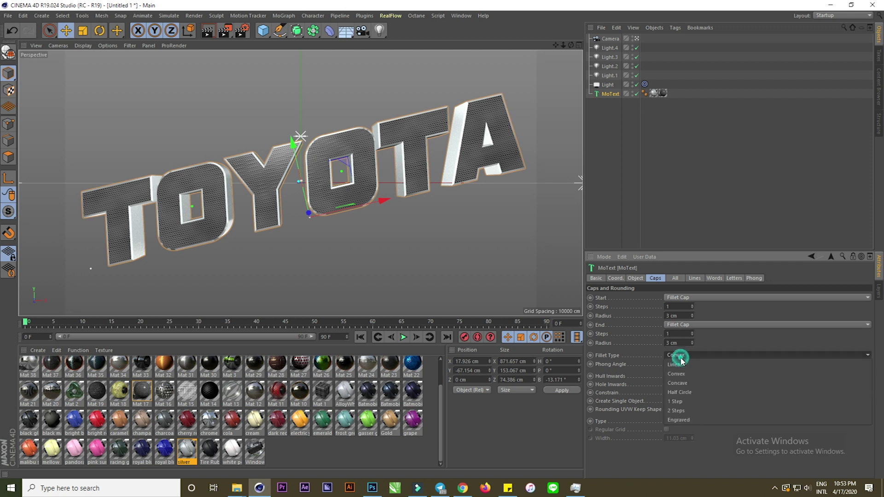
pyautogui.click(709, 402)
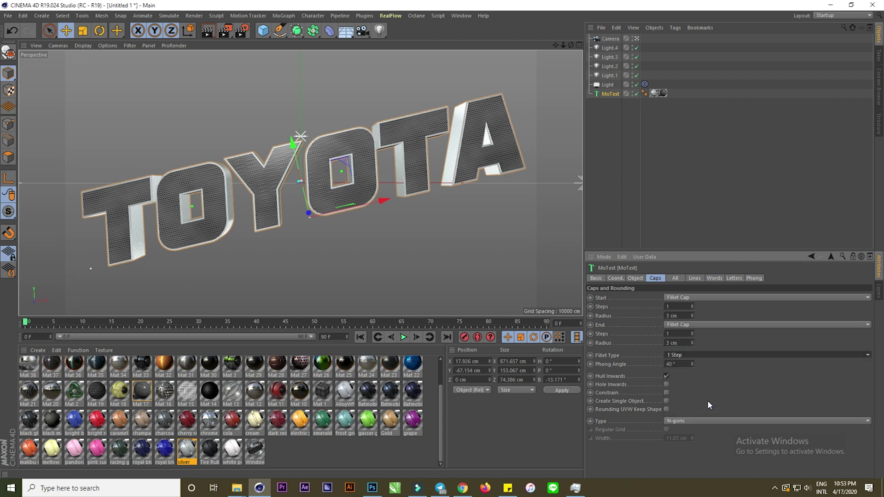
pyautogui.doubleClick(681, 343)
pyautogui.write('4')
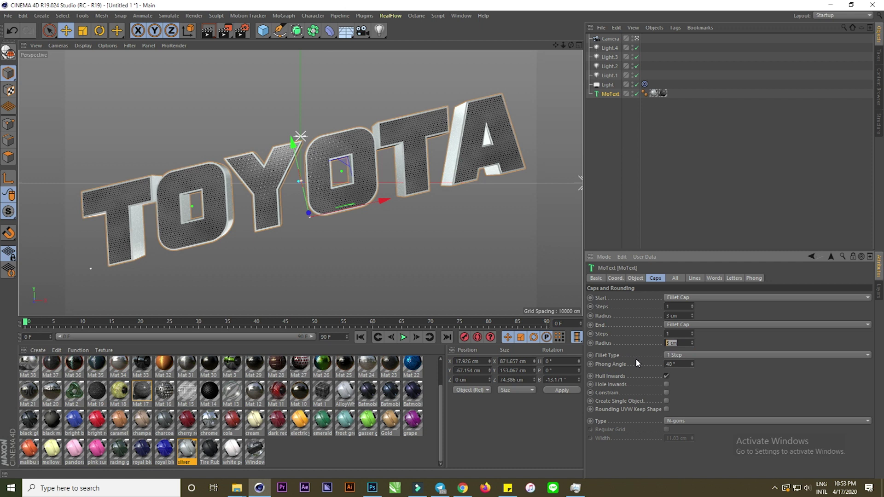
pyautogui.doubleClick(679, 315)
pyautogui.write('4')
pyautogui.press('Return')
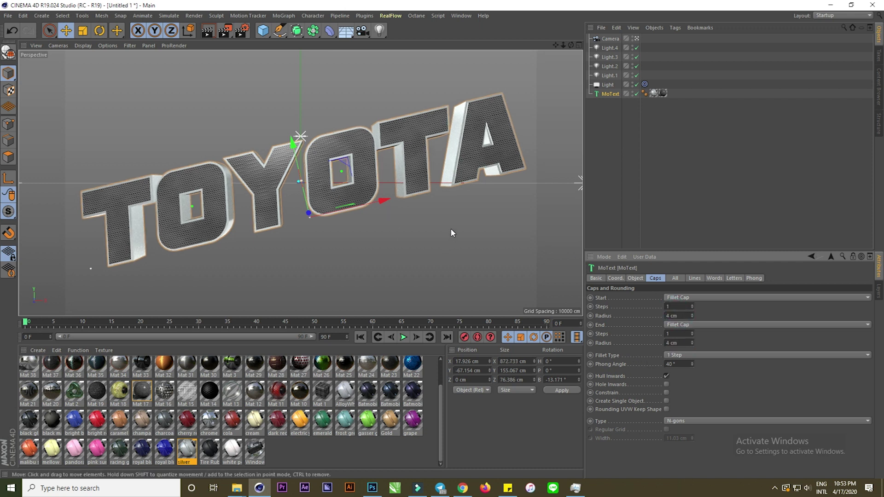
pyautogui.click(451, 232)
# - Render the rounded TOYOTA text over toyota.png, then switch to Photoshop
pyautogui.click(226, 32)
pyautogui.click(421, 278)
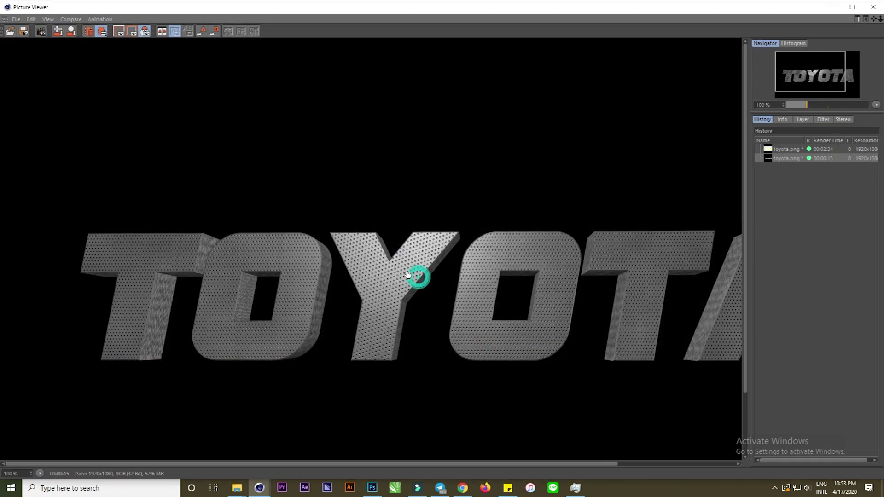
pyautogui.scroll(1, 387, 278)
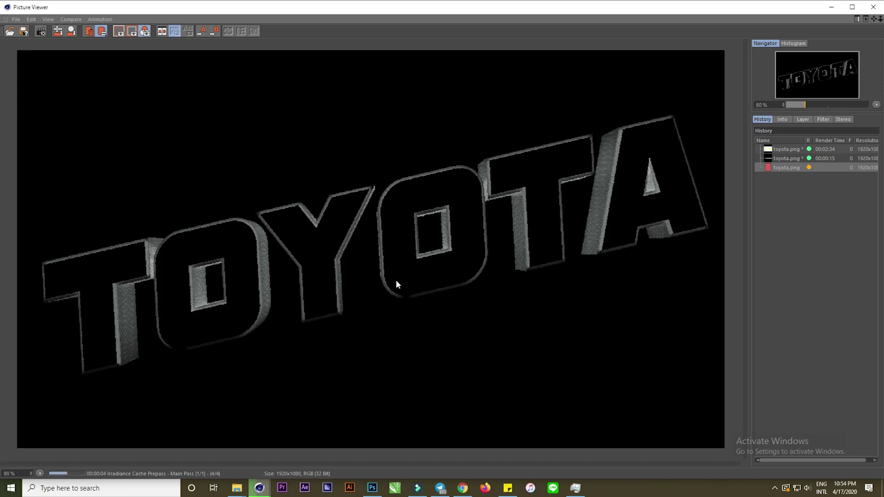
pyautogui.click(372, 488)
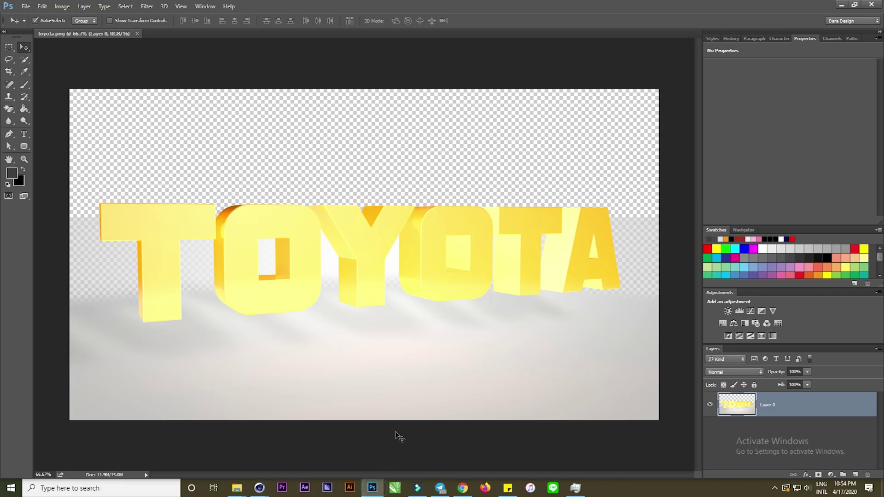
# - Close the old toyota.png and reopen the newly rendered toyota.png in Photoshop
pyautogui.hotkey('ctrl', 'w')
pyautogui.doubleClick(385, 302)
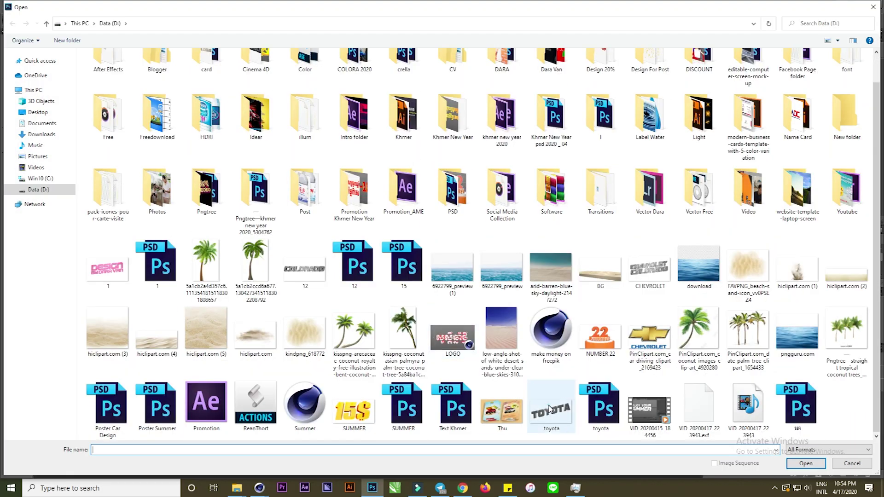
pyautogui.doubleClick(550, 409)
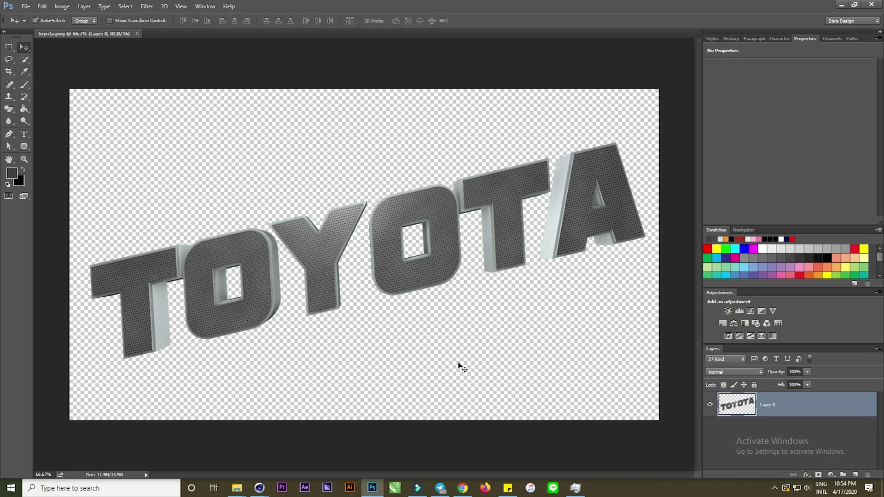
pyautogui.keyDown('alt'); pyautogui.scroll(3, 452, 250); pyautogui.keyUp('alt')
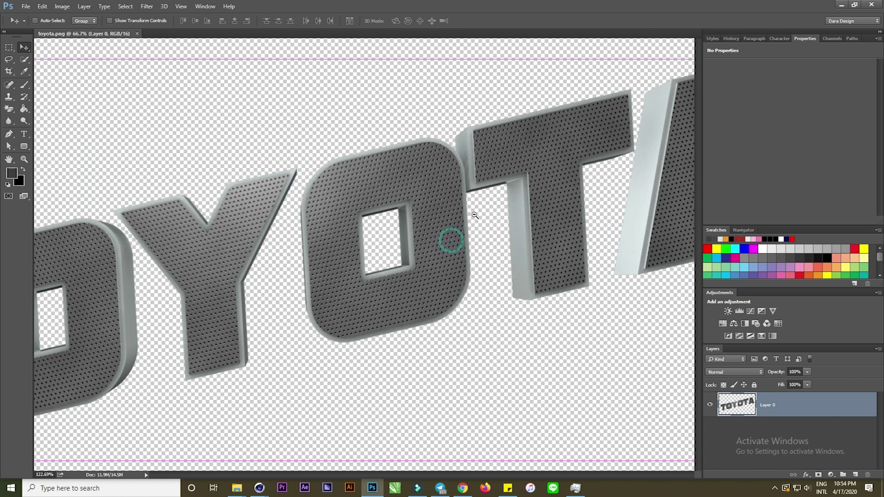
pyautogui.keyDown('alt'); pyautogui.scroll(-5, 451, 258); pyautogui.keyUp('alt')
pyautogui.keyDown('alt'); pyautogui.scroll(2, 451, 276); pyautogui.keyUp('alt')
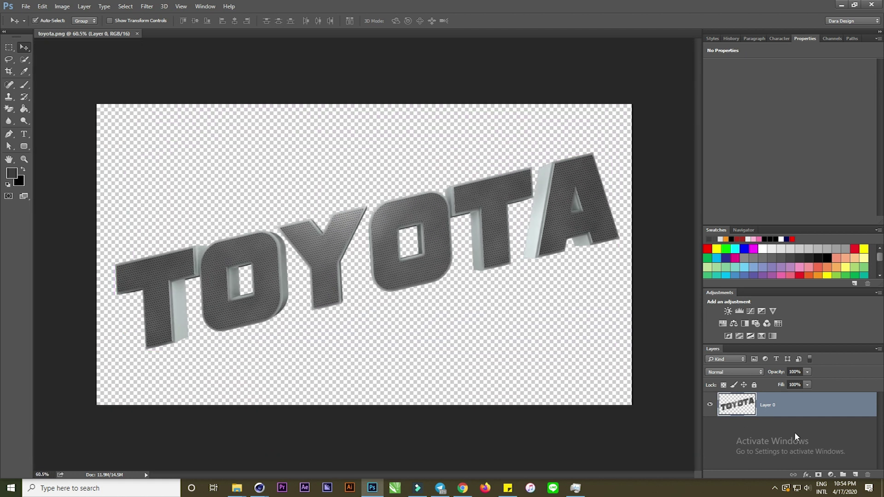
# - Add an empty Layer 1 and centre the TOYOTA text horizontally and vertically on the canvas
pyautogui.click(855, 475)
pyautogui.click(765, 430)
pyautogui.hotkey('ctrl', 'a')
pyautogui.click(234, 21)
pyautogui.click(195, 20)
pyautogui.hotkey('ctrl', 'd')
# - Crop outward past the bottom-right corner to enlarge the canvas
pyautogui.press('c')
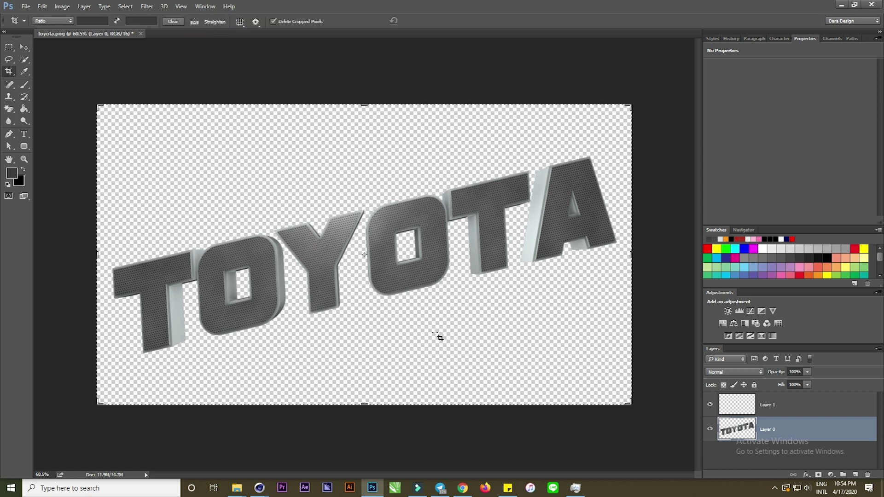
pyautogui.moveTo(562, 367); pyautogui.dragTo(600, 386)
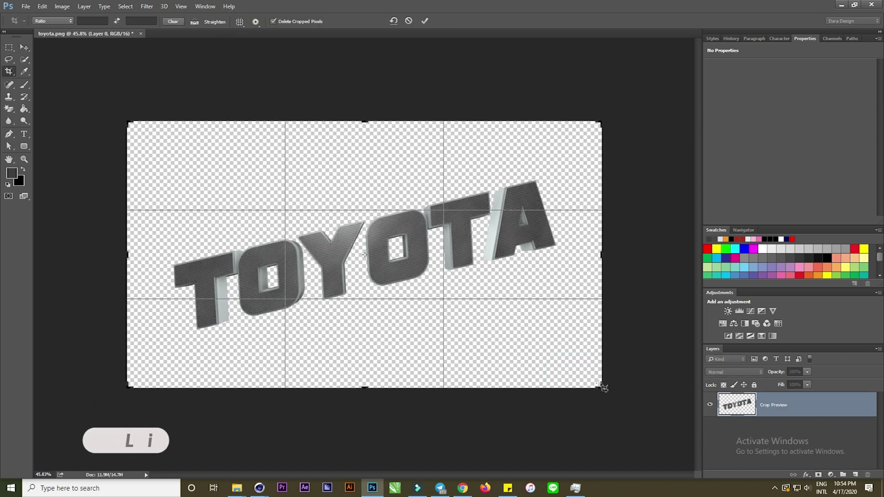
pyautogui.press('Return')
pyautogui.press('a')
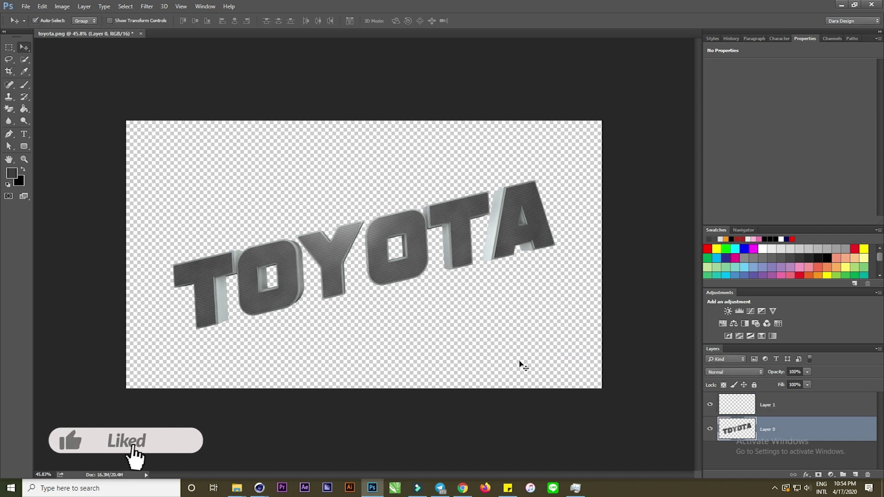
pyautogui.click(474, 340)
pyautogui.click(24, 146)
# - Draw a wide rectangle, rotate it about -14° and stretch it past both canvas edges
pyautogui.click(55, 143)
pyautogui.moveTo(126, 224); pyautogui.dragTo(602, 317)
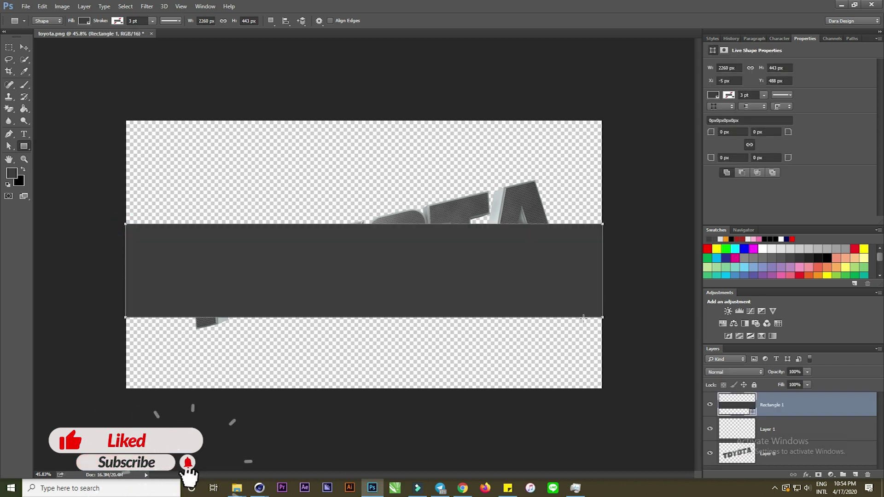
pyautogui.hotkey('ctrl', 't')
pyautogui.moveTo(627, 278)
pyautogui.mouseDown()
pyautogui.moveTo(627, 193)
pyautogui.moveTo(631, 208)
pyautogui.mouseUp()
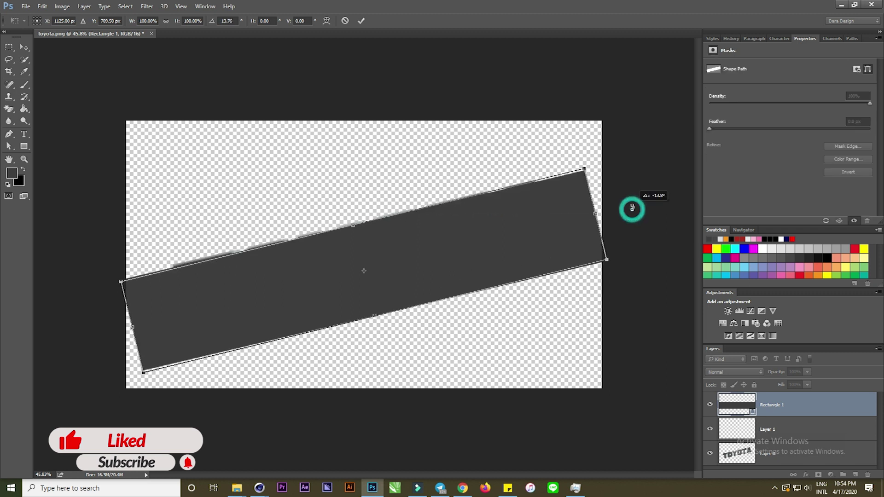
pyautogui.moveTo(530, 238); pyautogui.dragTo(536, 229)
pyautogui.keyDown('alt'); pyautogui.moveTo(588, 208); pyautogui.dragTo(672, 189); pyautogui.keyUp('alt')
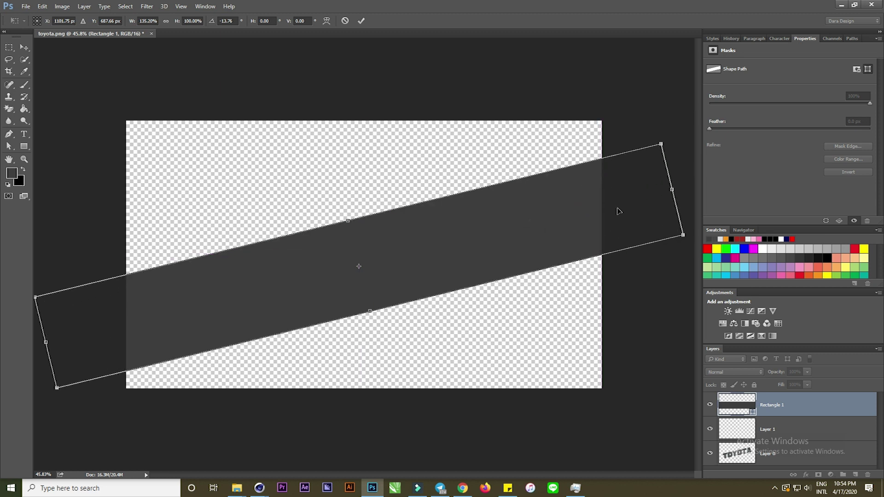
pyautogui.press('Return')
pyautogui.click(420, 185)
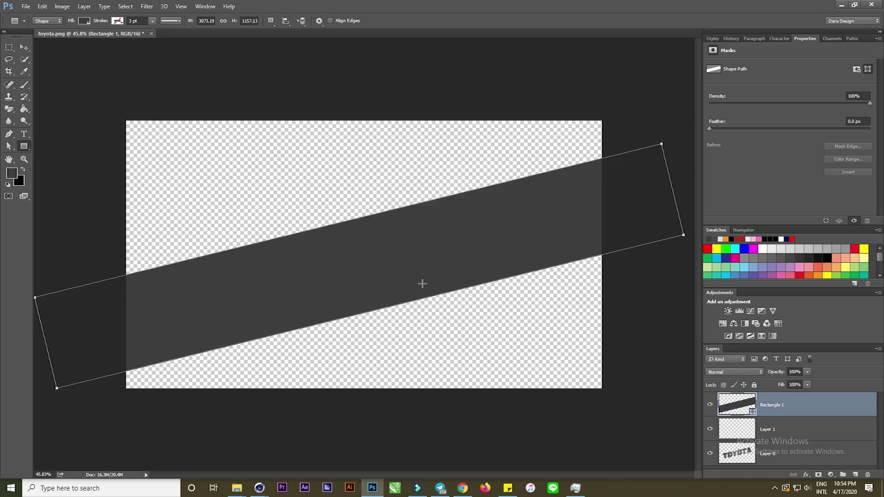
# - Send the Rectangle 1 band beneath the TOYOTA text and nudge it up behind the lettering
pyautogui.press('v')
pyautogui.click(441, 330)
pyautogui.click(778, 406)
pyautogui.hotkey('ctrl', 'shift', '[')
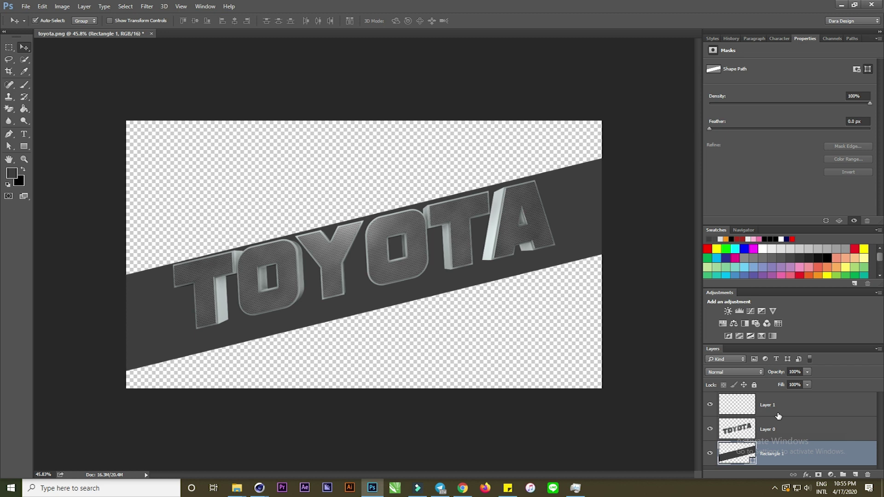
pyautogui.moveTo(569, 215); pyautogui.dragTo(568, 208)
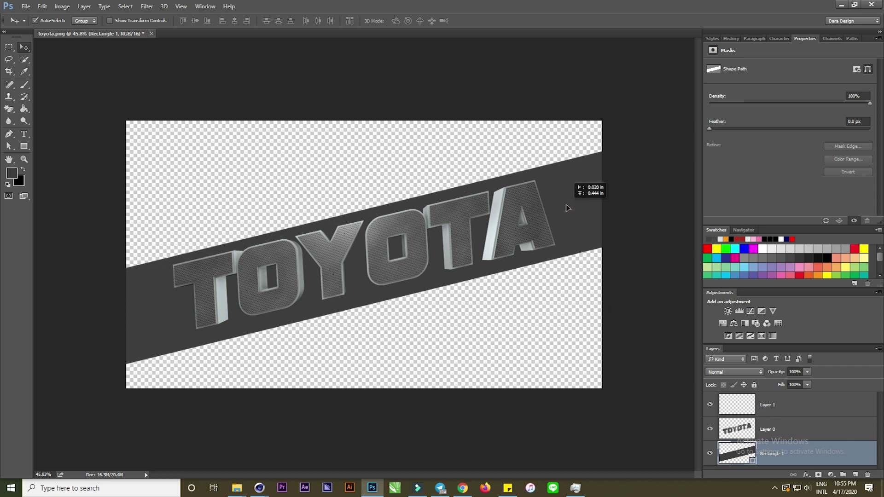
pyautogui.hotkey('shift', 'Up')
pyautogui.hotkey('shift', 'Up')
pyautogui.hotkey('shift', 'Down')
pyautogui.hotkey('shift', 'Up')
# - Fine-tune the band's rotation to match the text, then undo to compare
pyautogui.press('ctrl')
pyautogui.hotkey('ctrl', 't')
pyautogui.moveTo(666, 122); pyautogui.dragTo(665, 124)
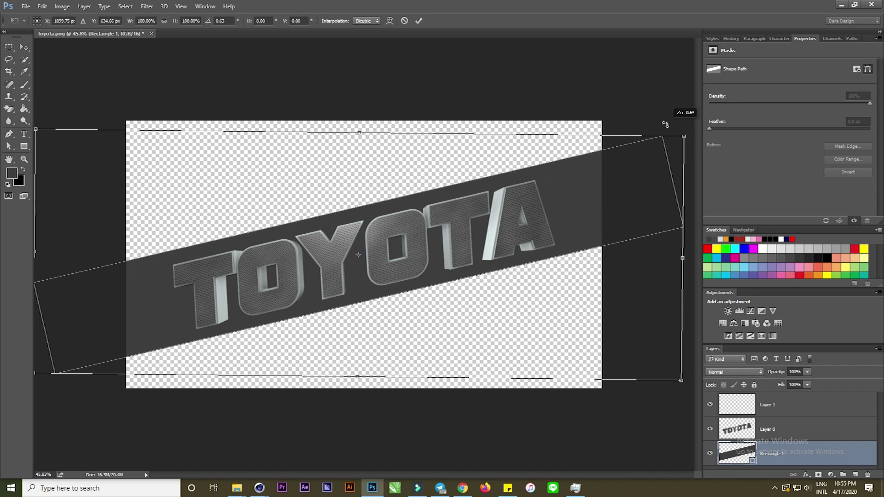
pyautogui.moveTo(664, 124); pyautogui.dragTo(664, 127)
pyautogui.press('Return')
pyautogui.hotkey('ctrl', 'z')
pyautogui.hotkey('ctrl', 'z')
pyautogui.hotkey('ctrl', 'z')
pyautogui.hotkey('ctrl', 'z')
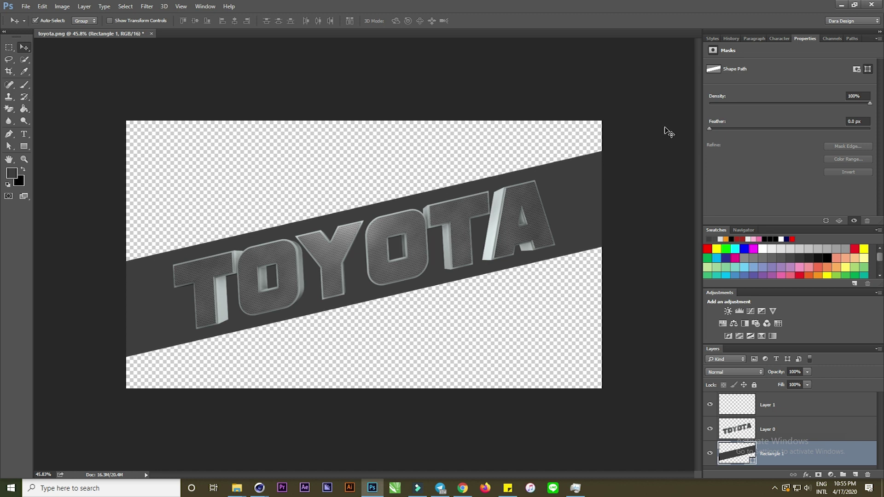
# - Fill Layer 1 with black, move it to the bottom, and fill the background with yellow
pyautogui.click(759, 414)
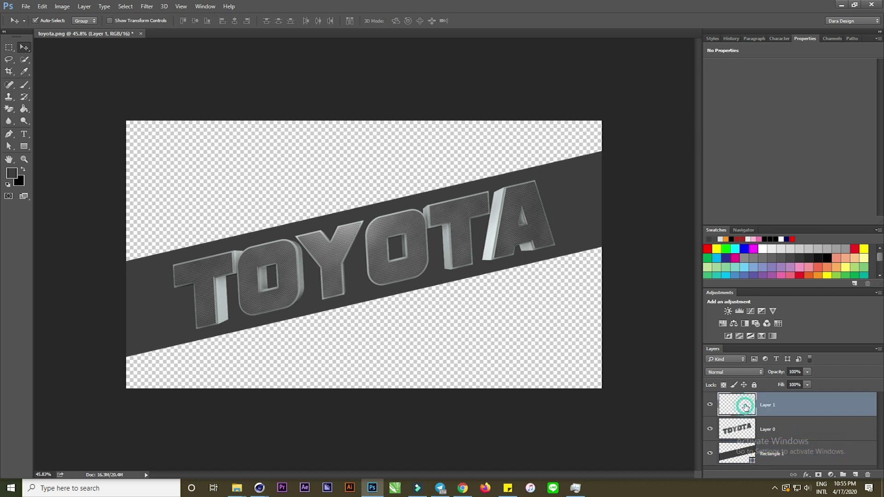
pyautogui.hotkey('ctrl', 'BackSpace')
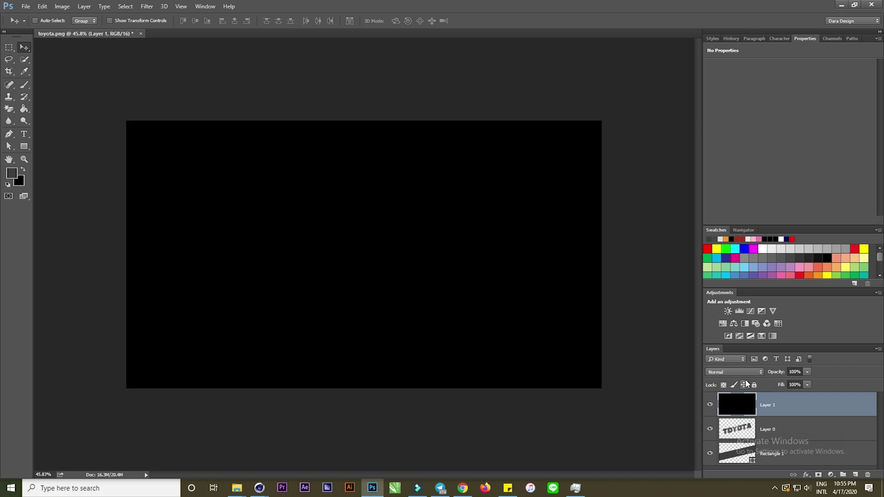
pyautogui.hotkey('ctrl', 'shift', '[')
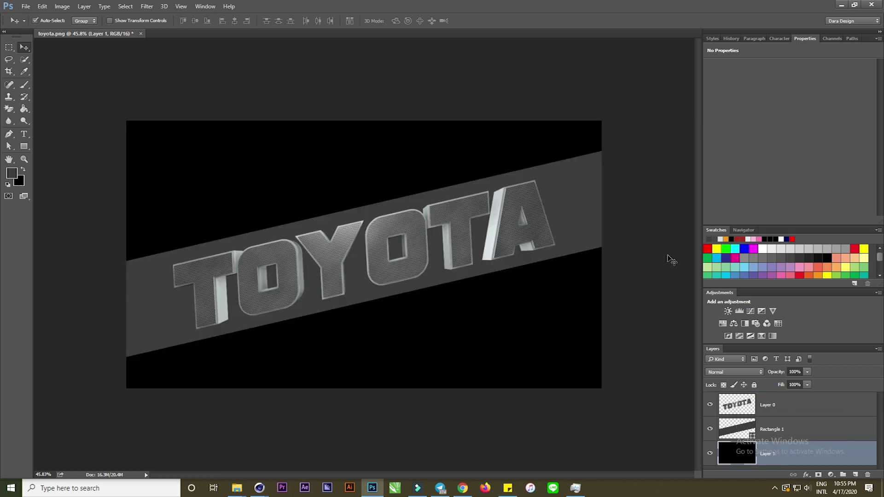
pyautogui.click(826, 276)
pyautogui.hotkey('alt', 'BackSpace')
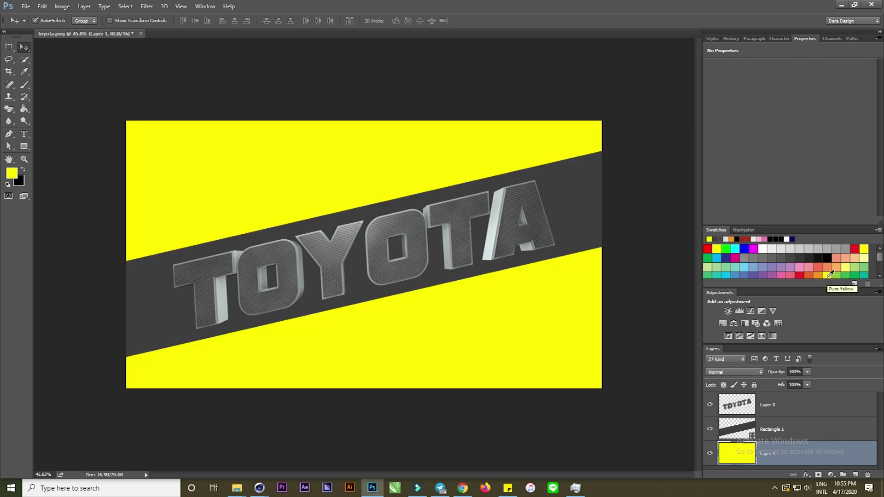
# - Recolour the Rectangle 1 band black and group it with the yellow layer as Group 1
pyautogui.click(740, 433)
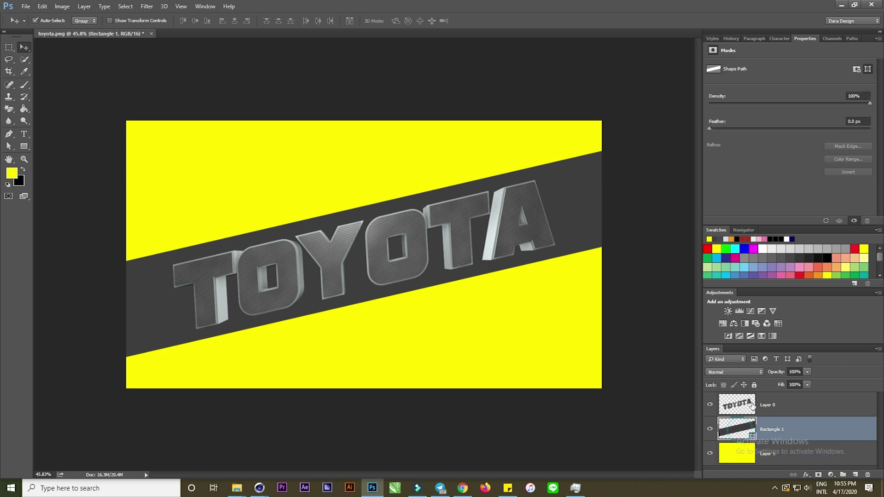
pyautogui.doubleClick(739, 428)
pyautogui.moveTo(516, 205); pyautogui.dragTo(527, 219)
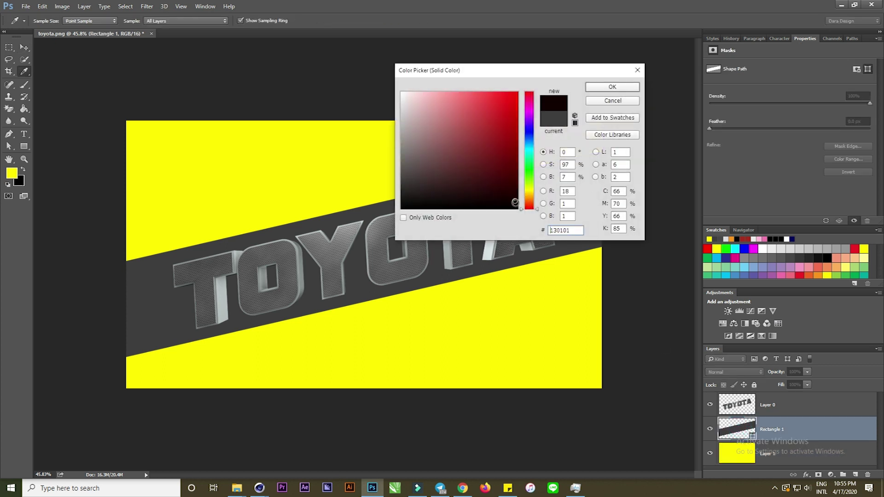
pyautogui.click(613, 88)
pyautogui.keyDown('shift'); pyautogui.click(790, 459); pyautogui.keyUp('shift')
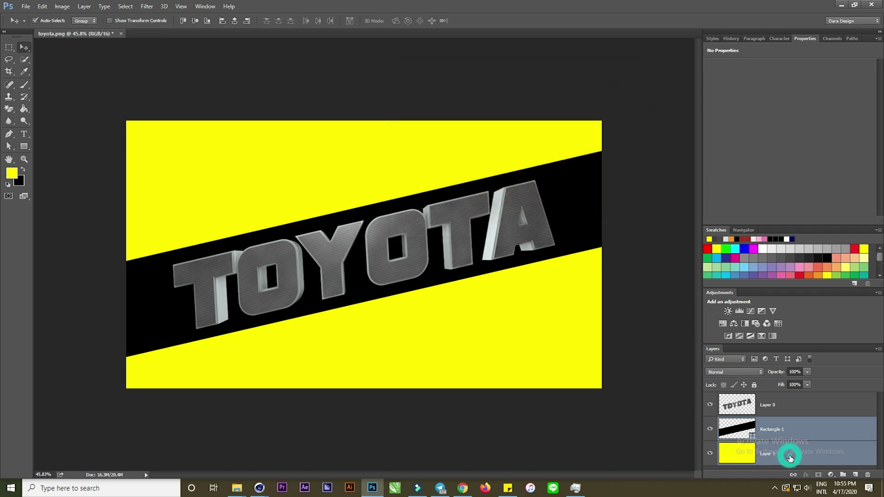
pyautogui.hotkey('ctrl', 'g')
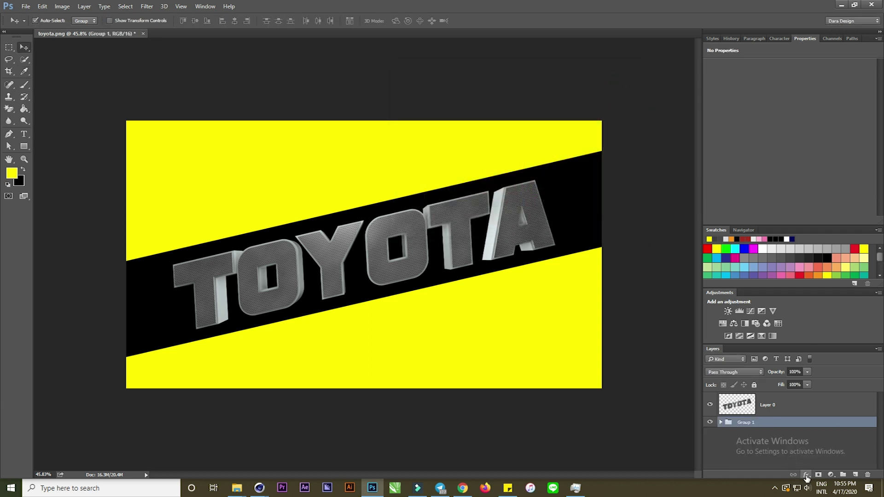
# - Replace Group 1's Gradient Overlay with a Pattern Overlay using a texture pattern
pyautogui.click(805, 475)
pyautogui.click(856, 442)
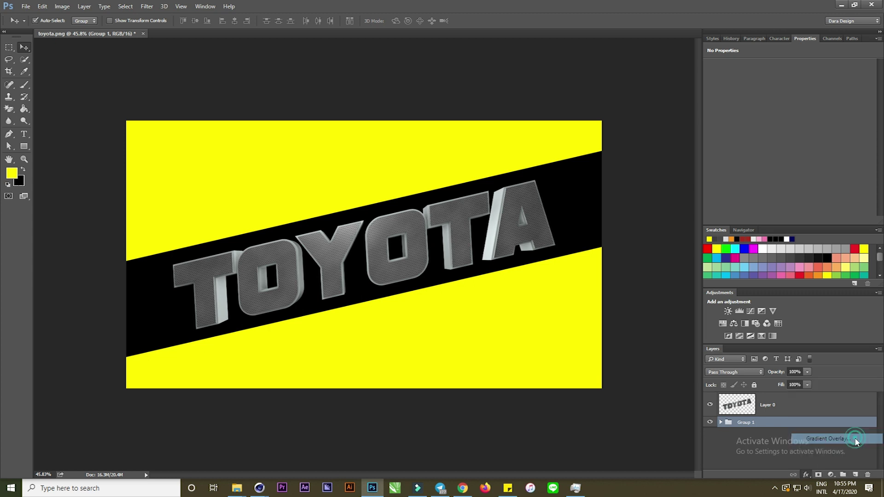
pyautogui.click(511, 202)
pyautogui.click(518, 214)
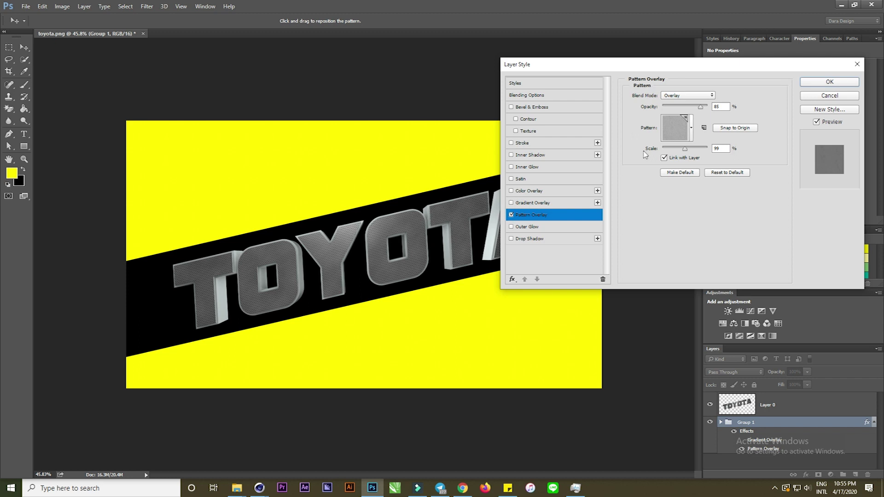
pyautogui.click(676, 135)
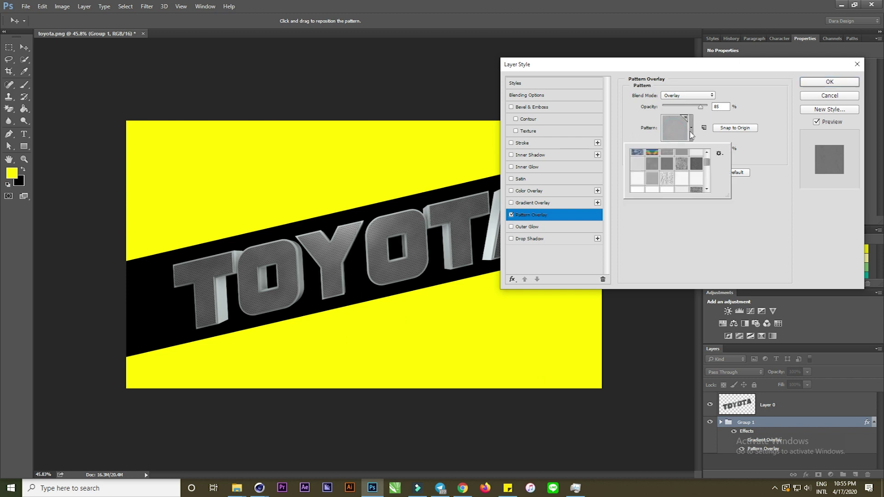
pyautogui.click(662, 177)
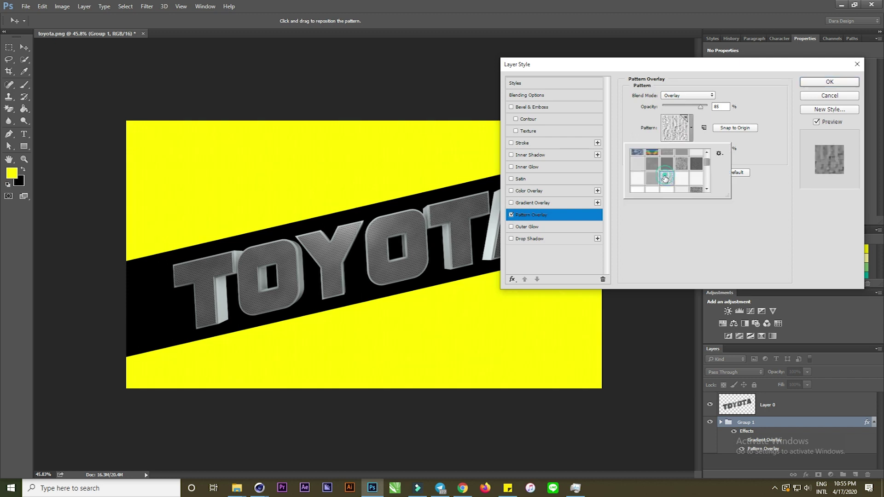
pyautogui.click(737, 209)
# - Set the pattern overlay to Multiply, Scale 55 and Opacity about 44%, and confirm
pyautogui.moveTo(685, 149); pyautogui.dragTo(695, 149)
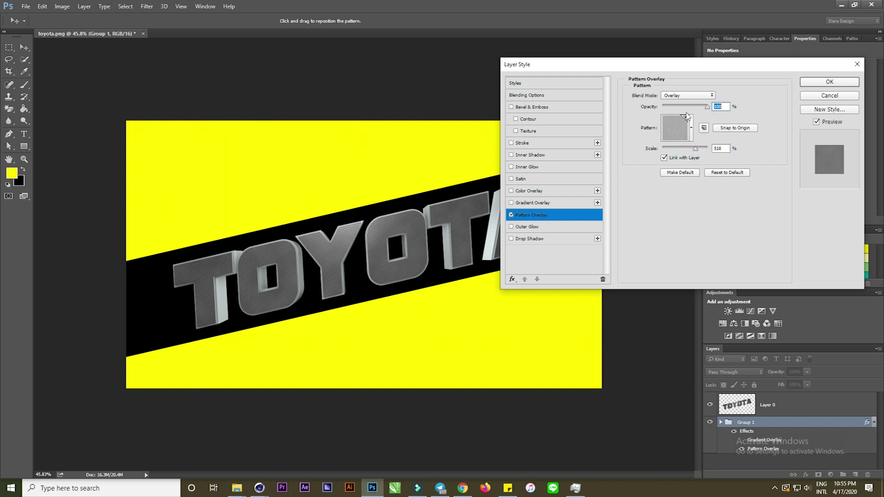
pyautogui.click(682, 97)
pyautogui.click(677, 125)
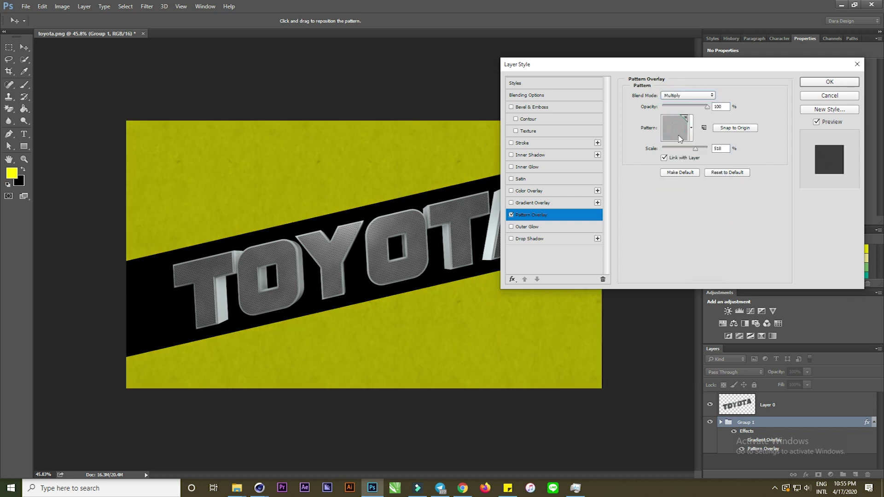
pyautogui.moveTo(695, 148); pyautogui.dragTo(674, 149)
pyautogui.moveTo(686, 110); pyautogui.dragTo(681, 110)
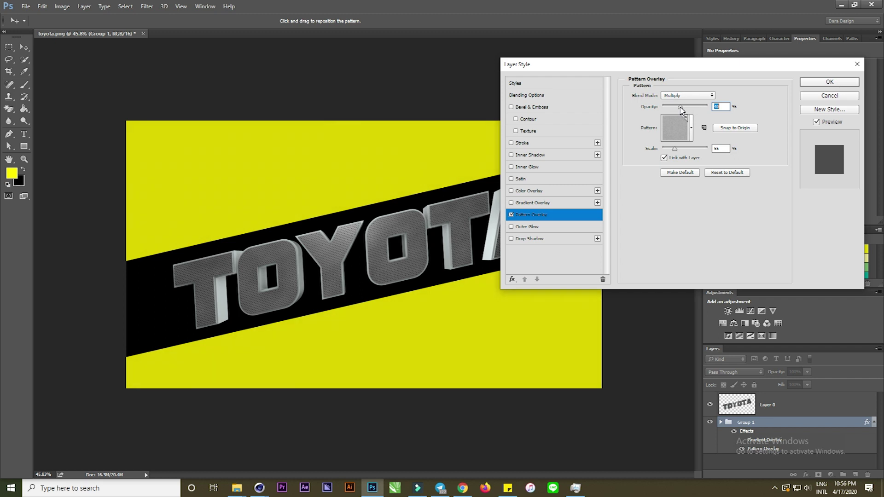
pyautogui.click(829, 81)
pyautogui.moveTo(568, 207)
pyautogui.mouseDown()
pyautogui.moveTo(437, 237)
pyautogui.moveTo(394, 260)
pyautogui.moveTo(408, 241)
pyautogui.mouseUp()
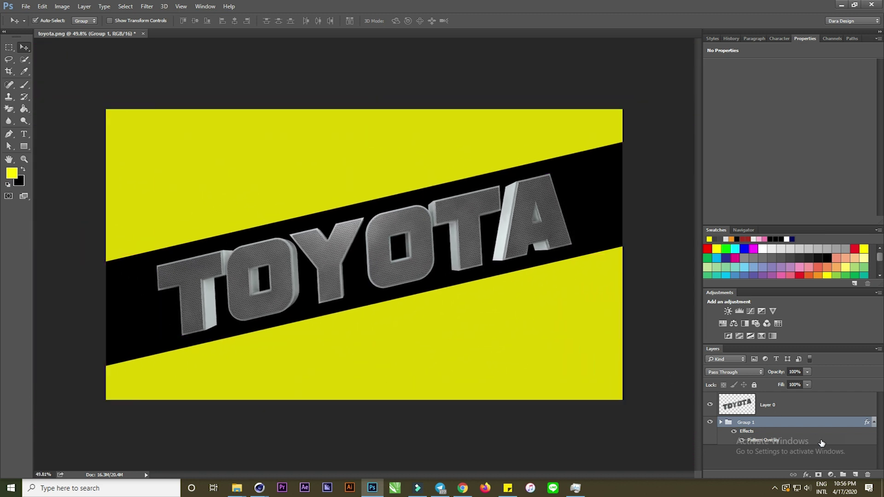
# - Add a Curves adjustment clipped to the TOYOTA text layer (Layer 0)
pyautogui.click(749, 411)
pyautogui.click(873, 422)
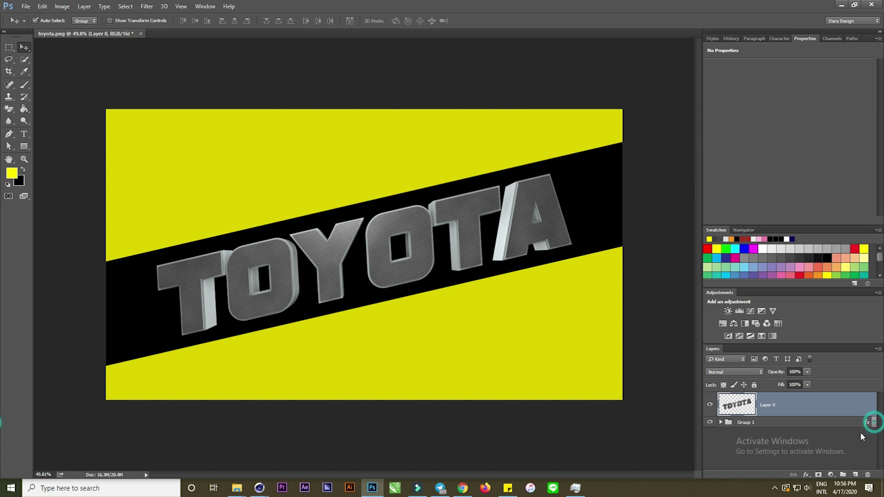
pyautogui.click(831, 475)
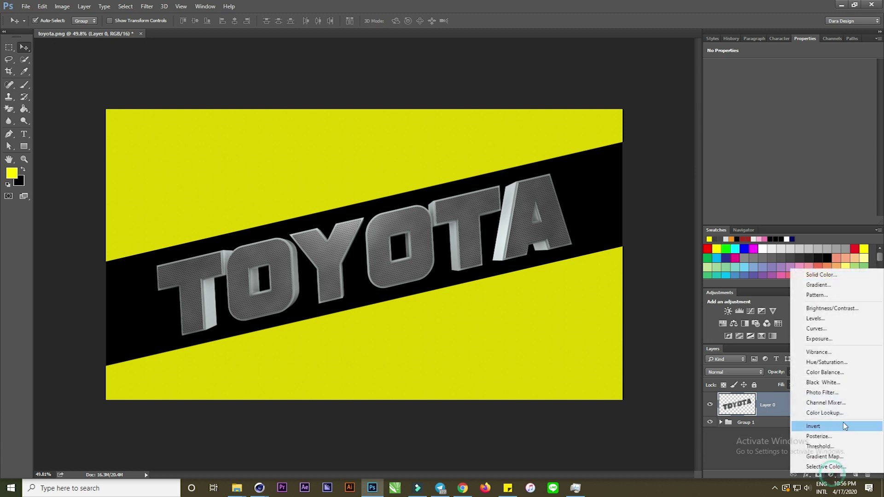
pyautogui.click(813, 337)
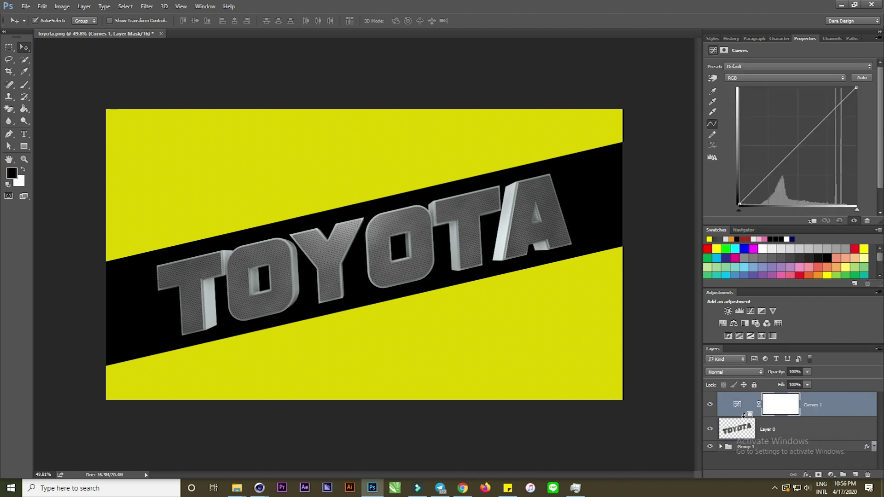
pyautogui.keyDown('alt'); pyautogui.click(743, 415); pyautogui.keyUp('alt')
# - Shape an S-curve that brightens highlights and deepens shadows on the metal letters
pyautogui.moveTo(831, 119); pyautogui.dragTo(837, 100)
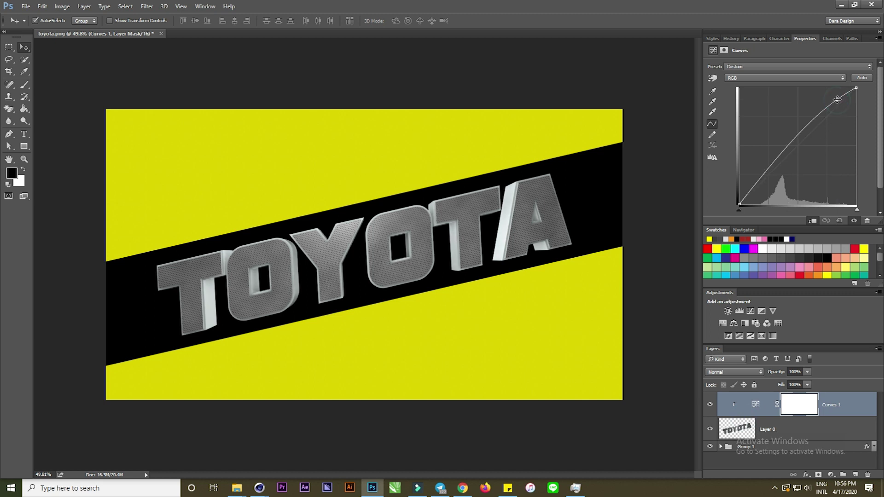
pyautogui.moveTo(766, 178); pyautogui.dragTo(766, 184)
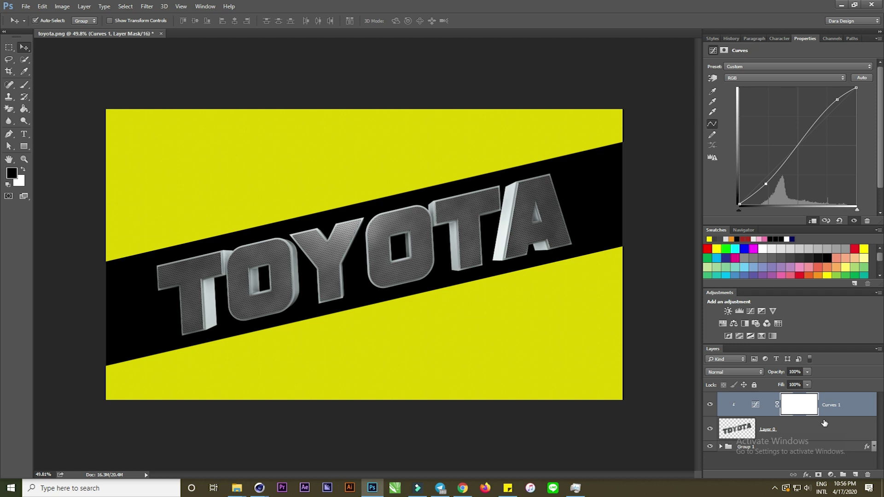
pyautogui.click(815, 452)
# - Add a Hue/Saturation adjustment above Group 1: Hue -24, Saturation +73, Lightness +13, Colorize off
pyautogui.click(830, 474)
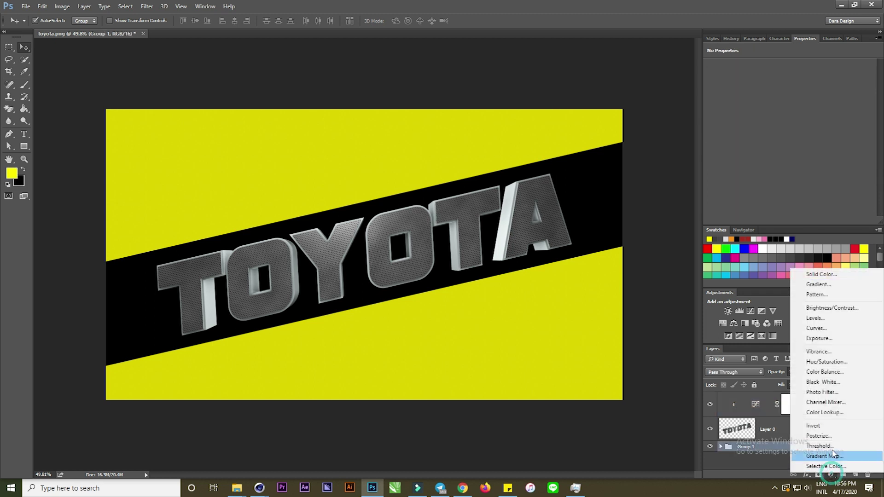
pyautogui.click(841, 362)
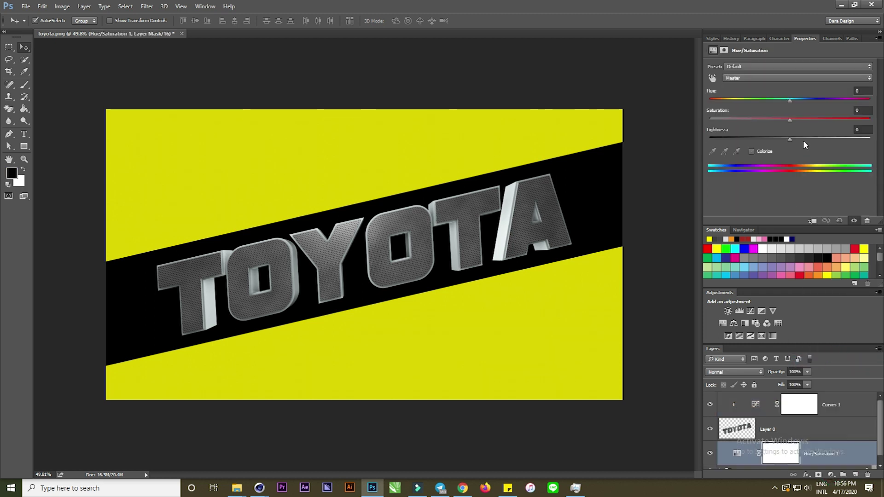
pyautogui.moveTo(788, 100)
pyautogui.mouseDown()
pyautogui.moveTo(714, 112)
pyautogui.moveTo(782, 123)
pyautogui.mouseUp()
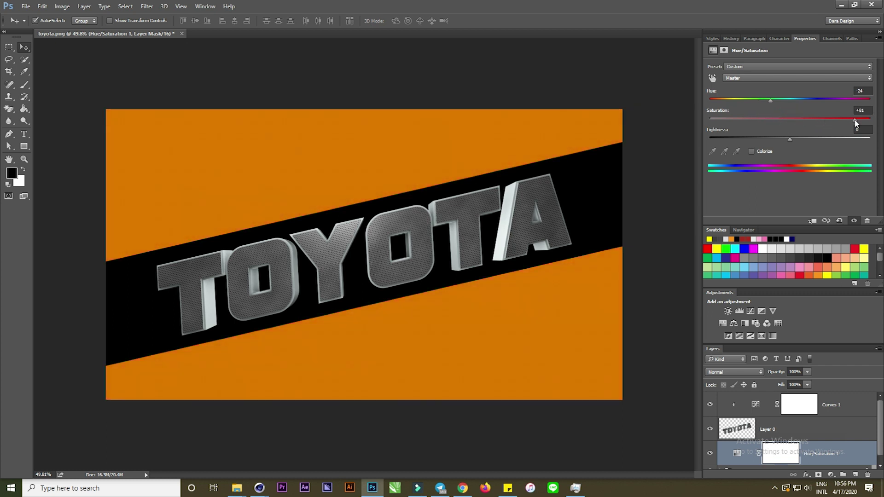
pyautogui.moveTo(790, 138)
pyautogui.mouseDown()
pyautogui.moveTo(812, 137)
pyautogui.moveTo(781, 136)
pyautogui.moveTo(809, 136)
pyautogui.moveTo(801, 138)
pyautogui.mouseUp()
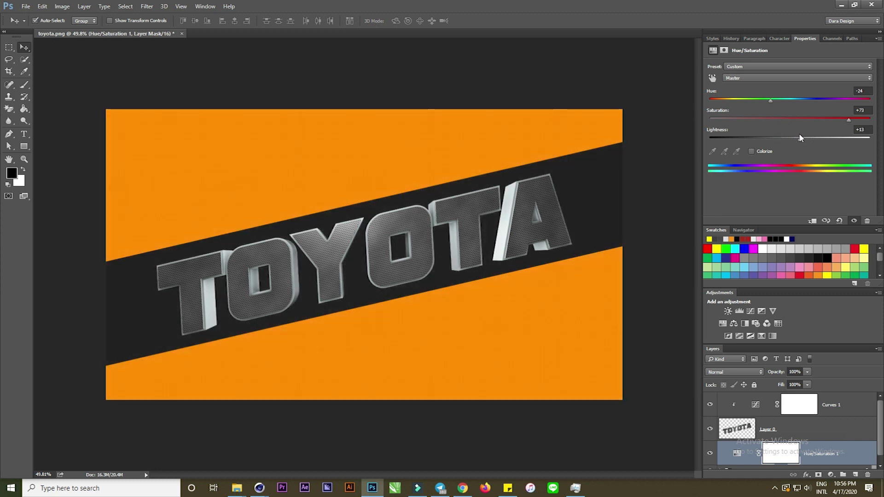
pyautogui.click(752, 151)
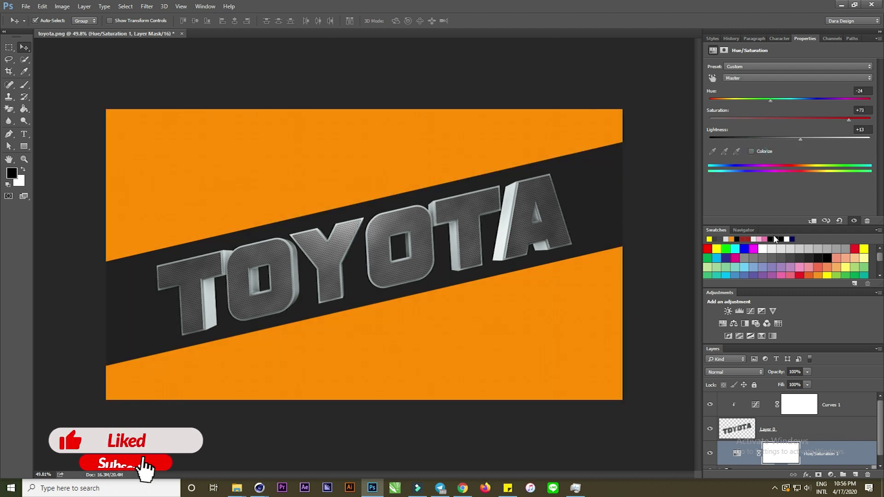
pyautogui.scroll(-1, 807, 427)
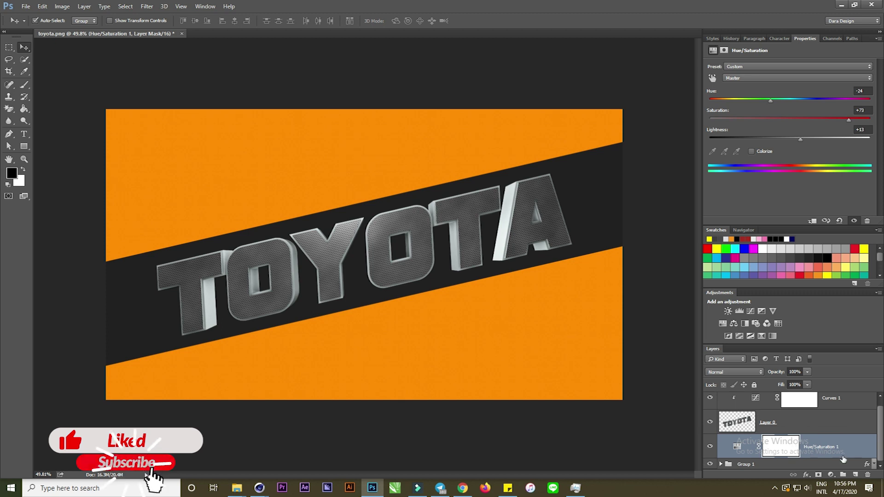
pyautogui.click(831, 476)
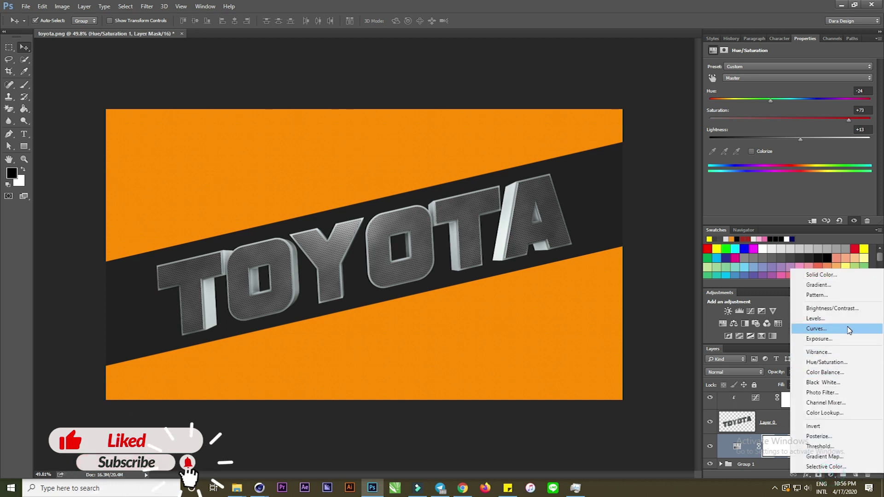
# - Add a second Curves adjustment with an S-curve contrast boost, then zoom in to review
pyautogui.click(808, 330)
pyautogui.click(838, 97)
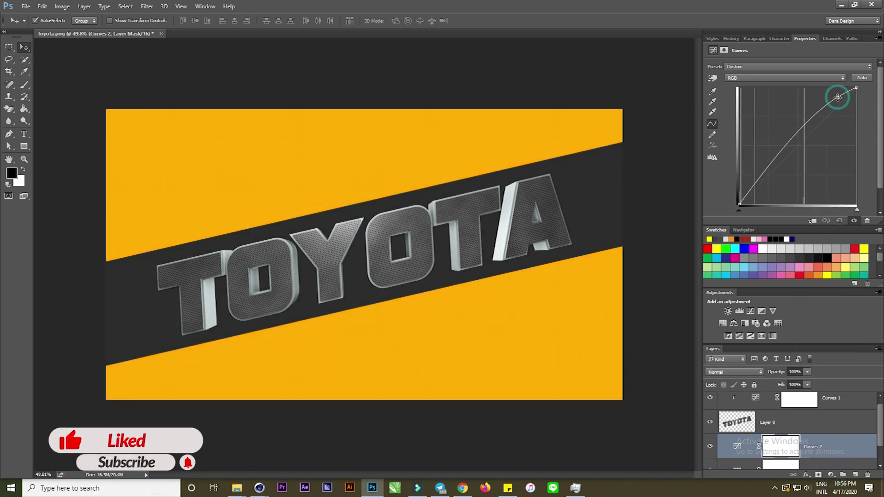
pyautogui.moveTo(766, 172); pyautogui.dragTo(765, 197)
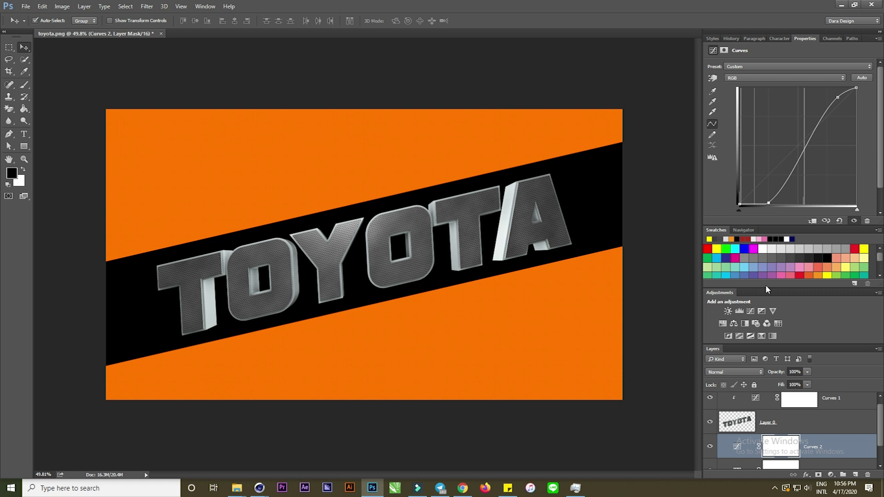
pyautogui.scroll(-1, 812, 433)
pyautogui.click(527, 426)
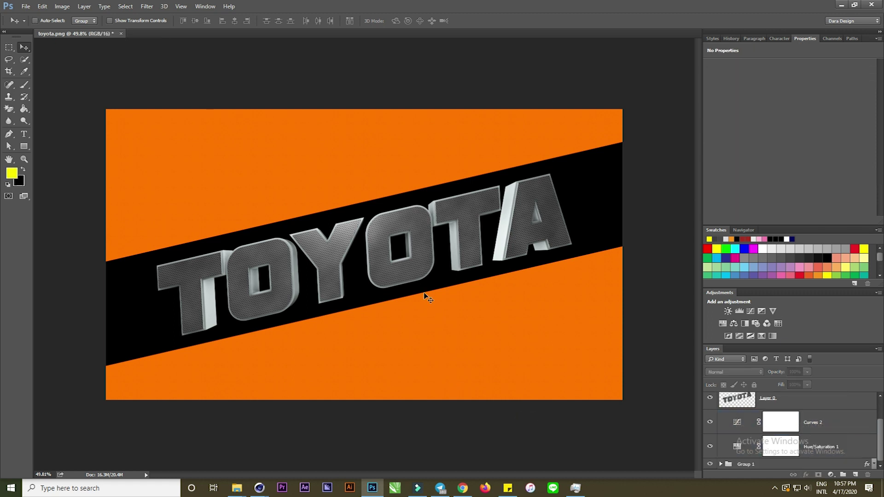
pyautogui.keyDown('ctrl'); pyautogui.moveTo(469, 238); pyautogui.dragTo(477, 238); pyautogui.keyUp('ctrl')
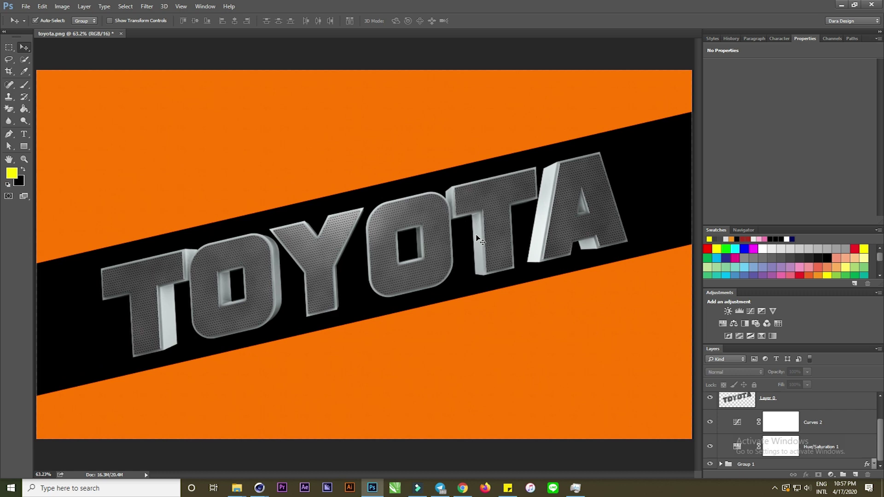